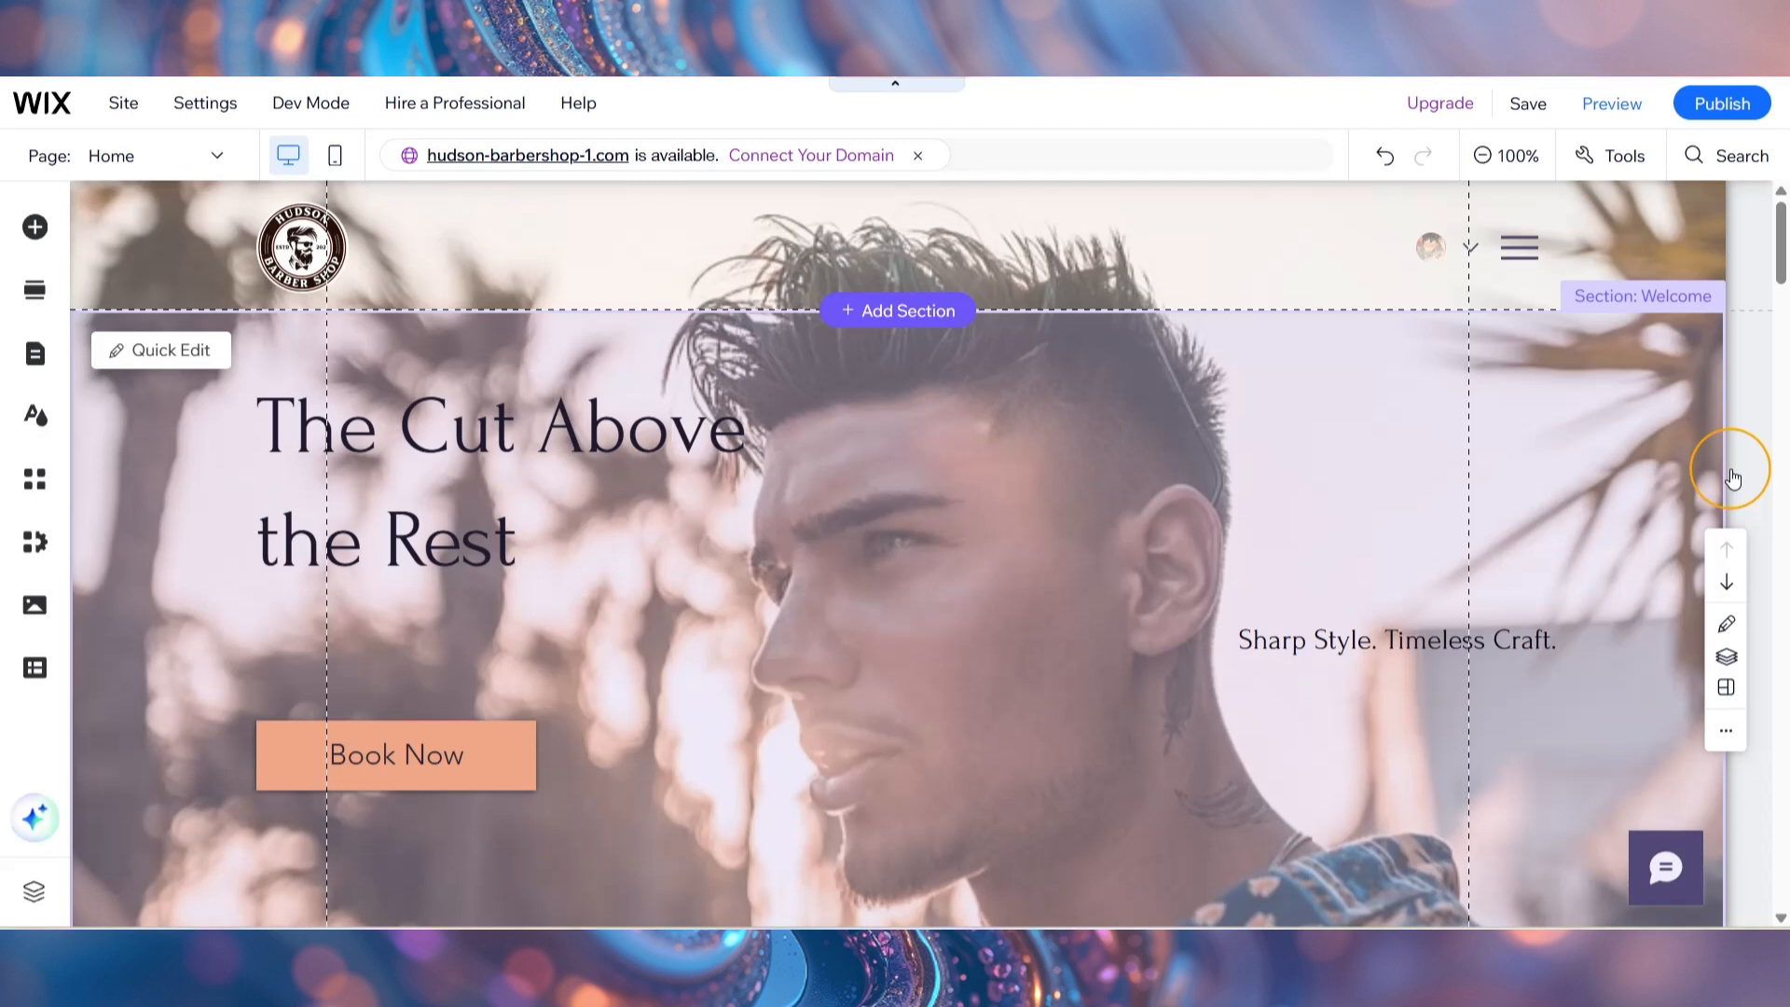
Open the Wix Bookings app in the App Market to check its installation
click(34, 482)
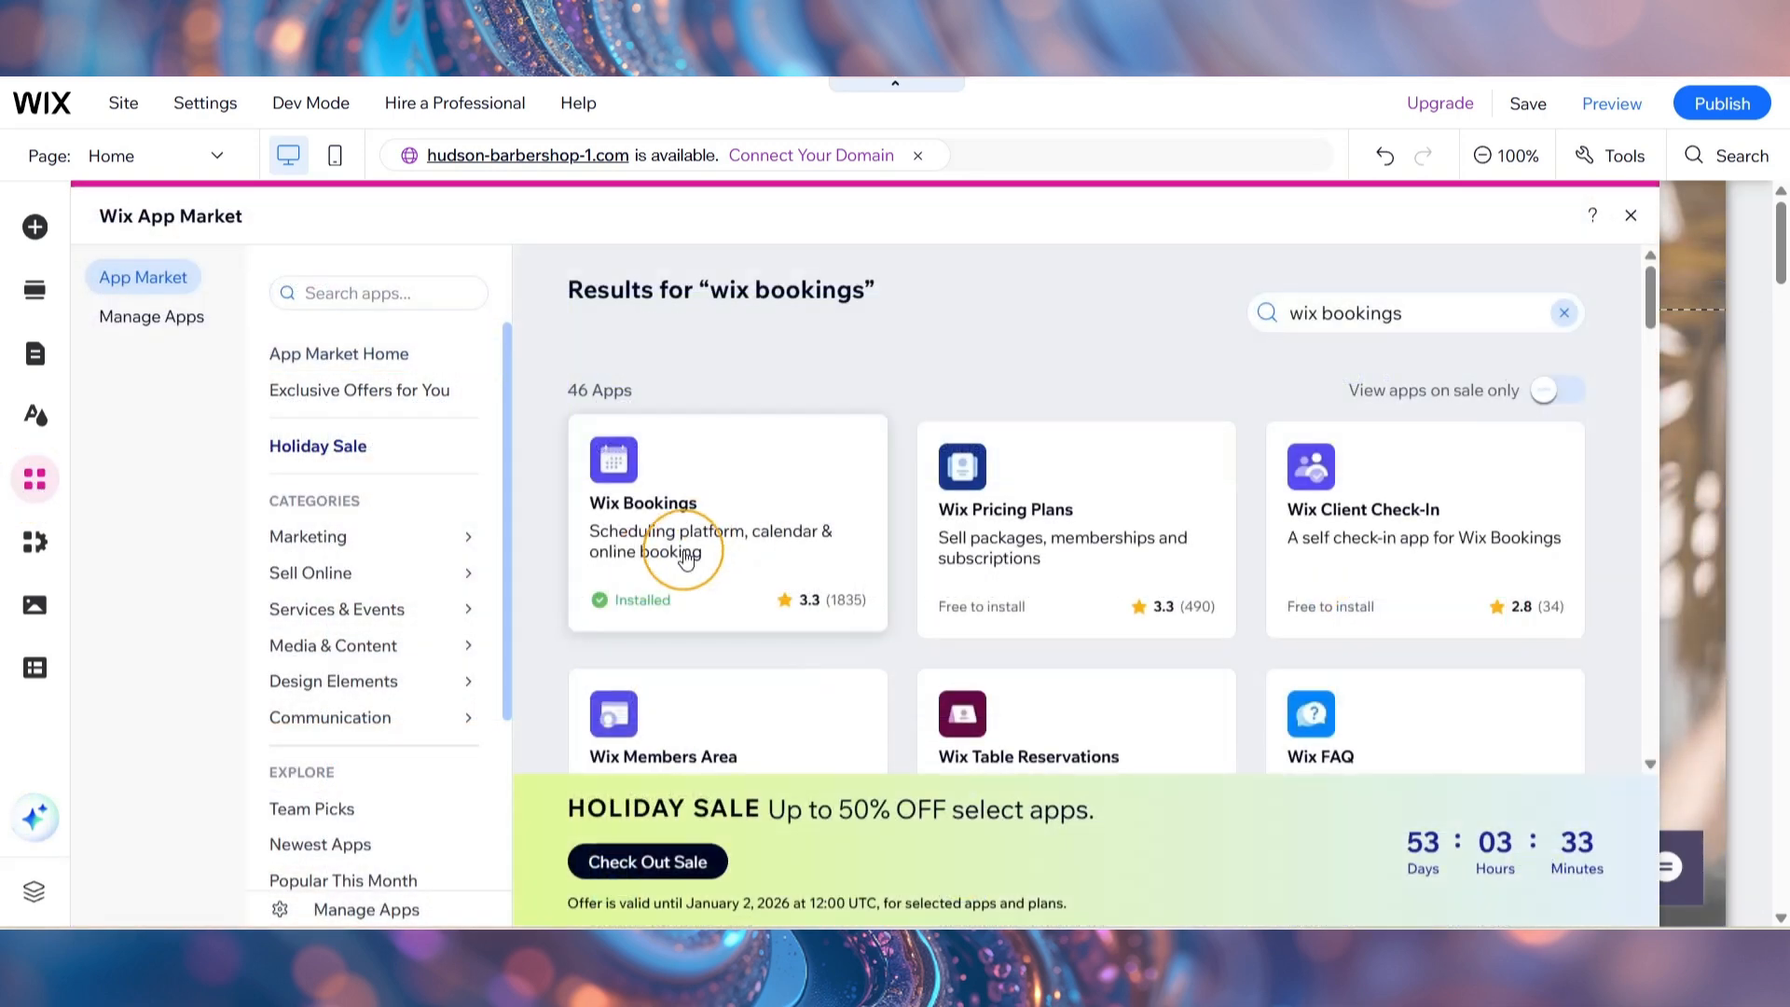
click(687, 546)
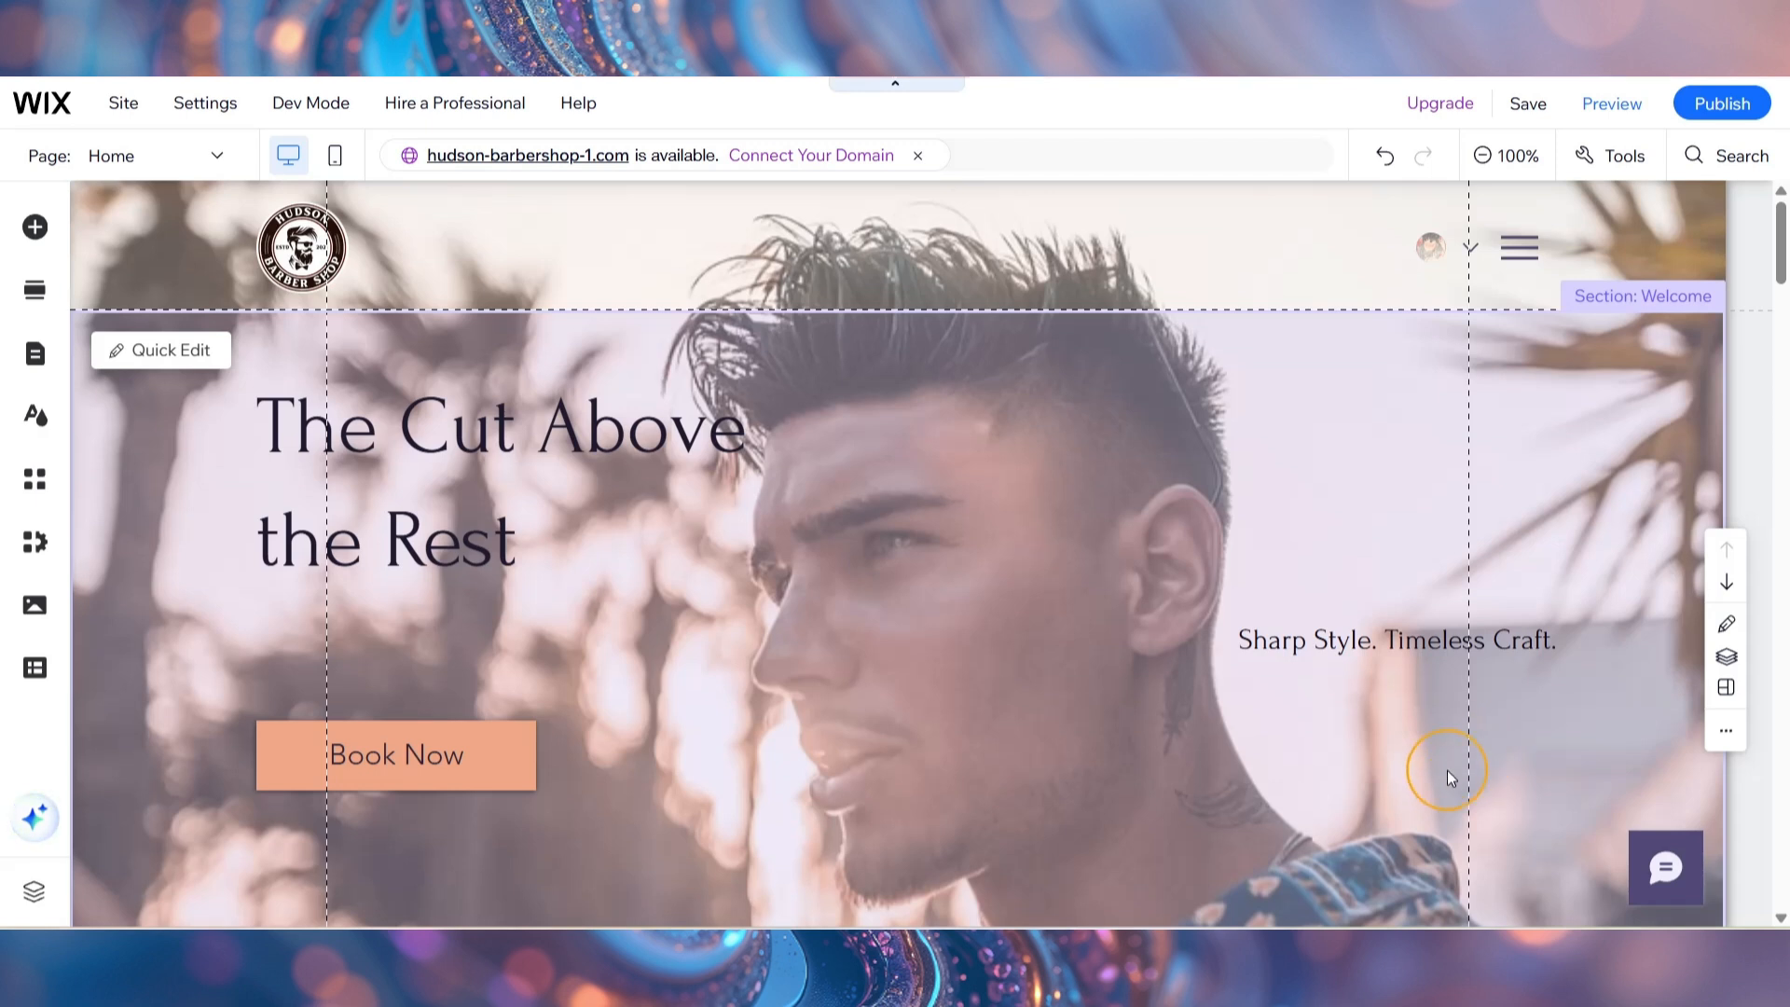
Open the Book Now page from the site's bookings pages for editing
click(35, 373)
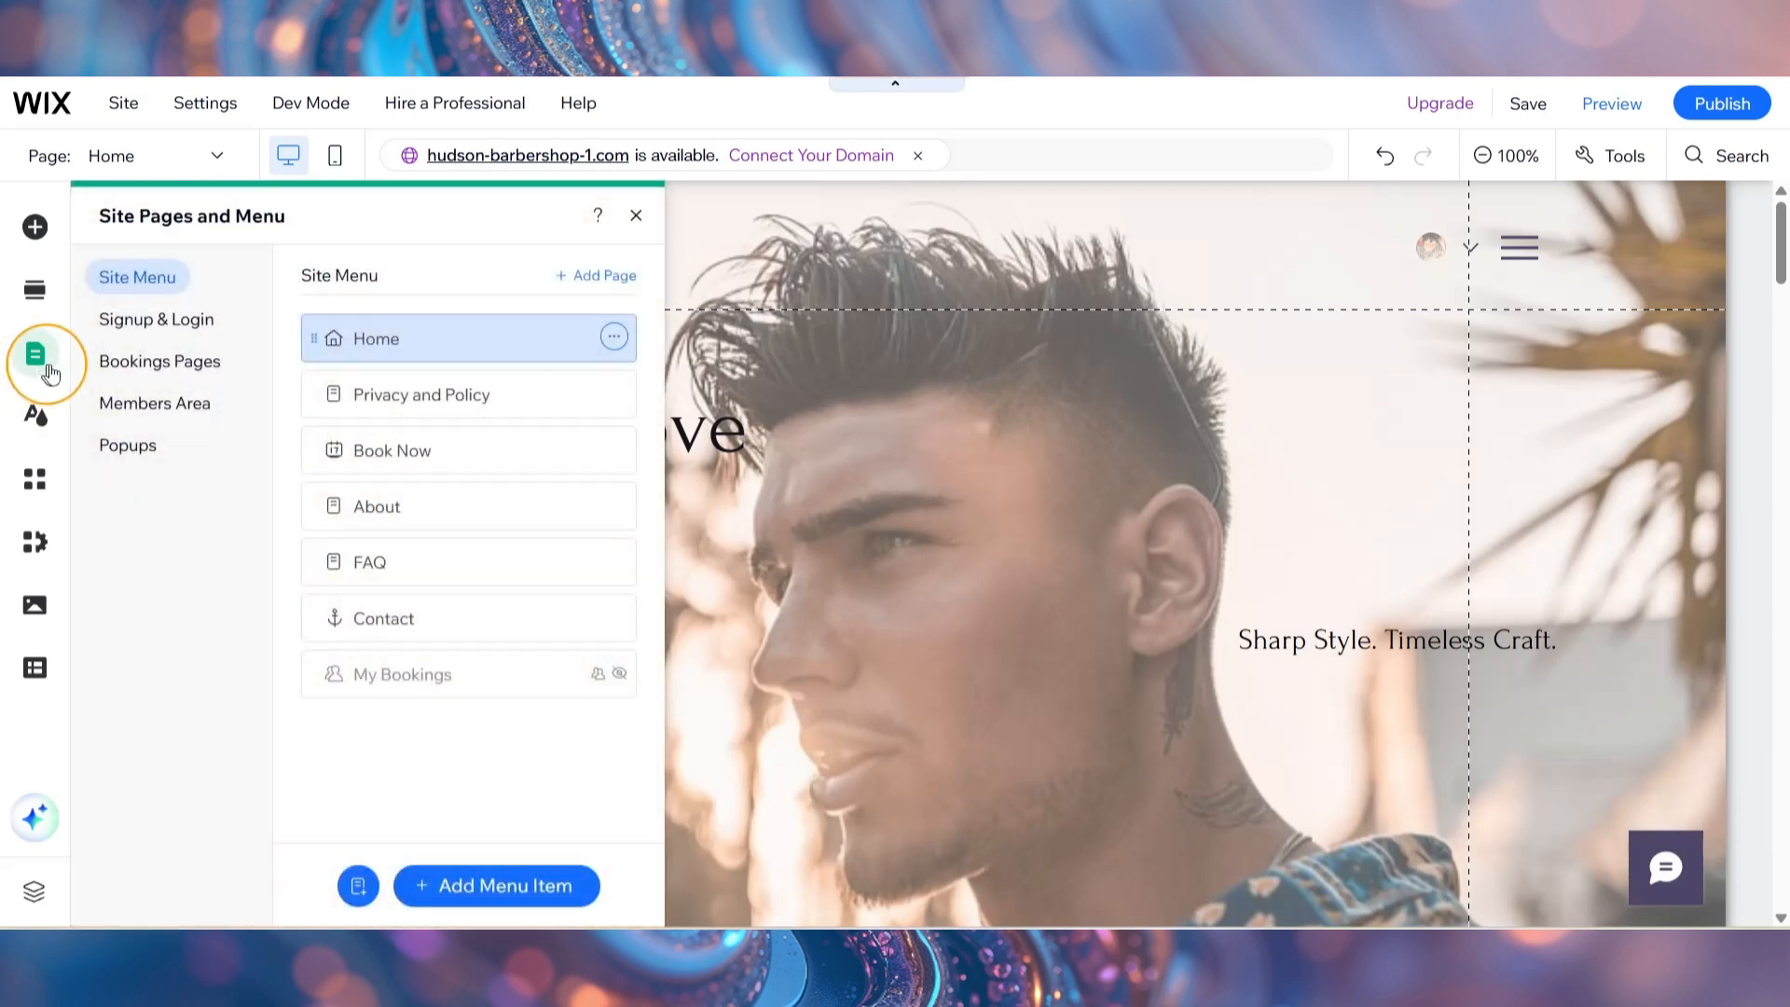
click(135, 366)
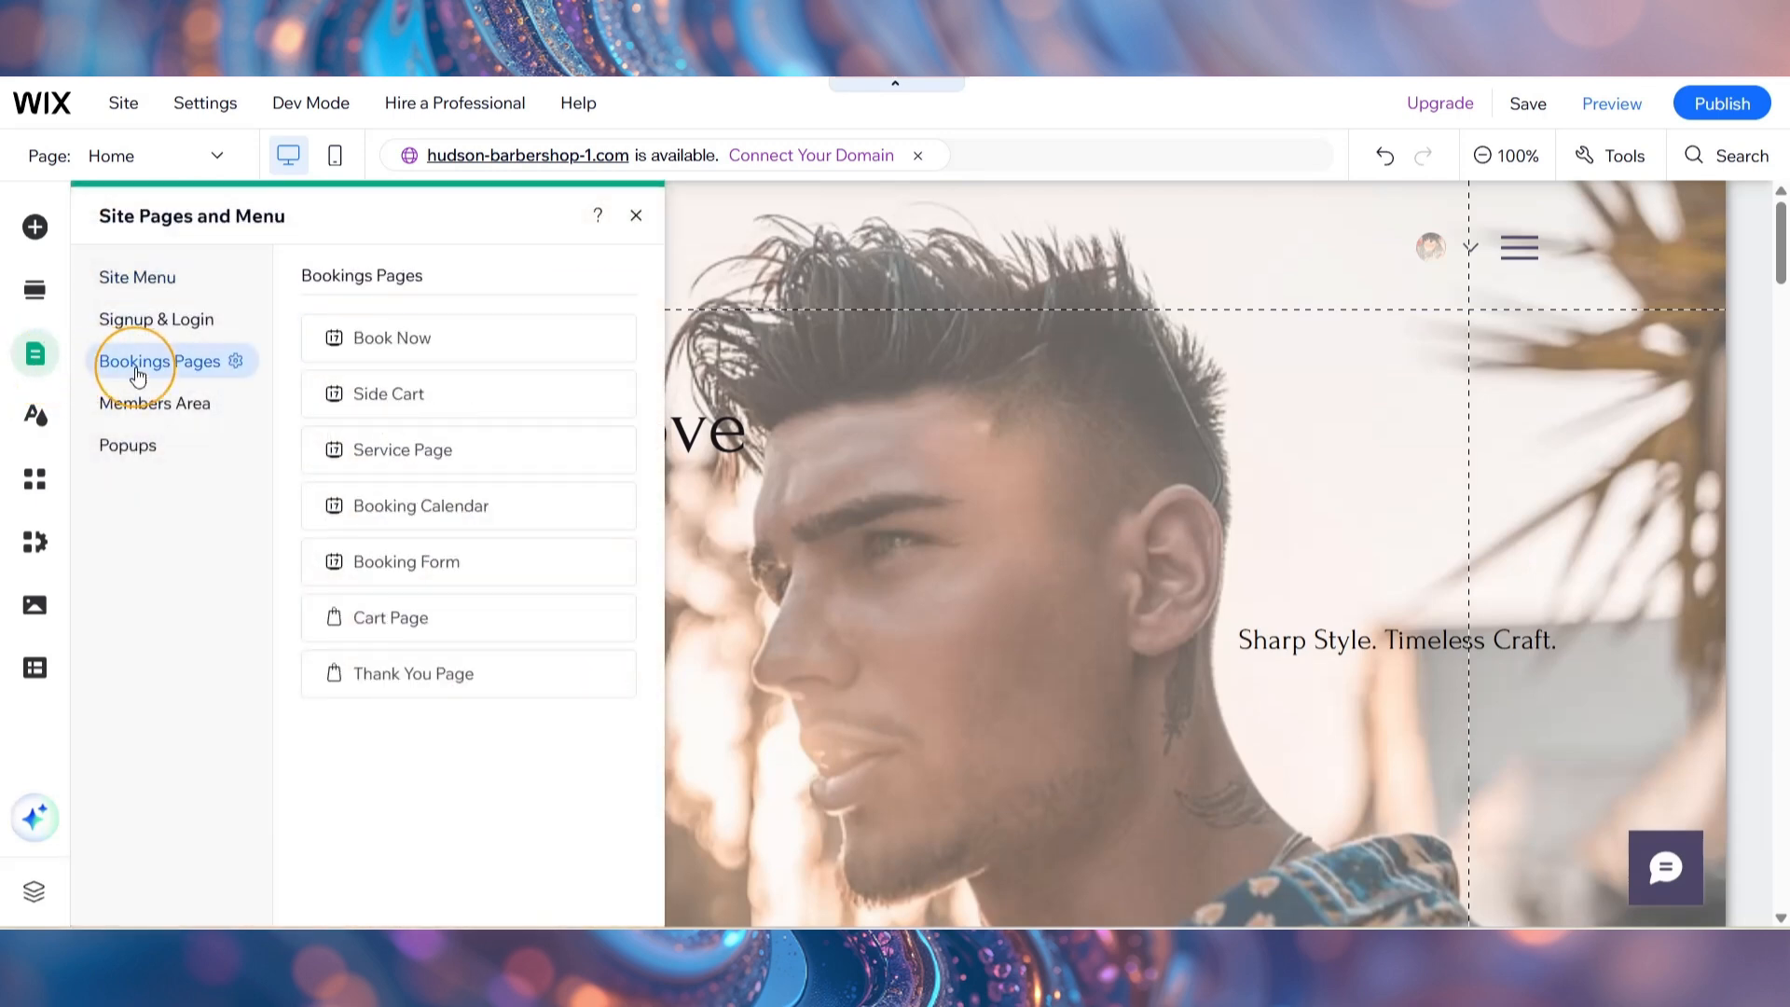
click(452, 347)
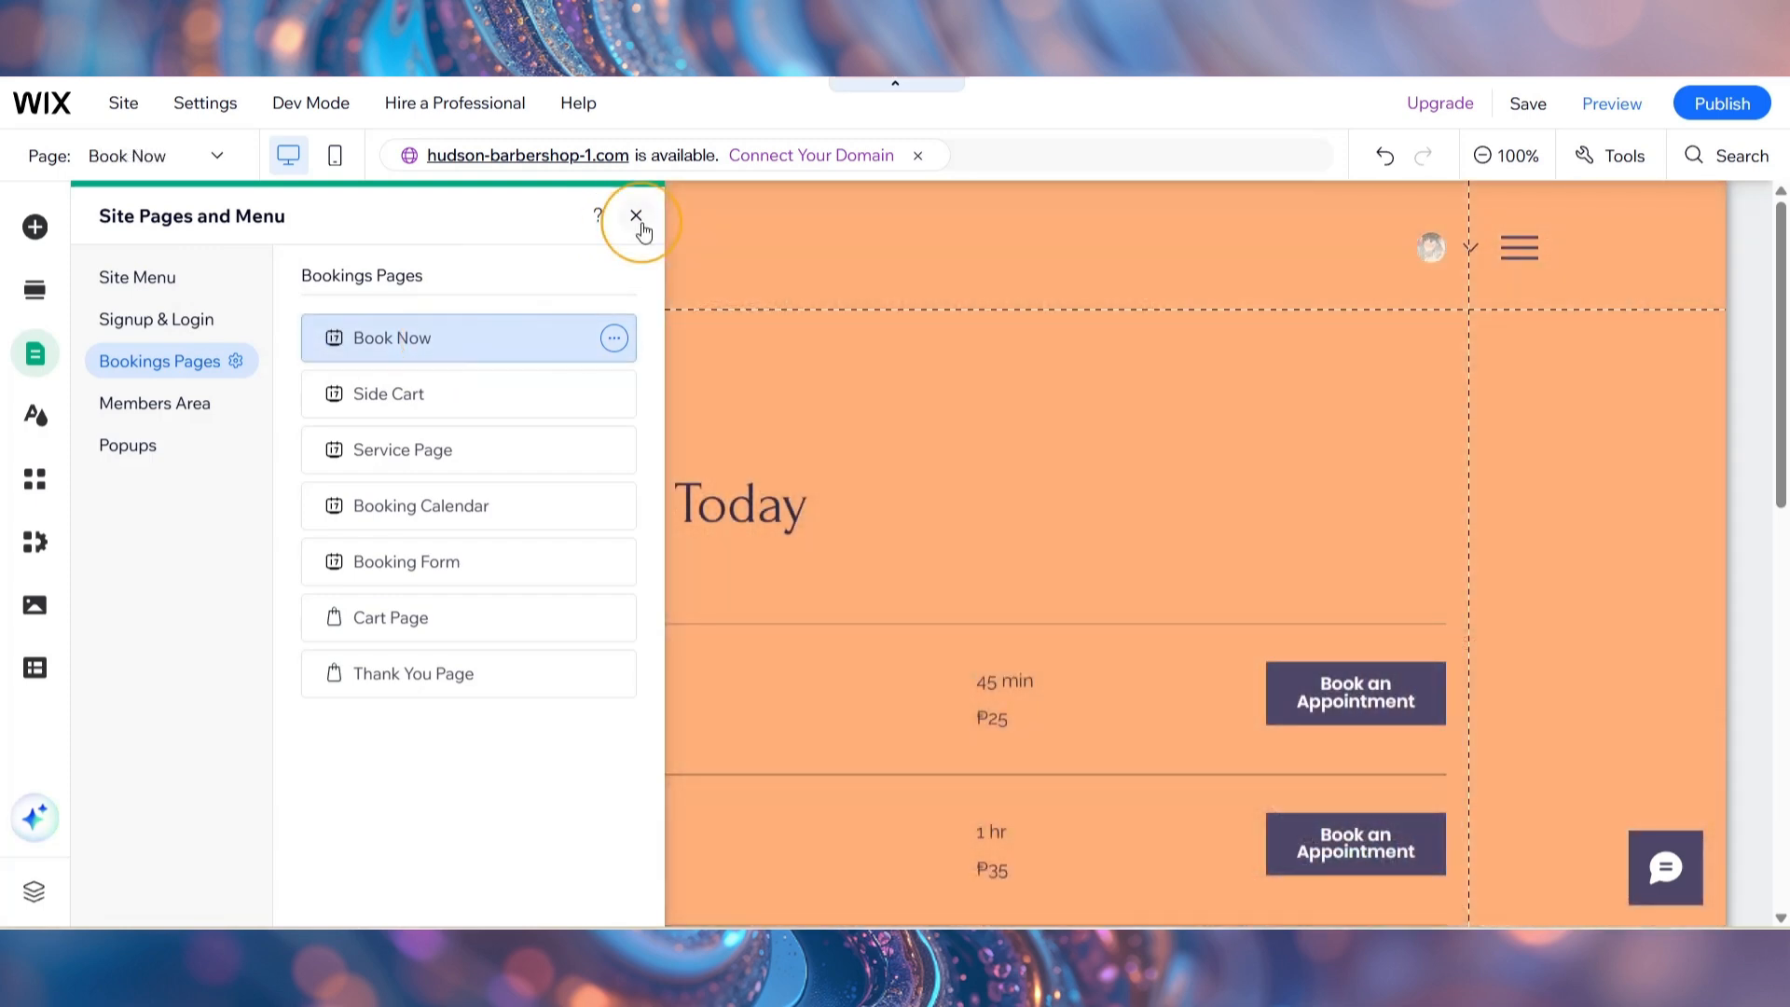
click(635, 216)
Set the background of the Book a Service section to the white theme color #FFFFFF
scroll(843, 621, down, 5)
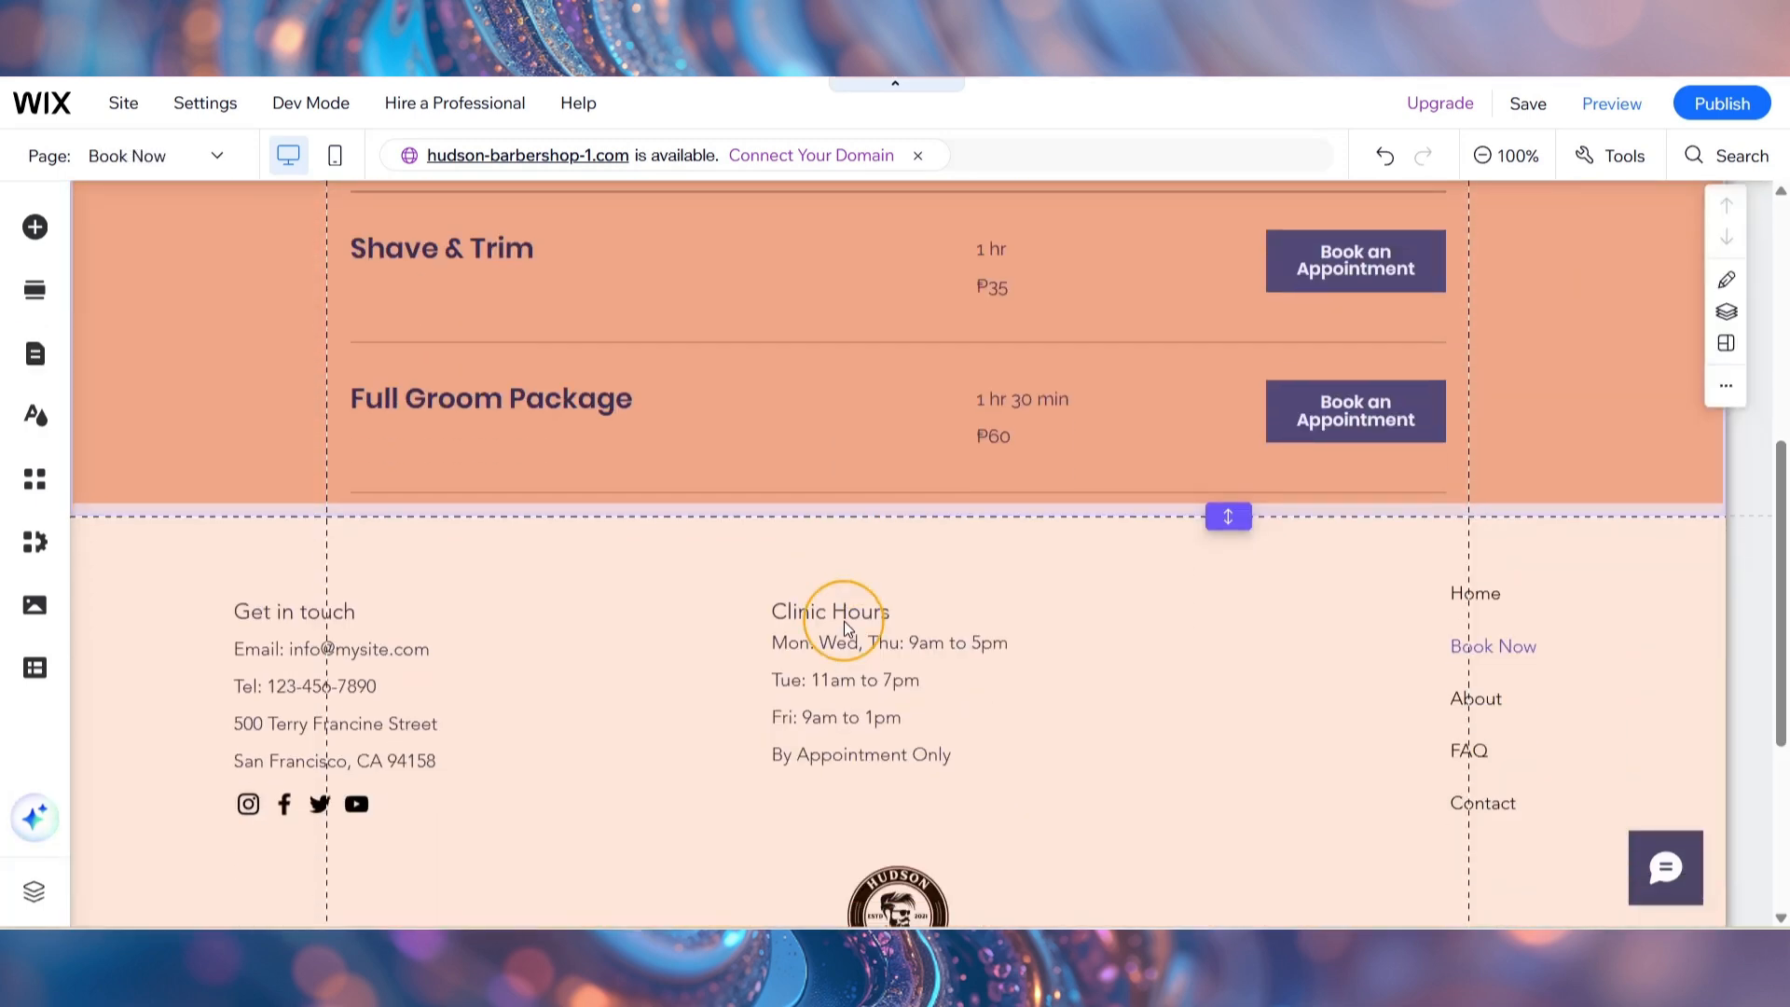
scroll(843, 621, up, 6)
scroll(1577, 531, down, 4)
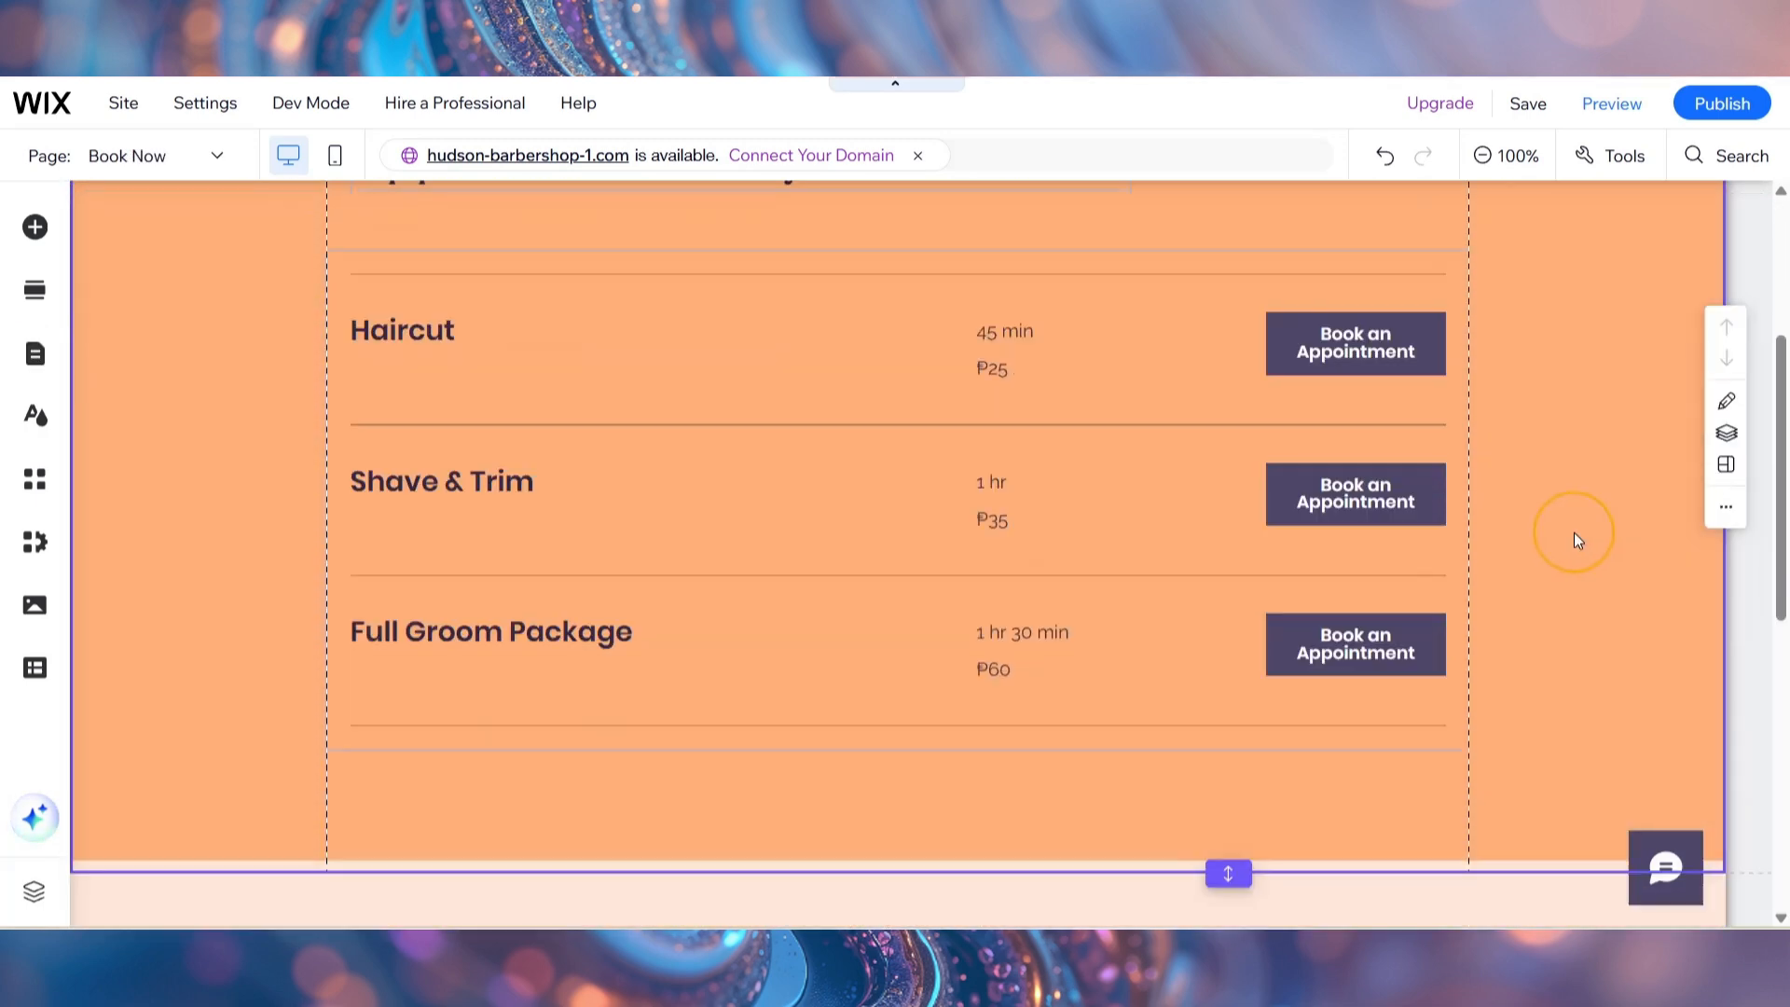
scroll(1575, 536, up, 4)
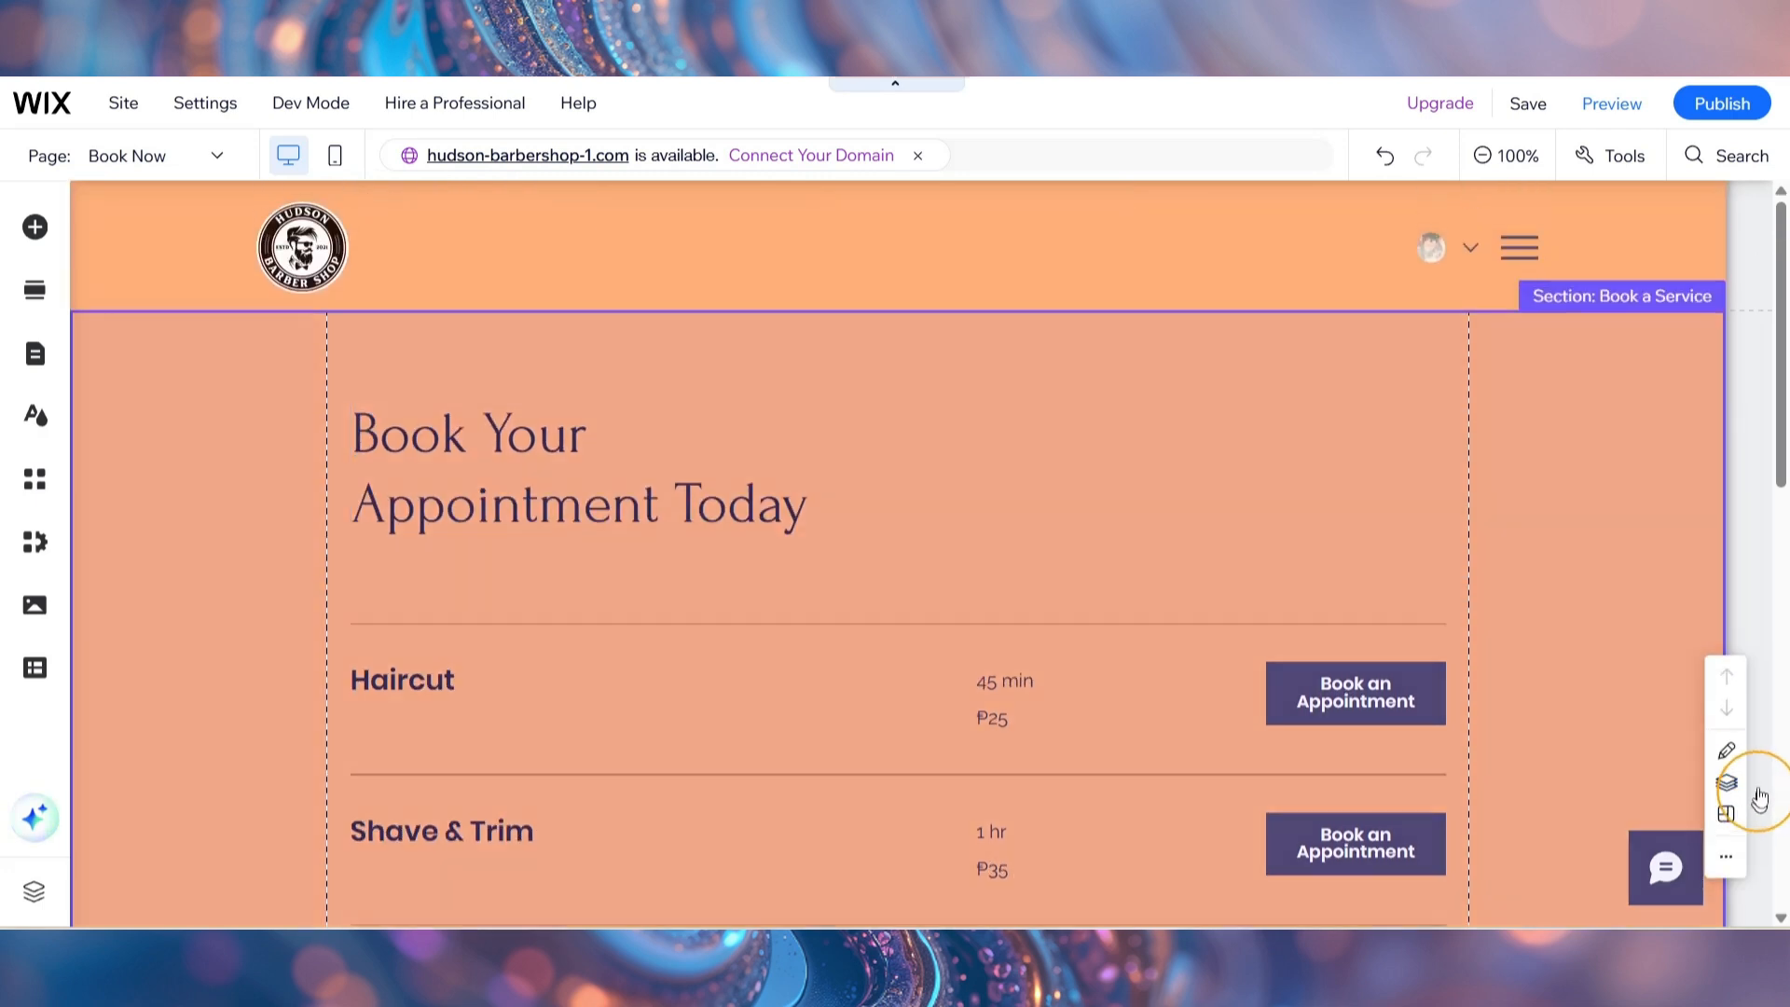
click(1726, 750)
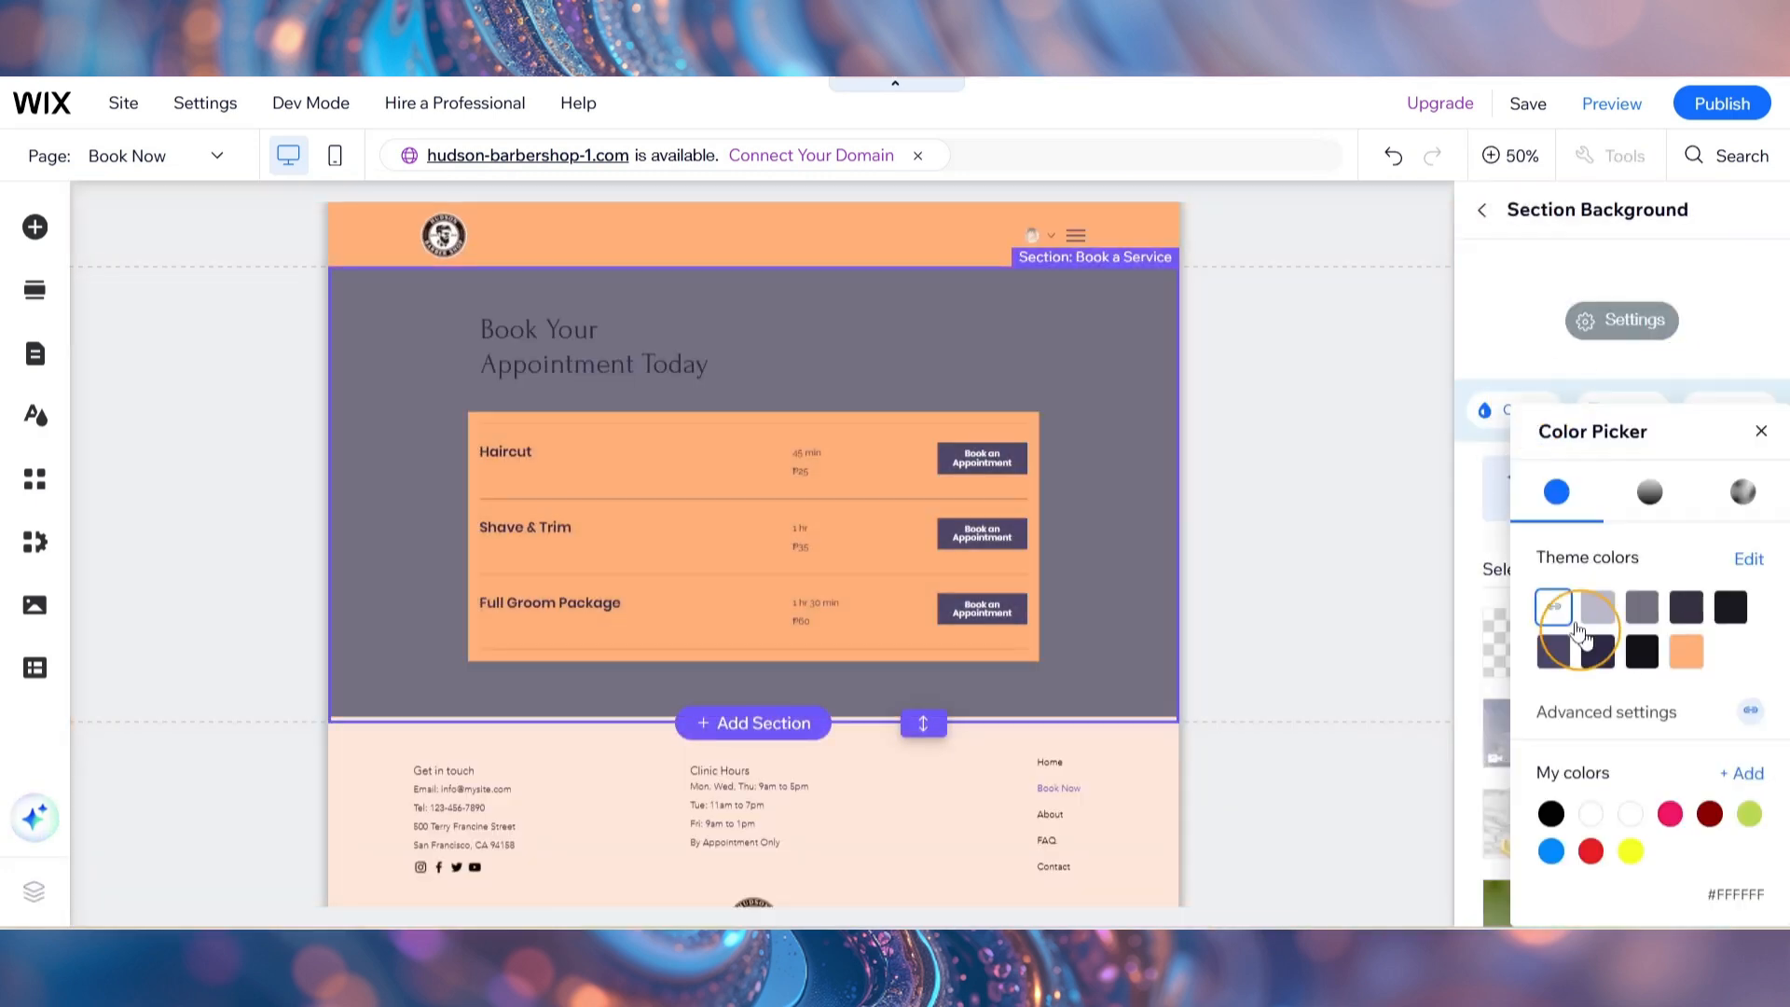
click(1557, 619)
click(1746, 220)
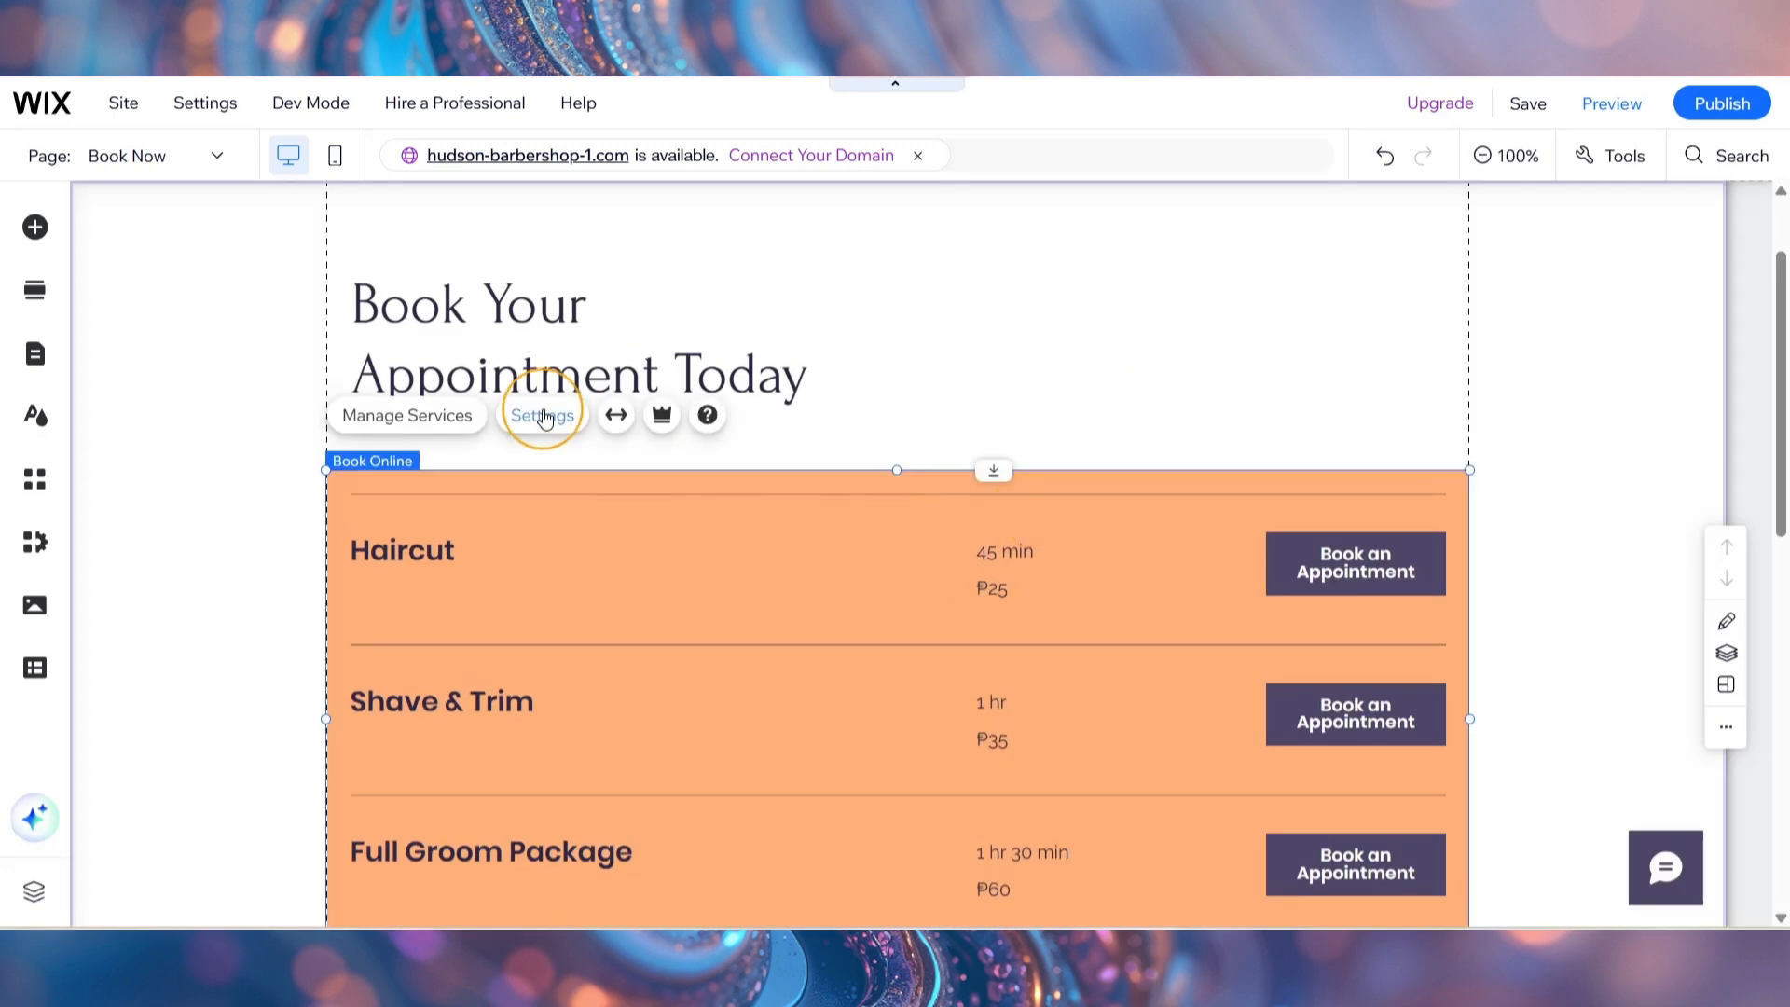
Set both the general and the services background opacity of the Book Online widget to 0%
click(543, 416)
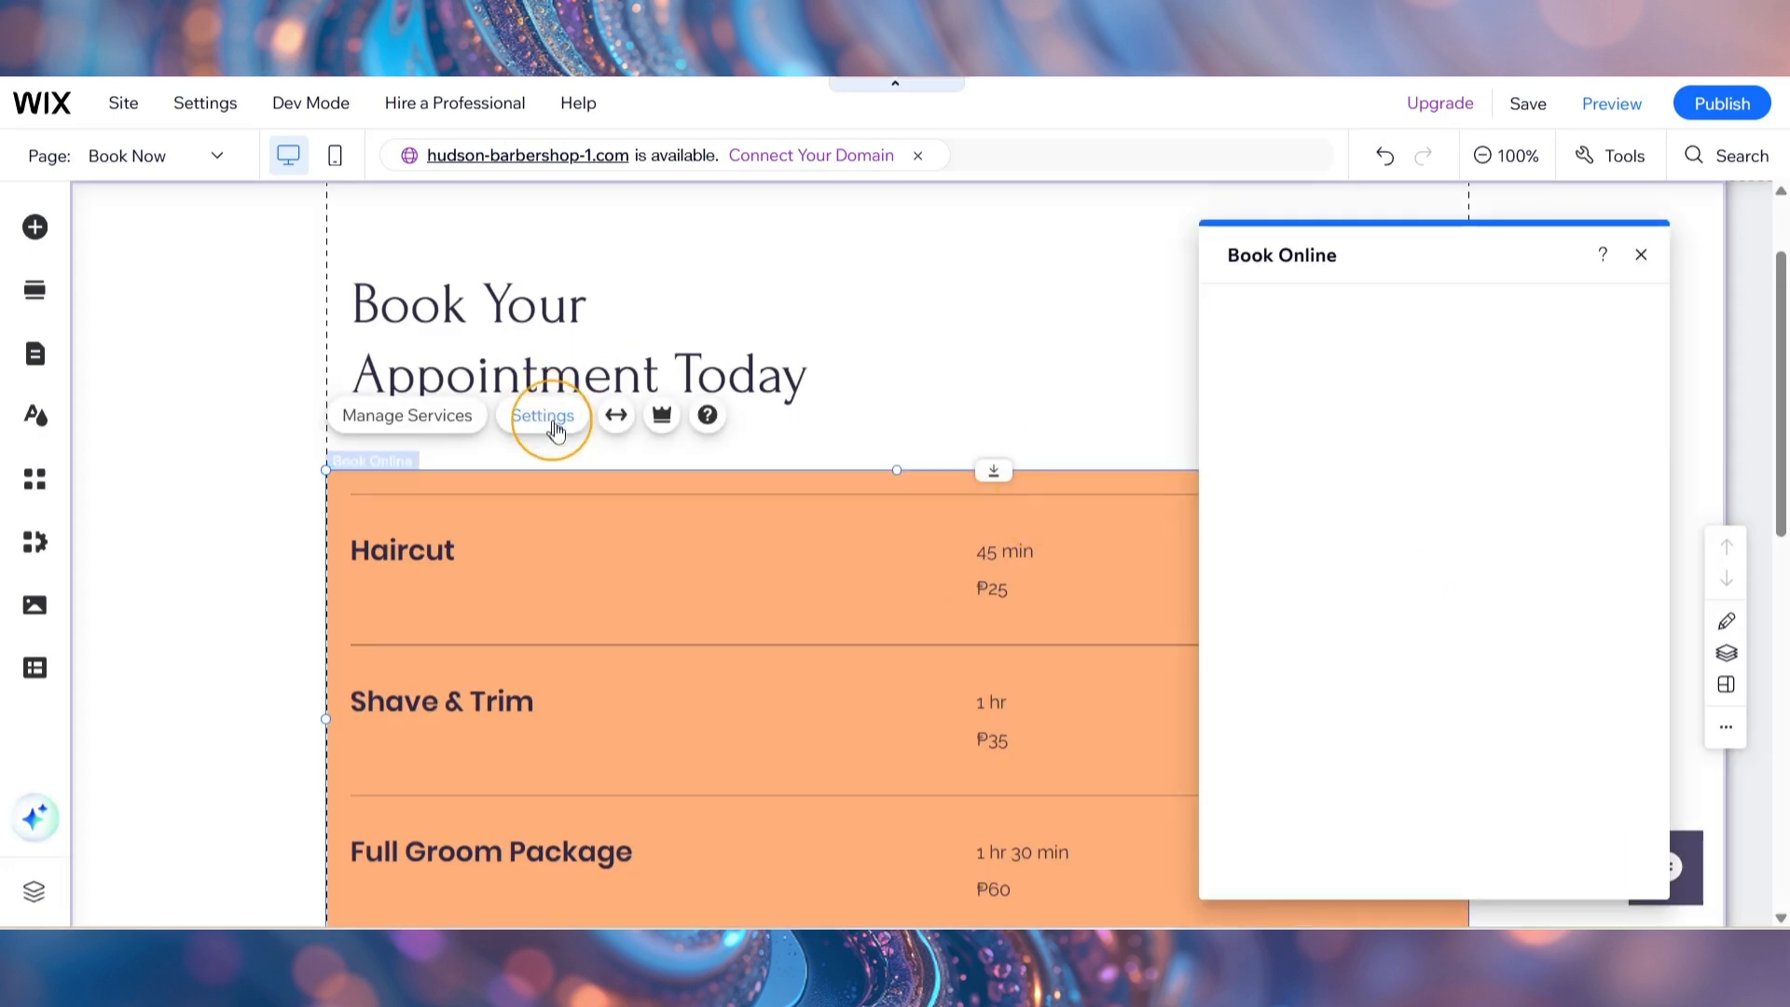
click(1263, 515)
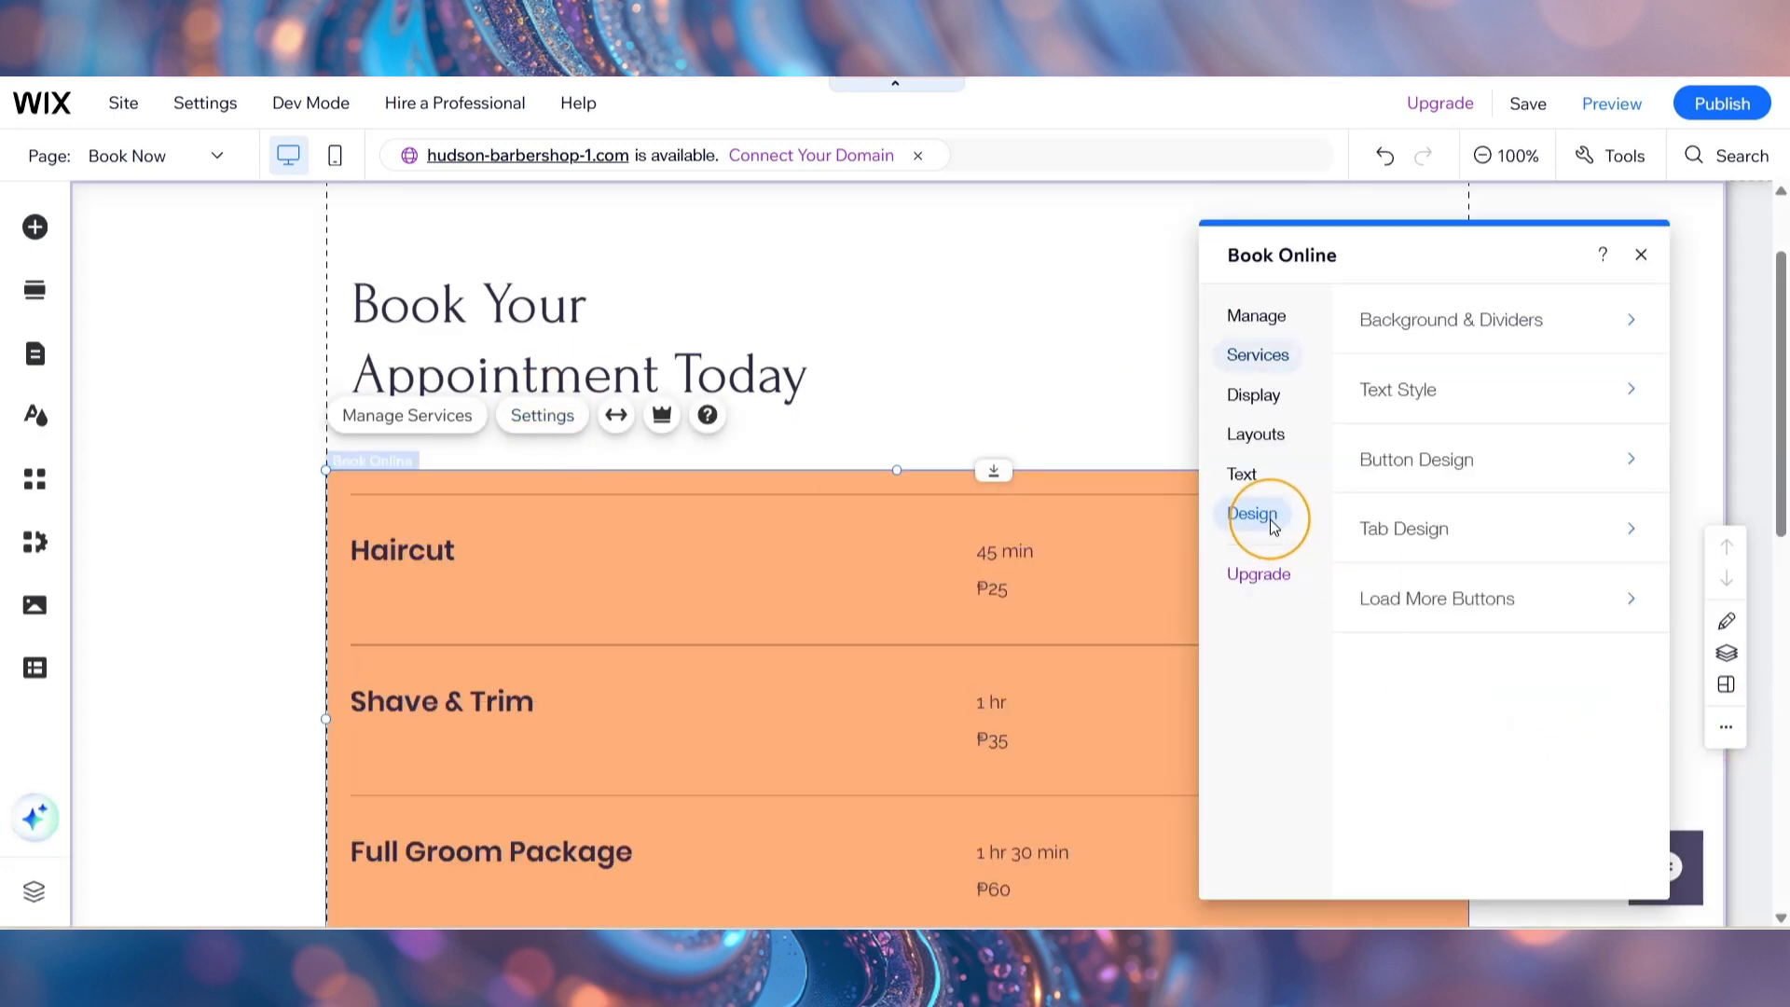
click(1486, 325)
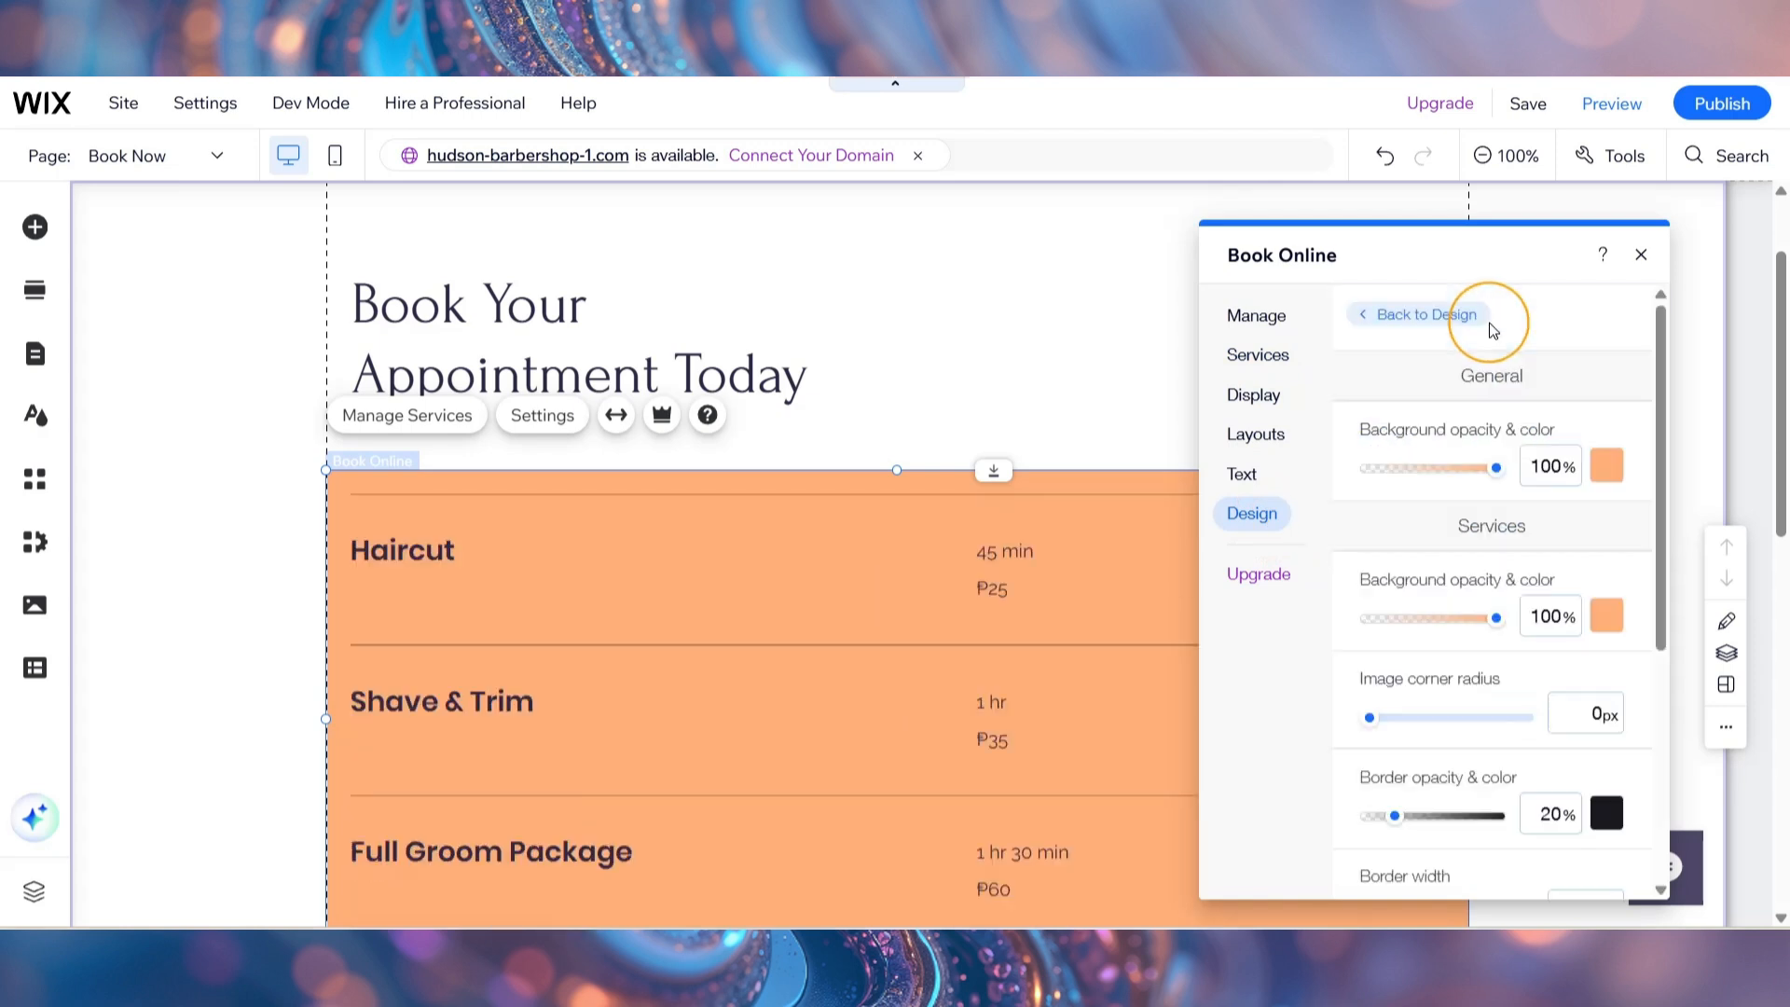
drag(1496, 468, 1585, 520)
drag(1496, 618, 1218, 630)
drag(1496, 467, 1359, 471)
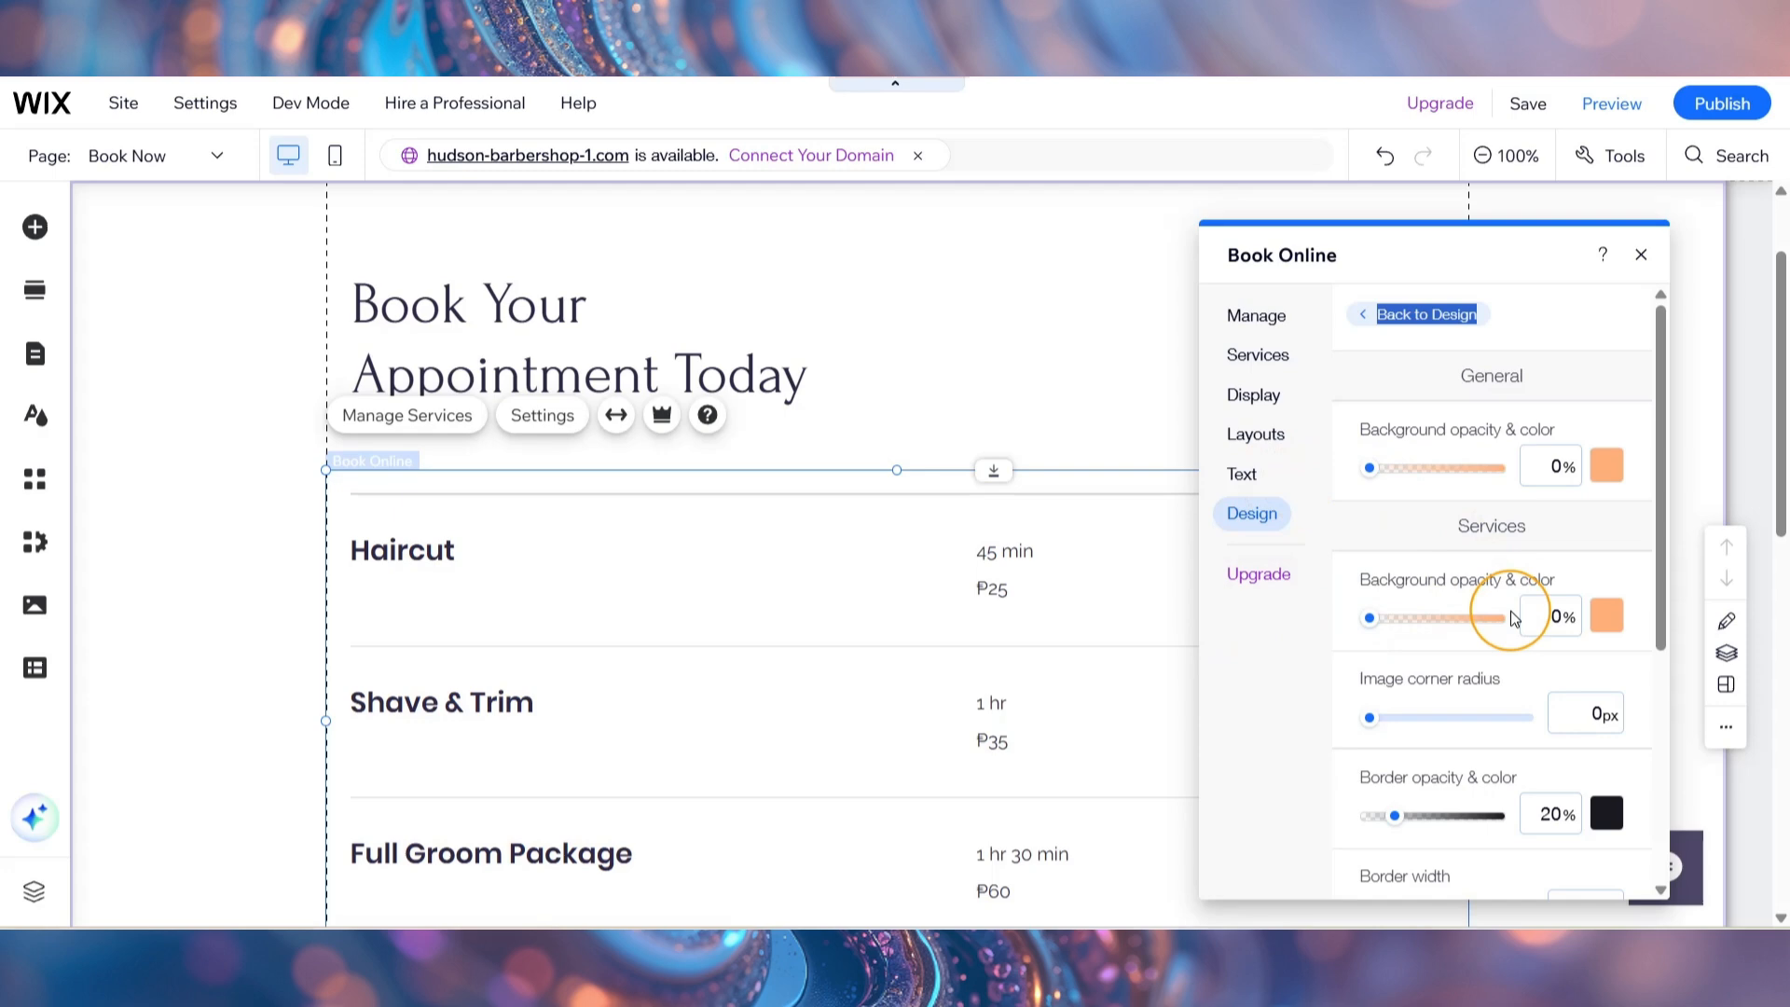
click(1641, 258)
Review the restyled Book Now page, from its heading through the full service list
scroll(1551, 608, up, 2)
scroll(1547, 613, down, 5)
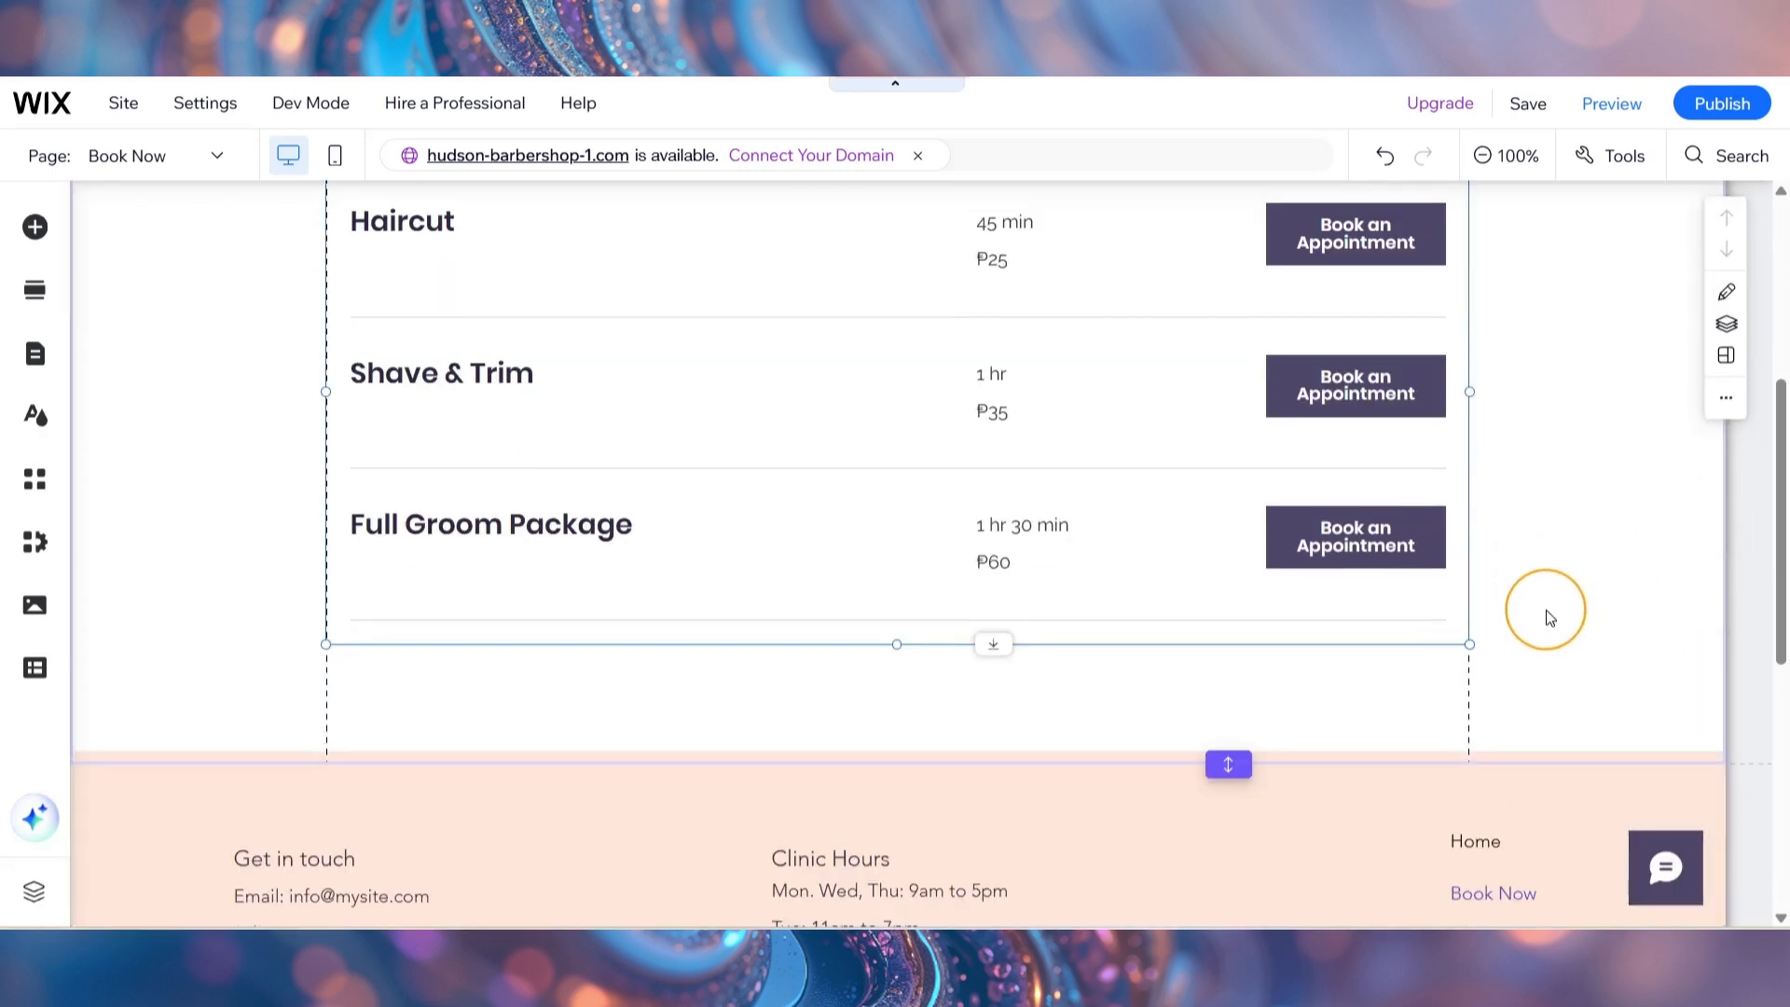
scroll(1547, 615, up, 4)
scroll(1543, 607, up, 1)
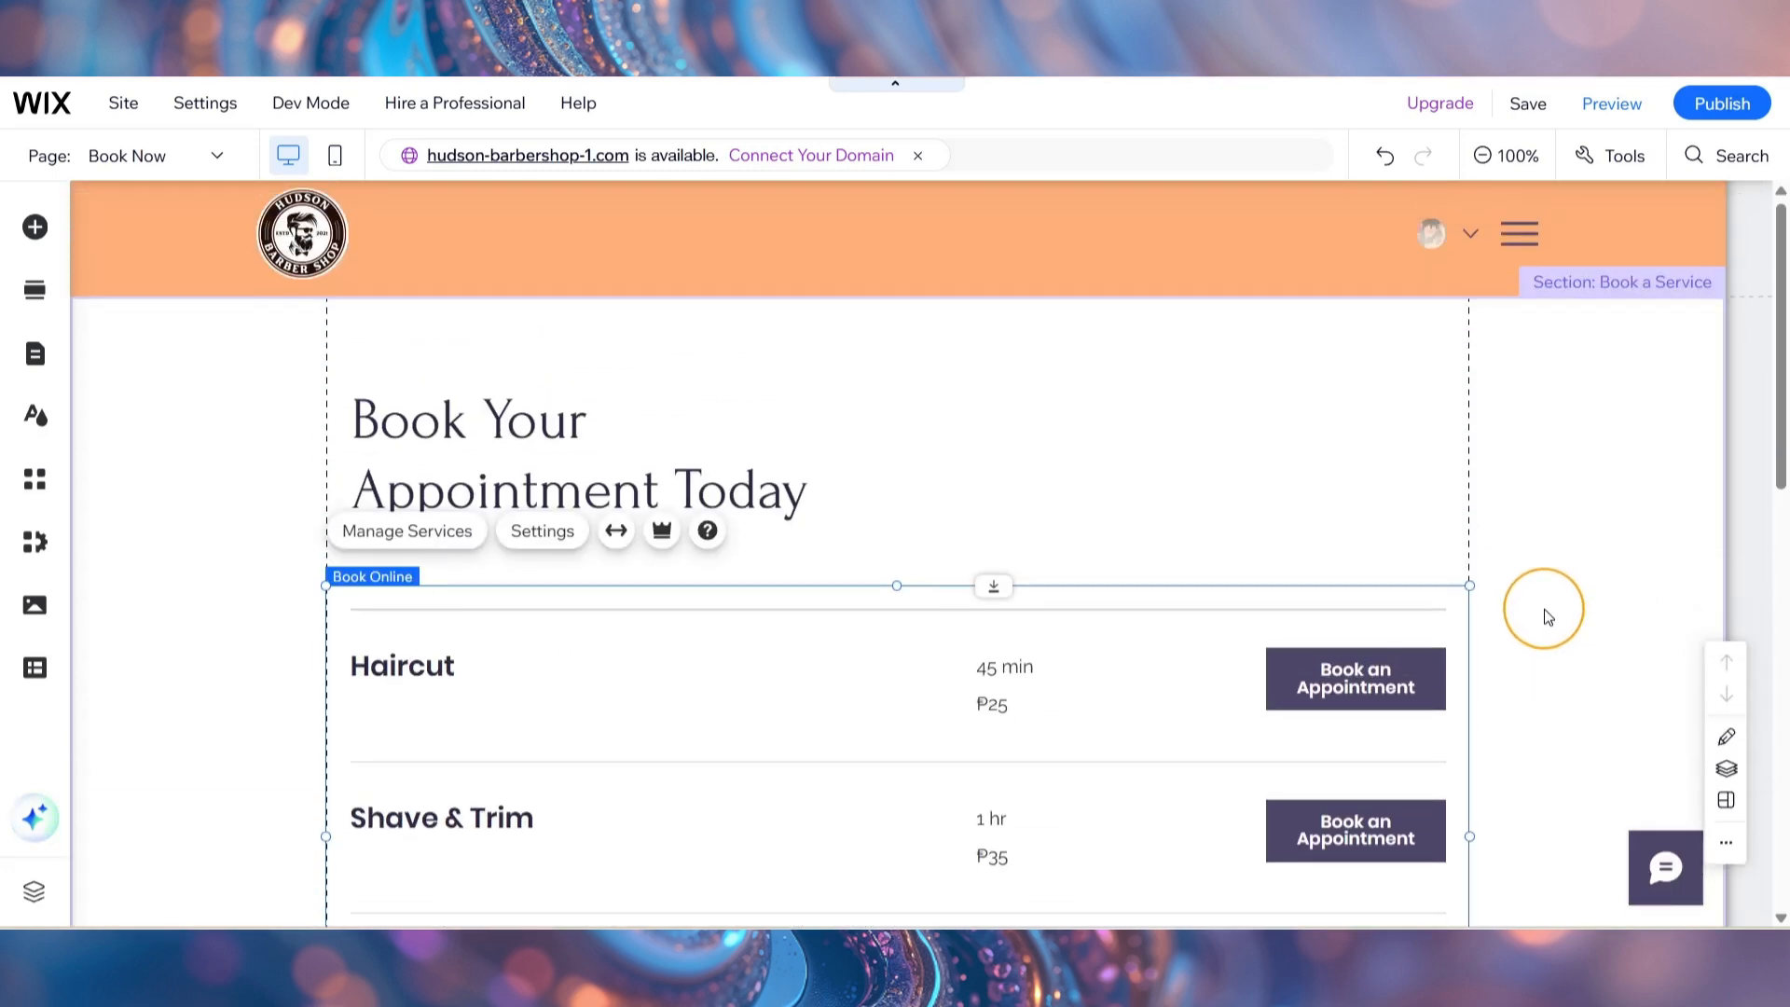
scroll(1543, 607, down, 1)
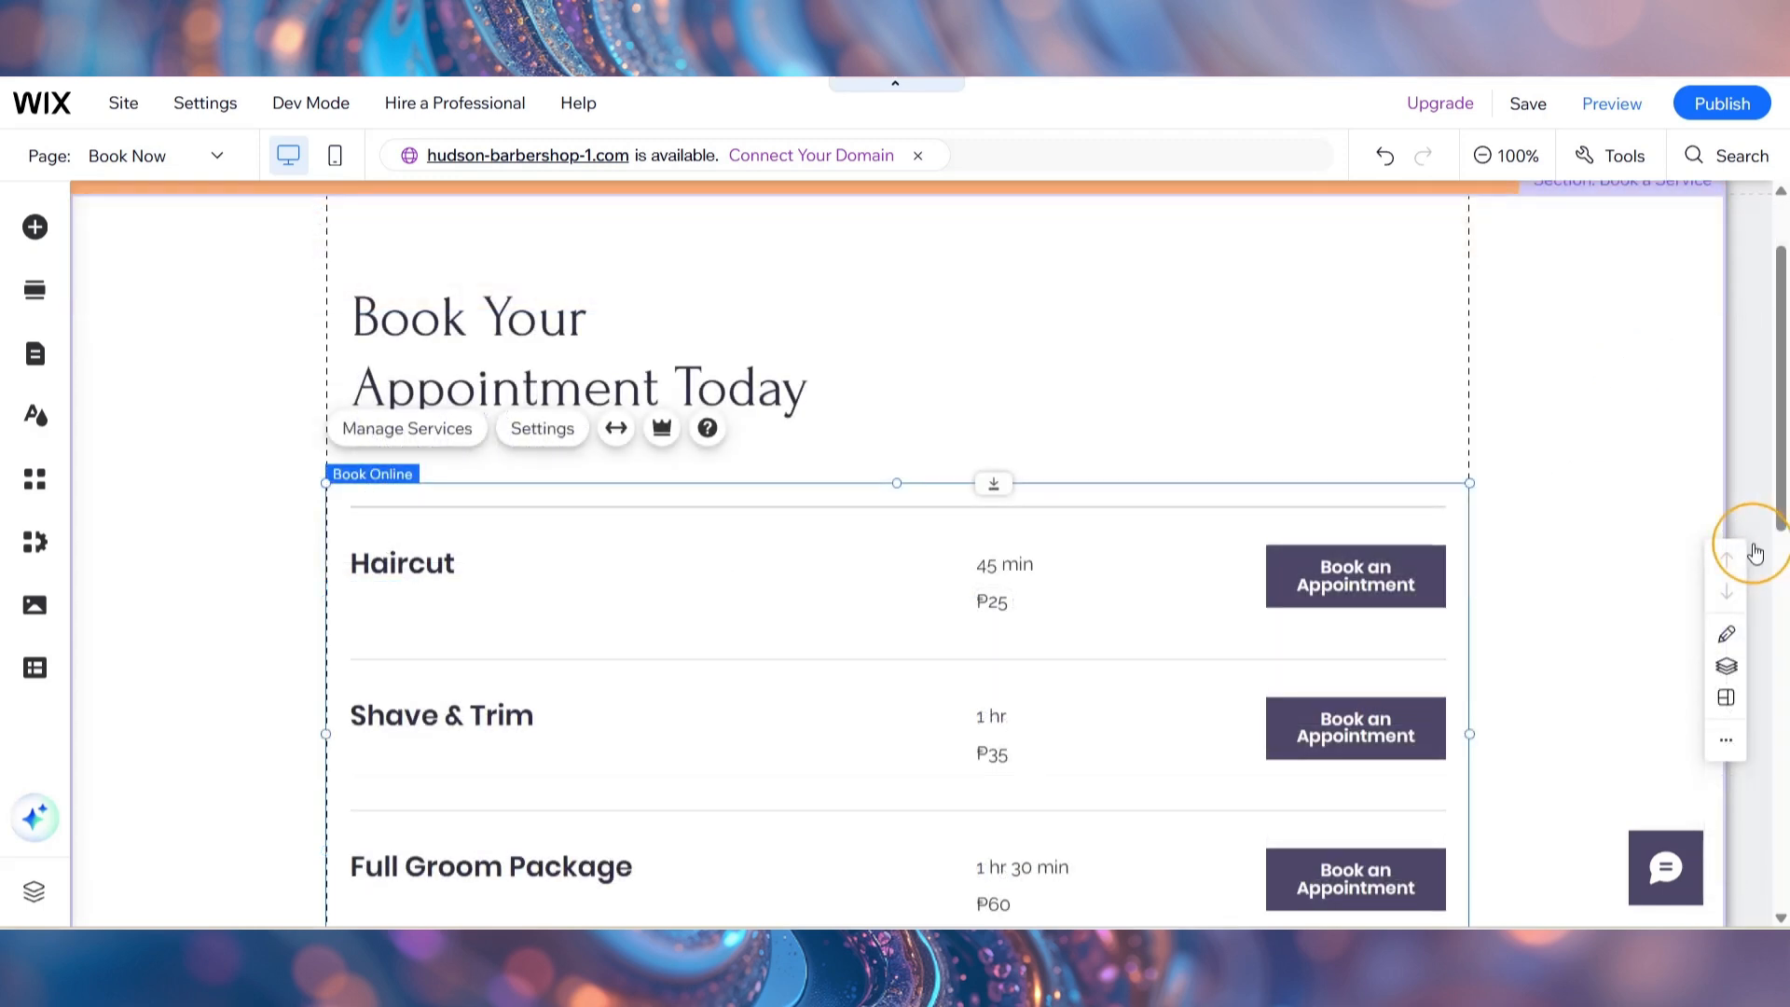
click(1589, 419)
scroll(1588, 428, down, 1)
Open the service management for the Book Online widget and check the additional actions offered for the Full Groom Package
click(1259, 463)
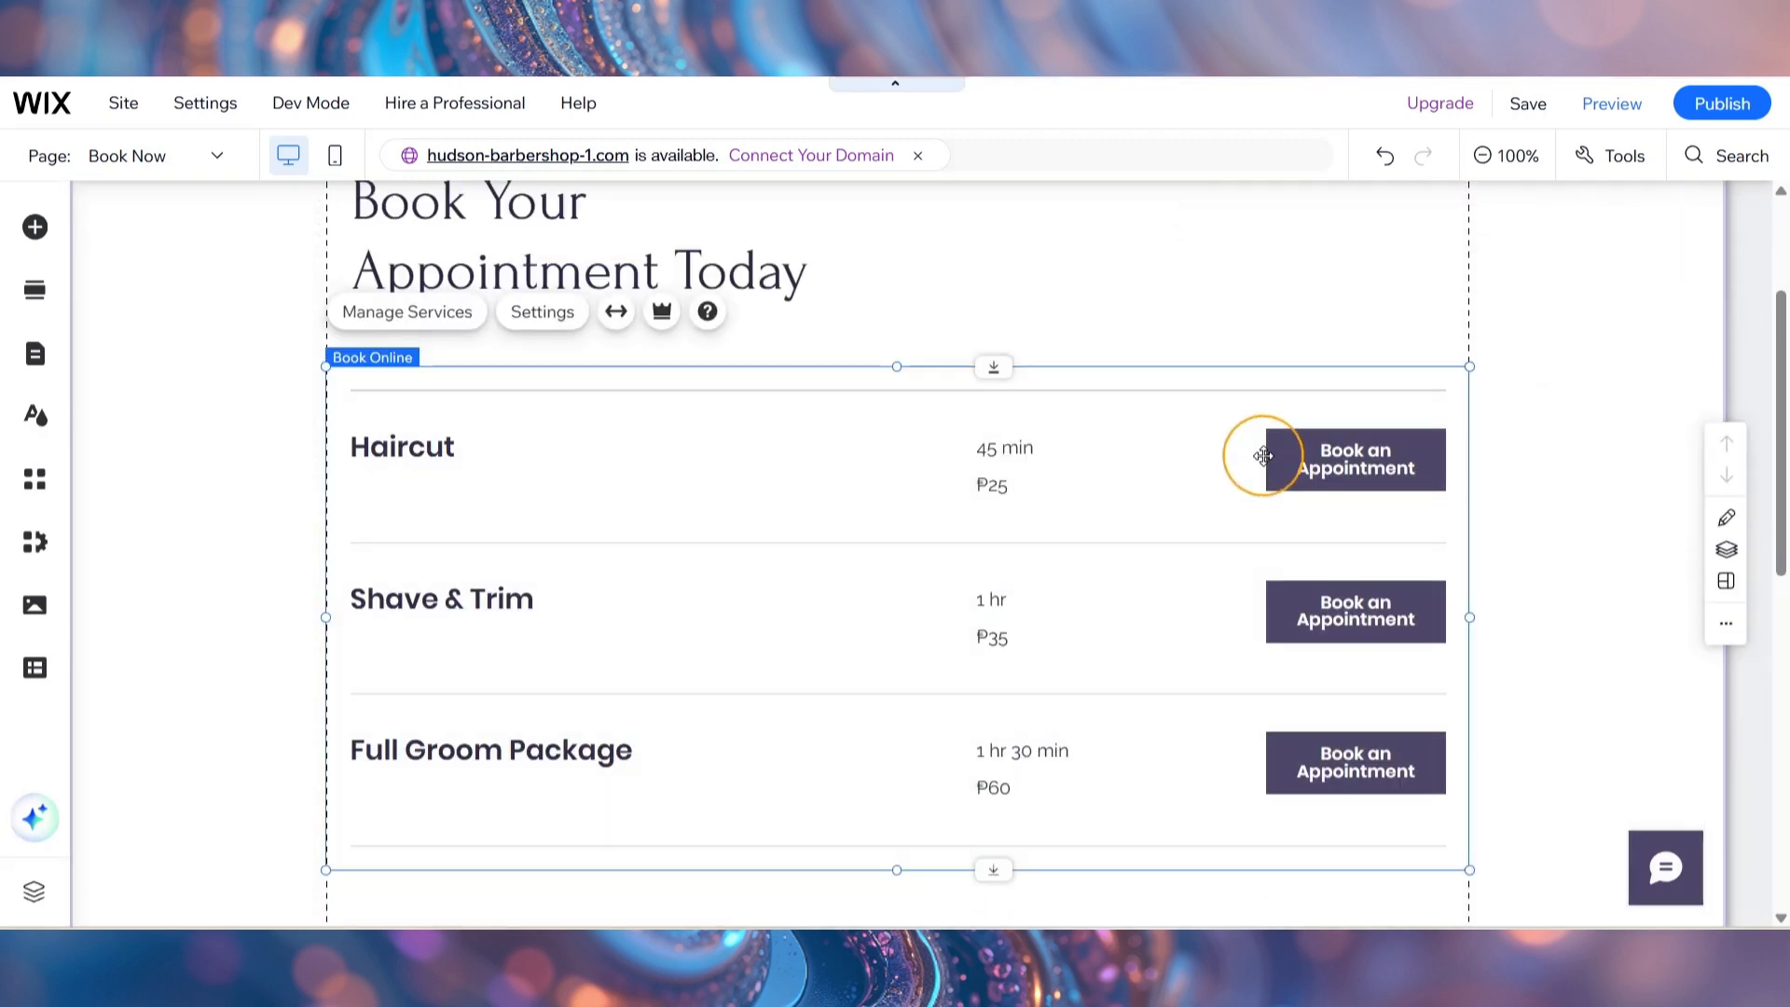
click(409, 327)
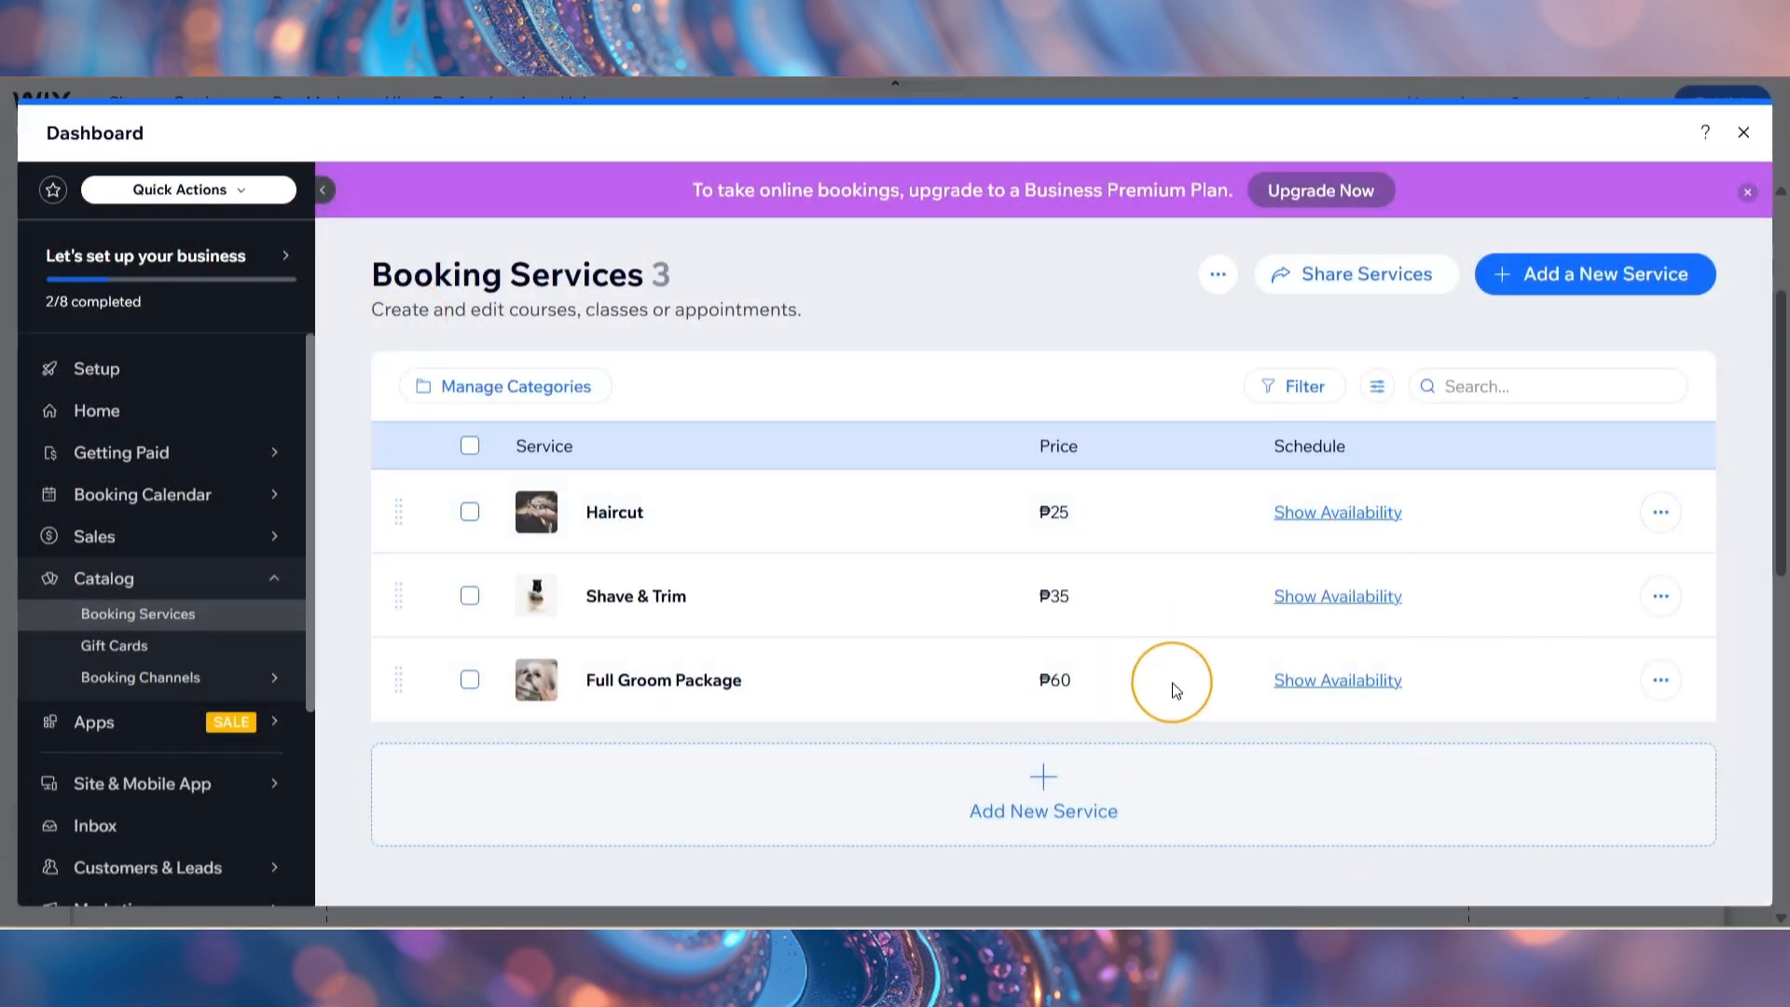
mouse_move(1173, 691)
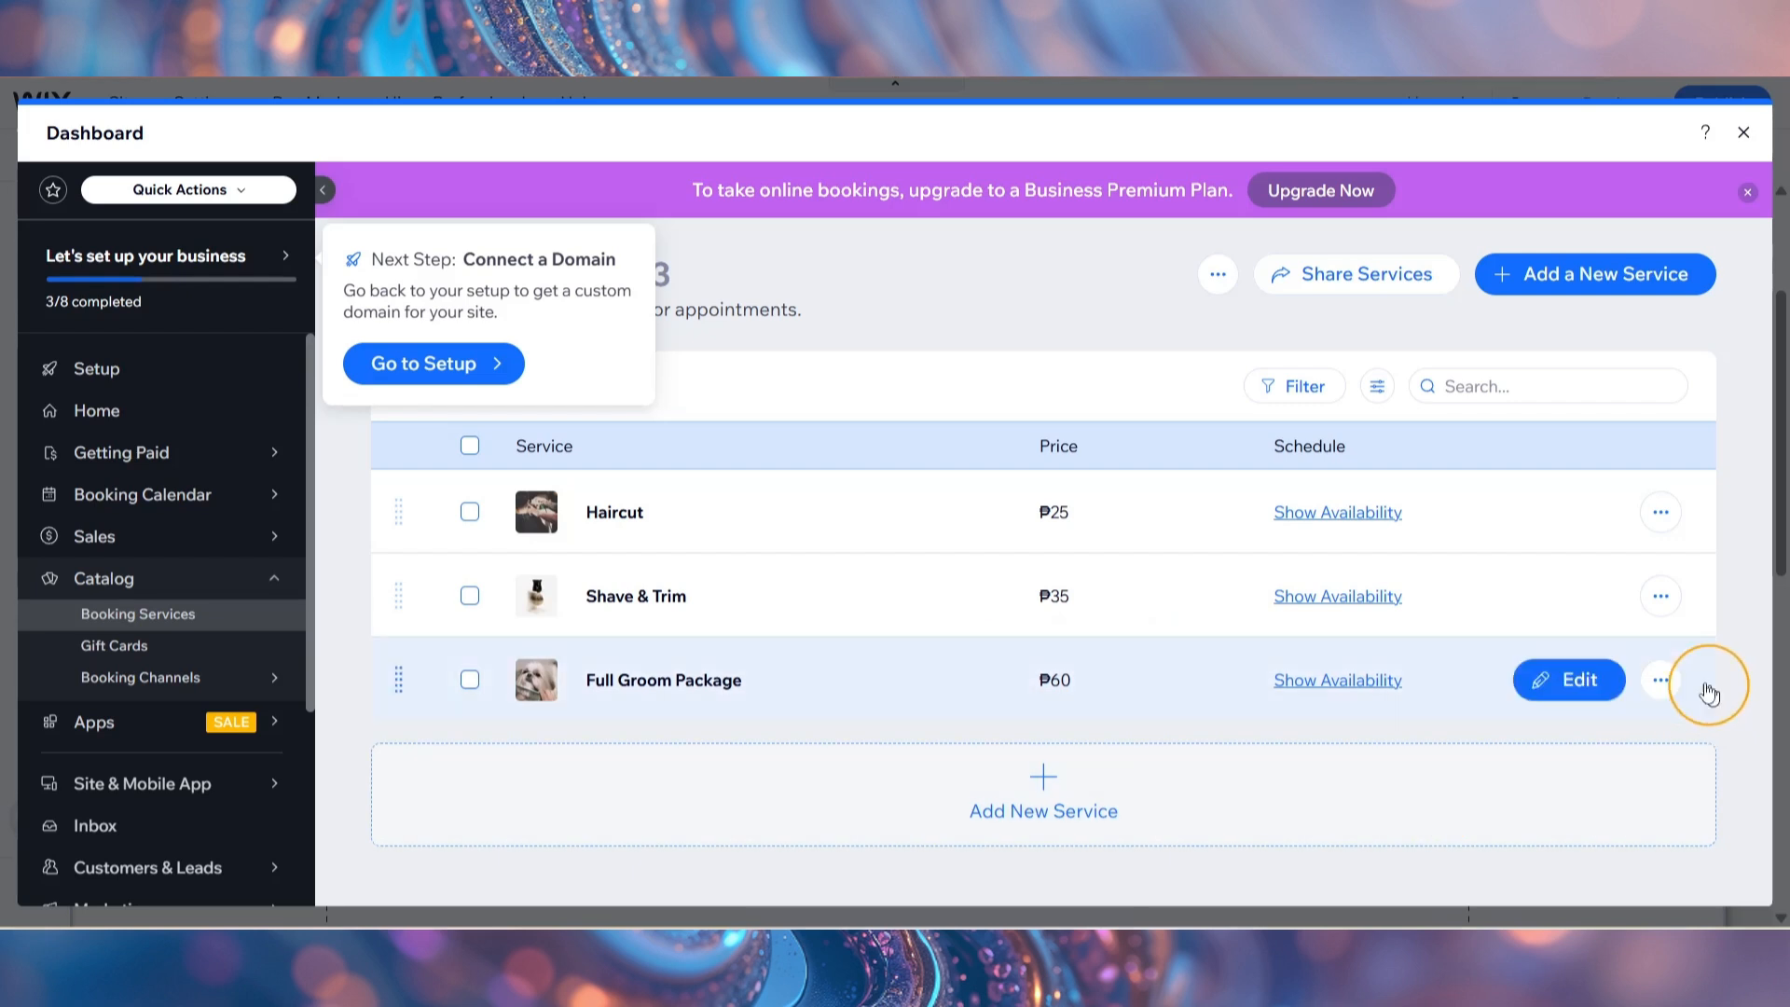
click(1660, 681)
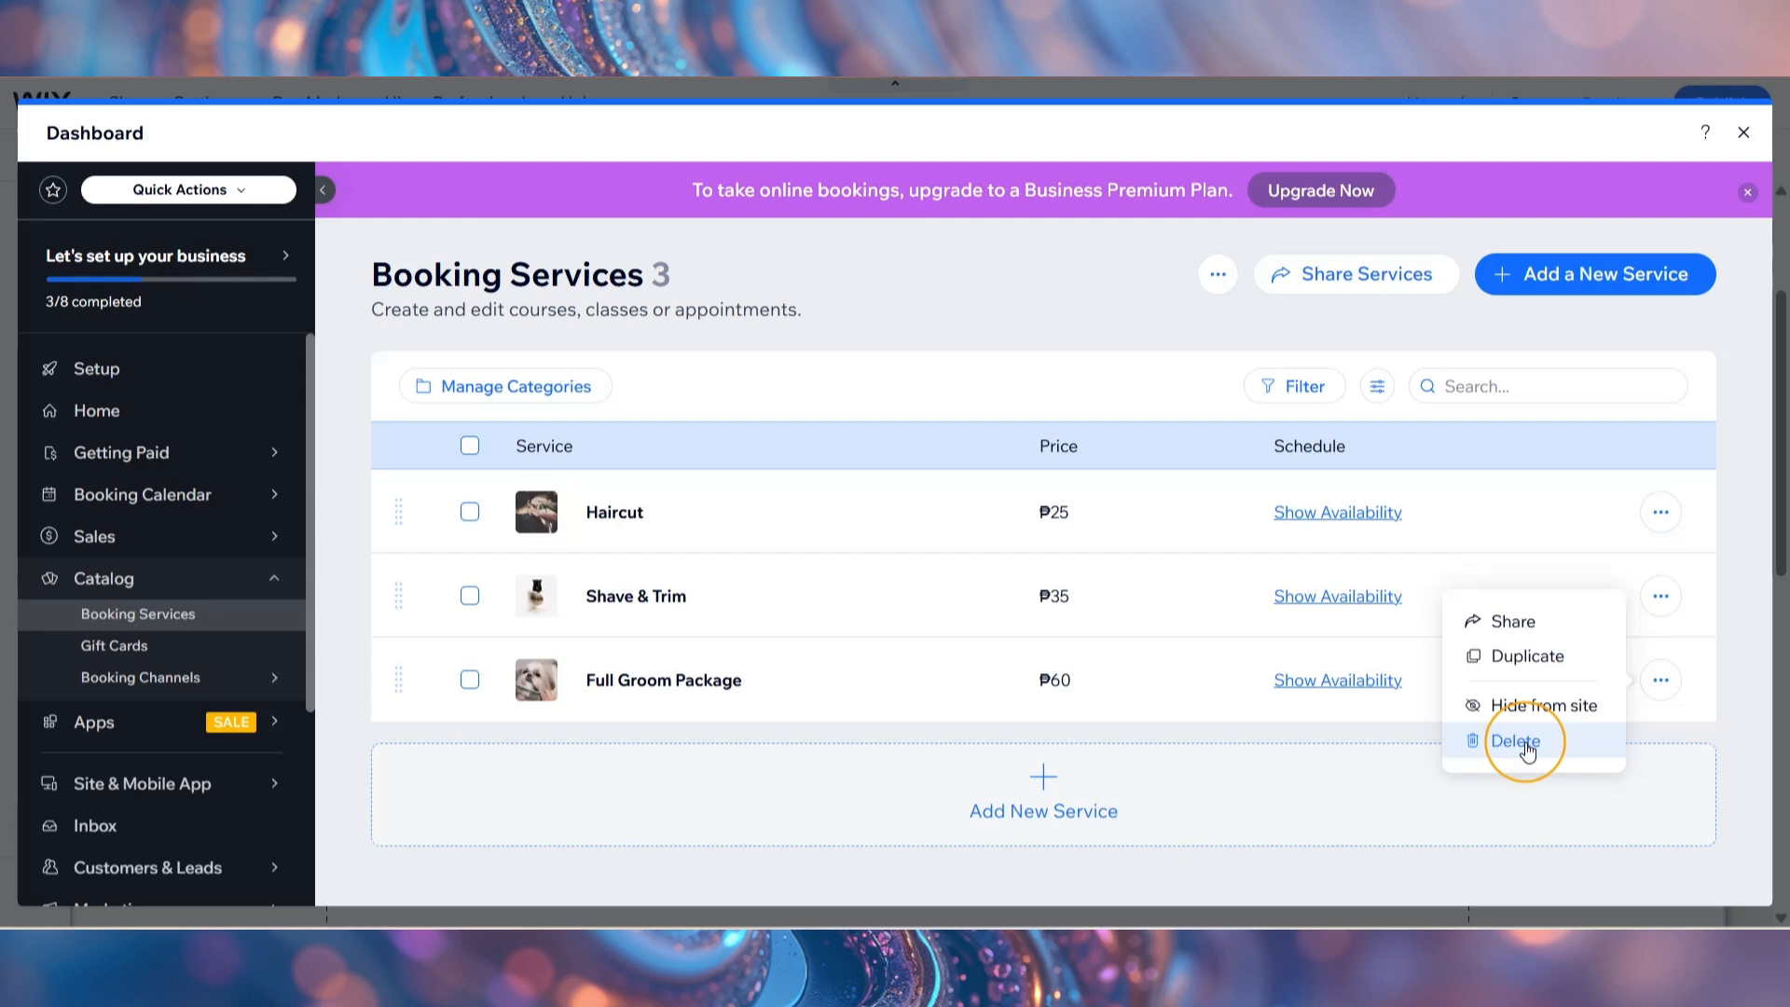
click(906, 321)
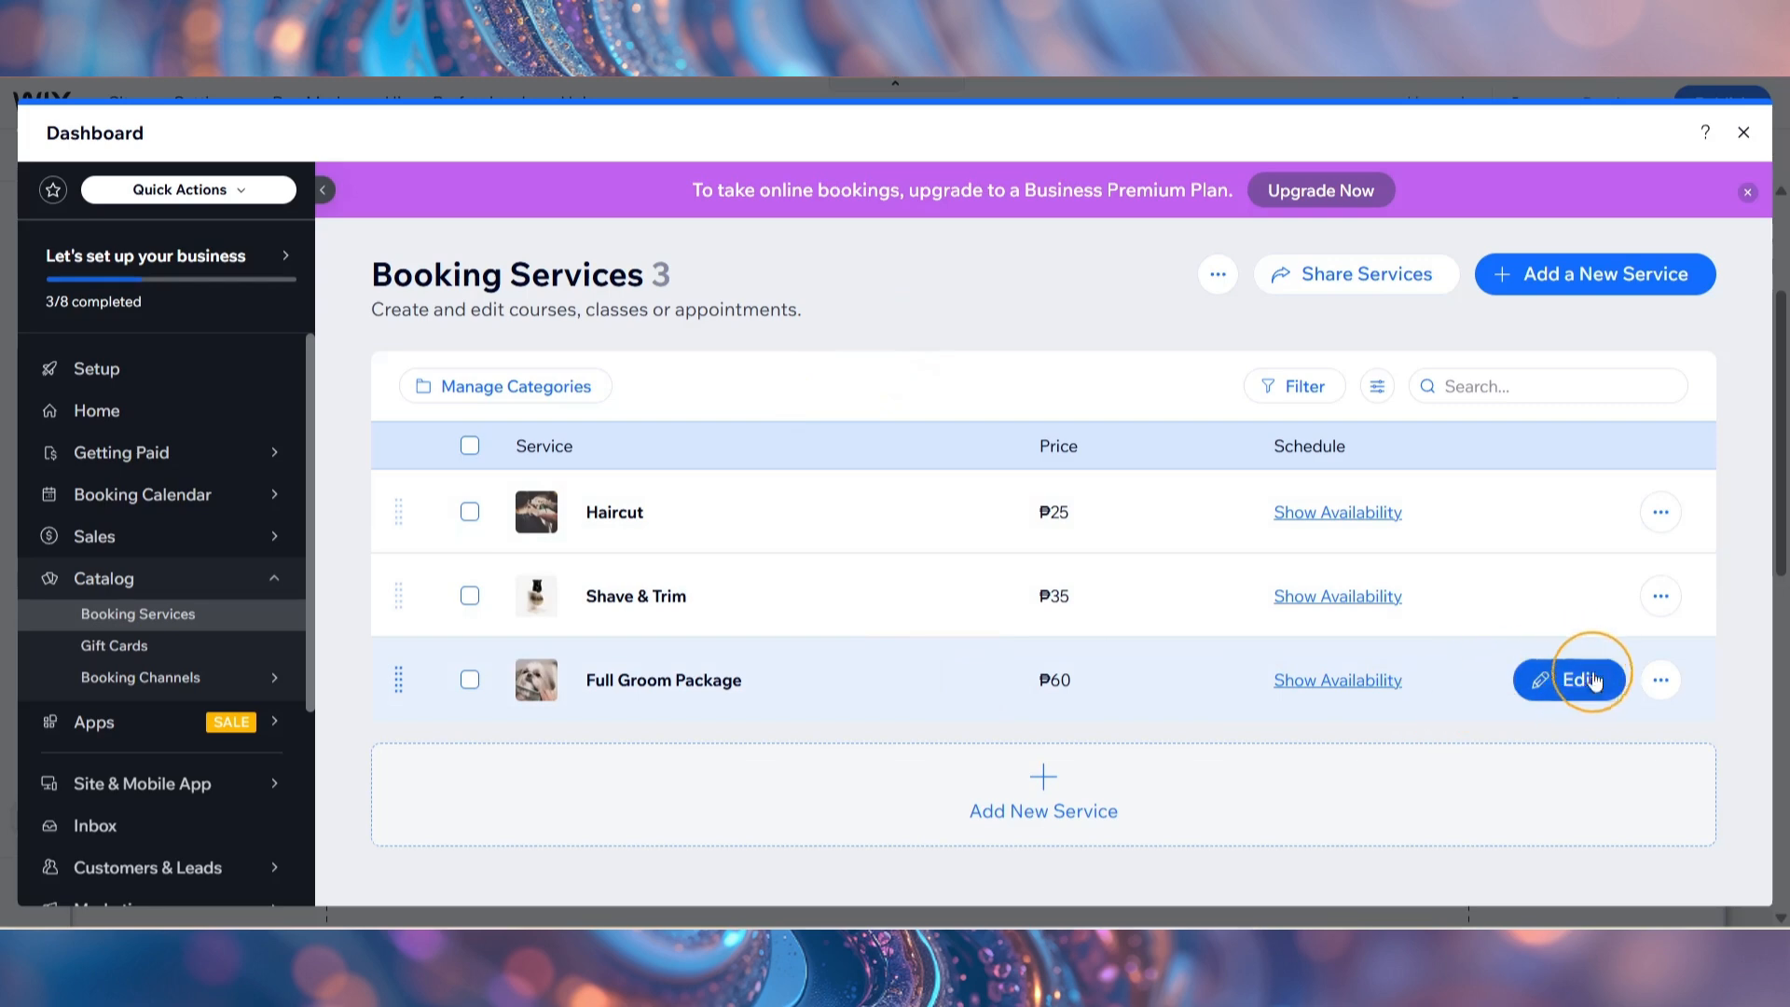
Open the Haircut service for editing and examine its name, tagline, description, duration, buffer time and image
click(1581, 683)
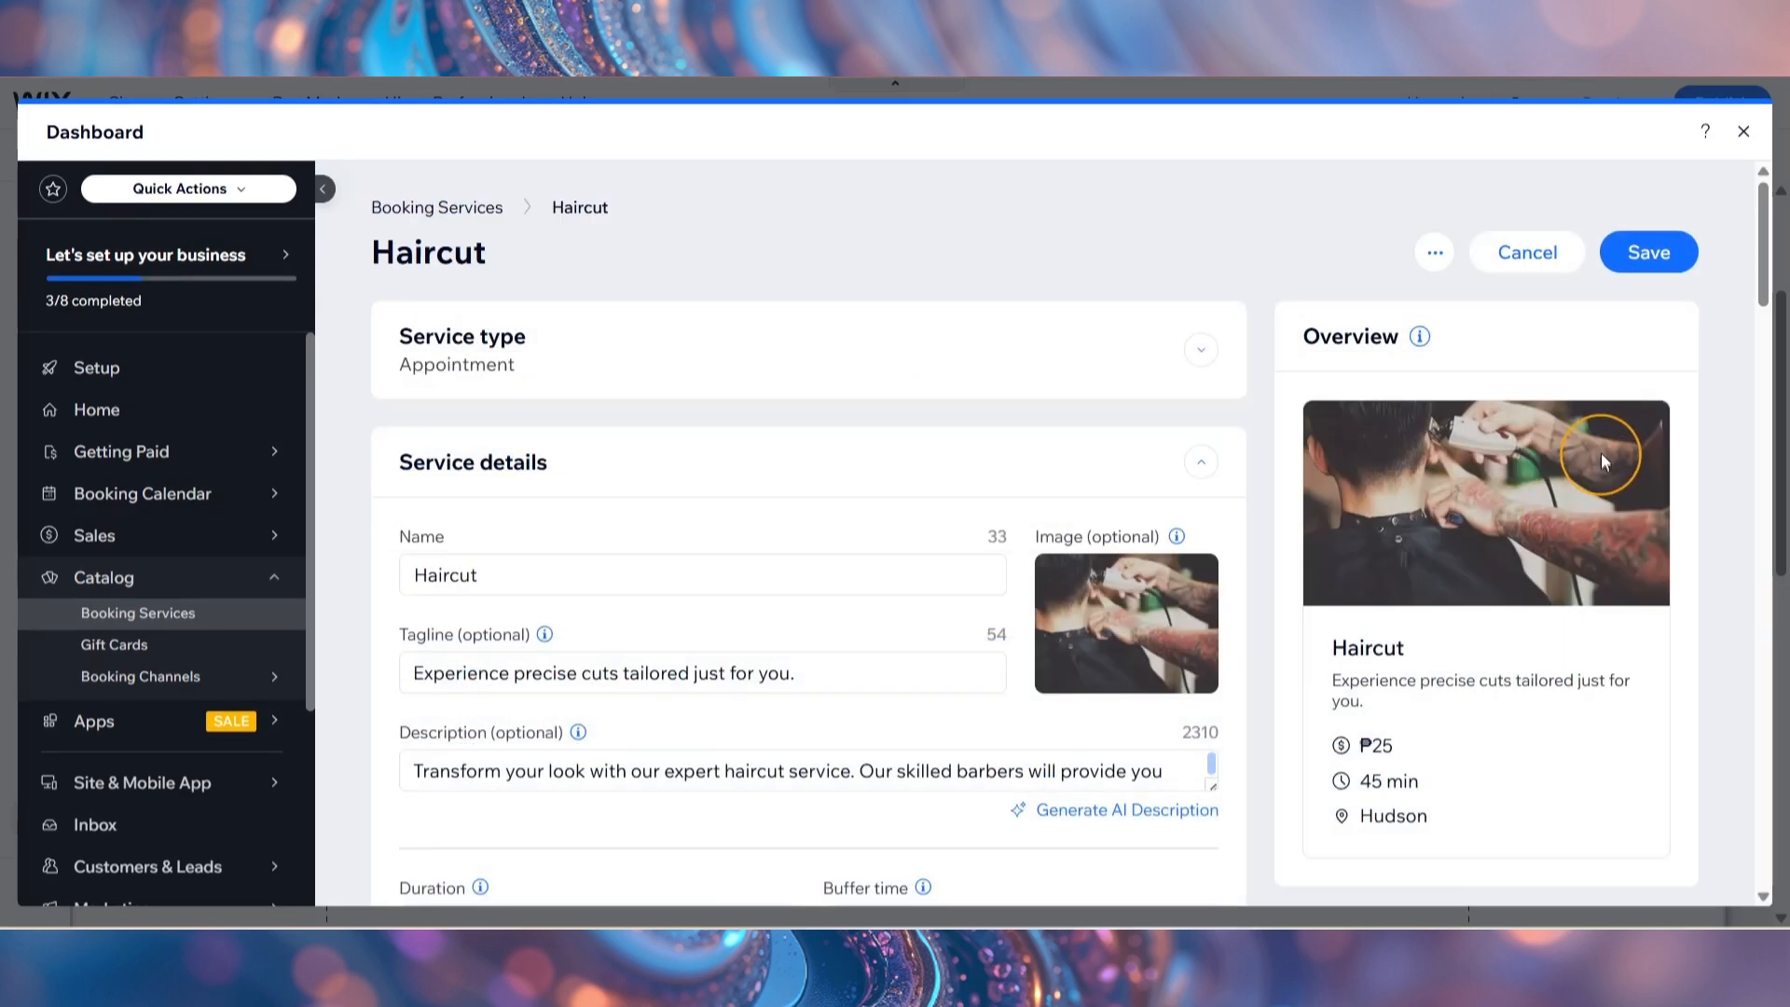
scroll(1131, 439, down, 3)
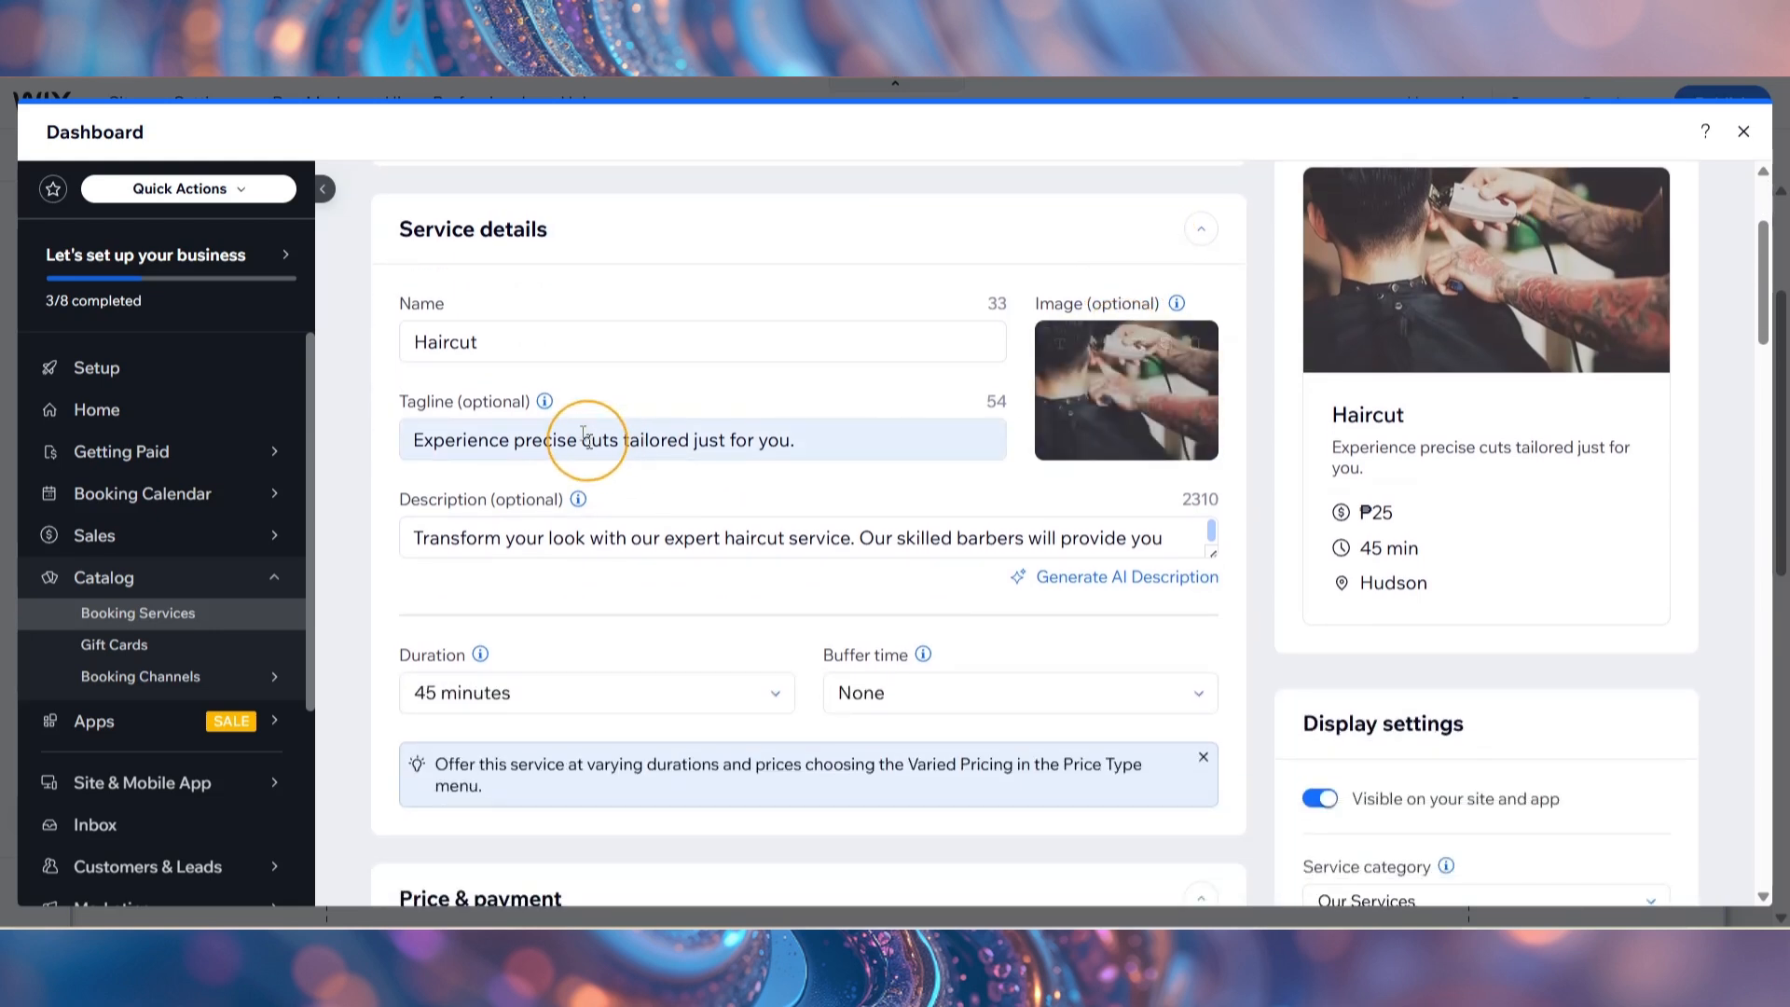
double_click(550, 351)
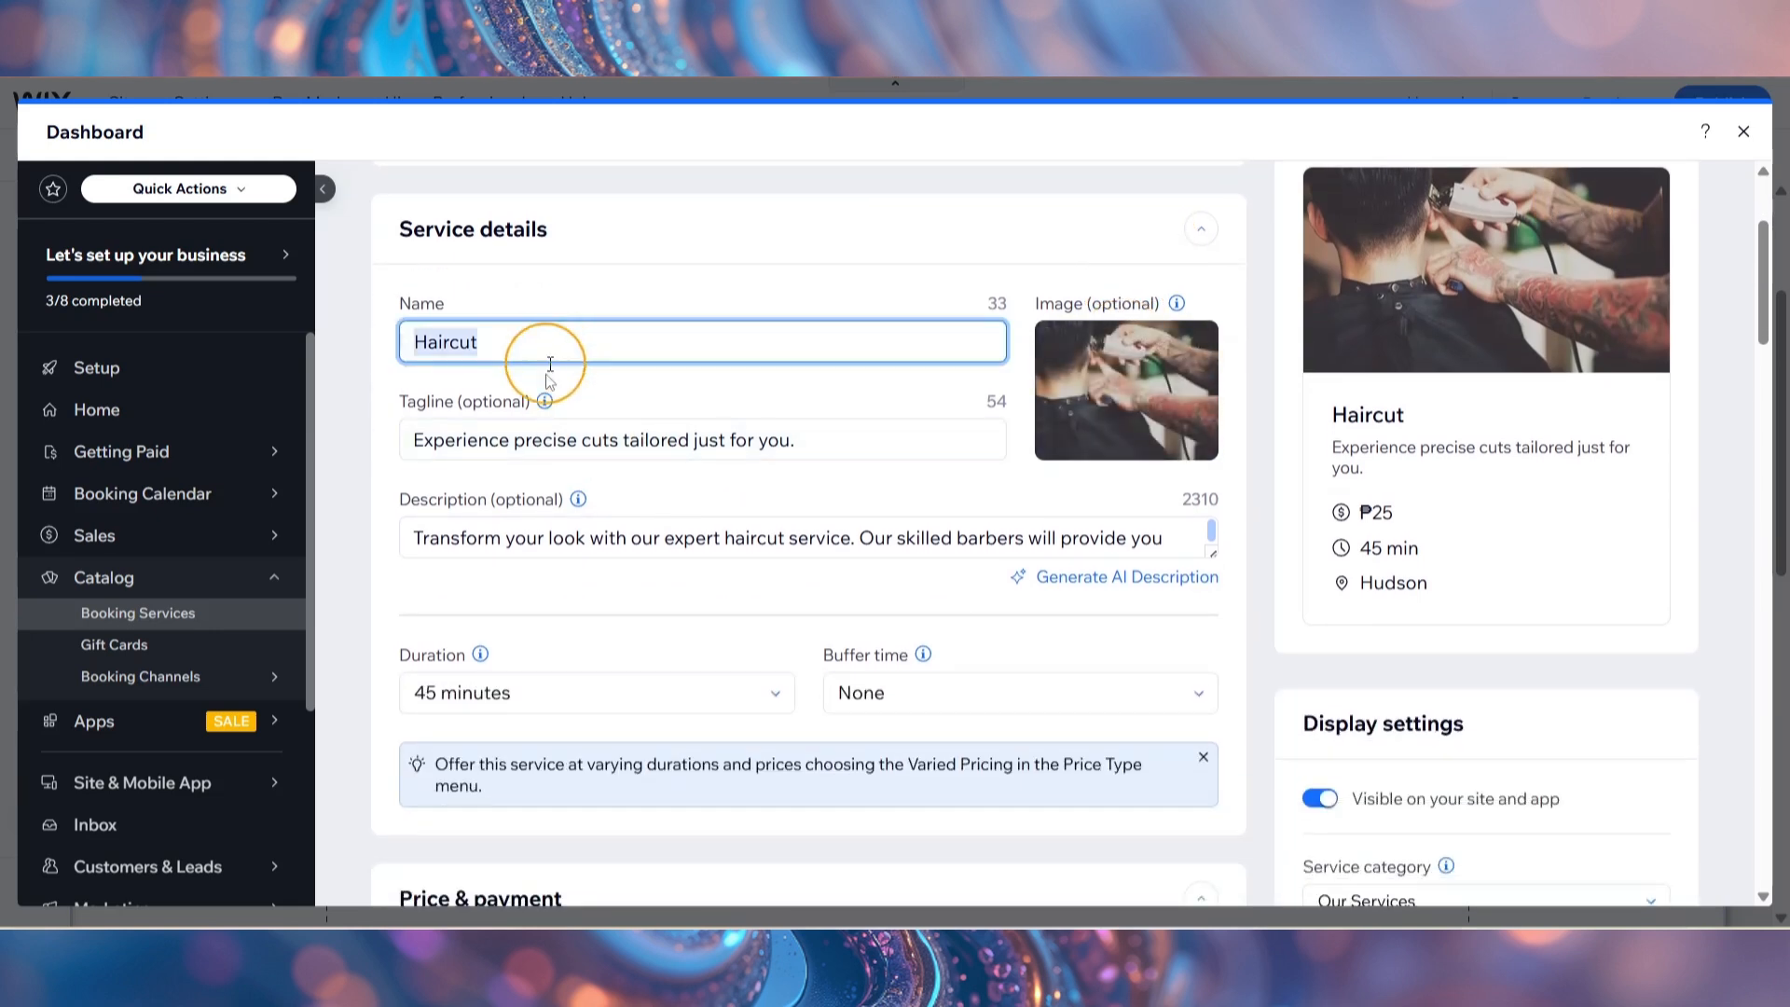
click(529, 436)
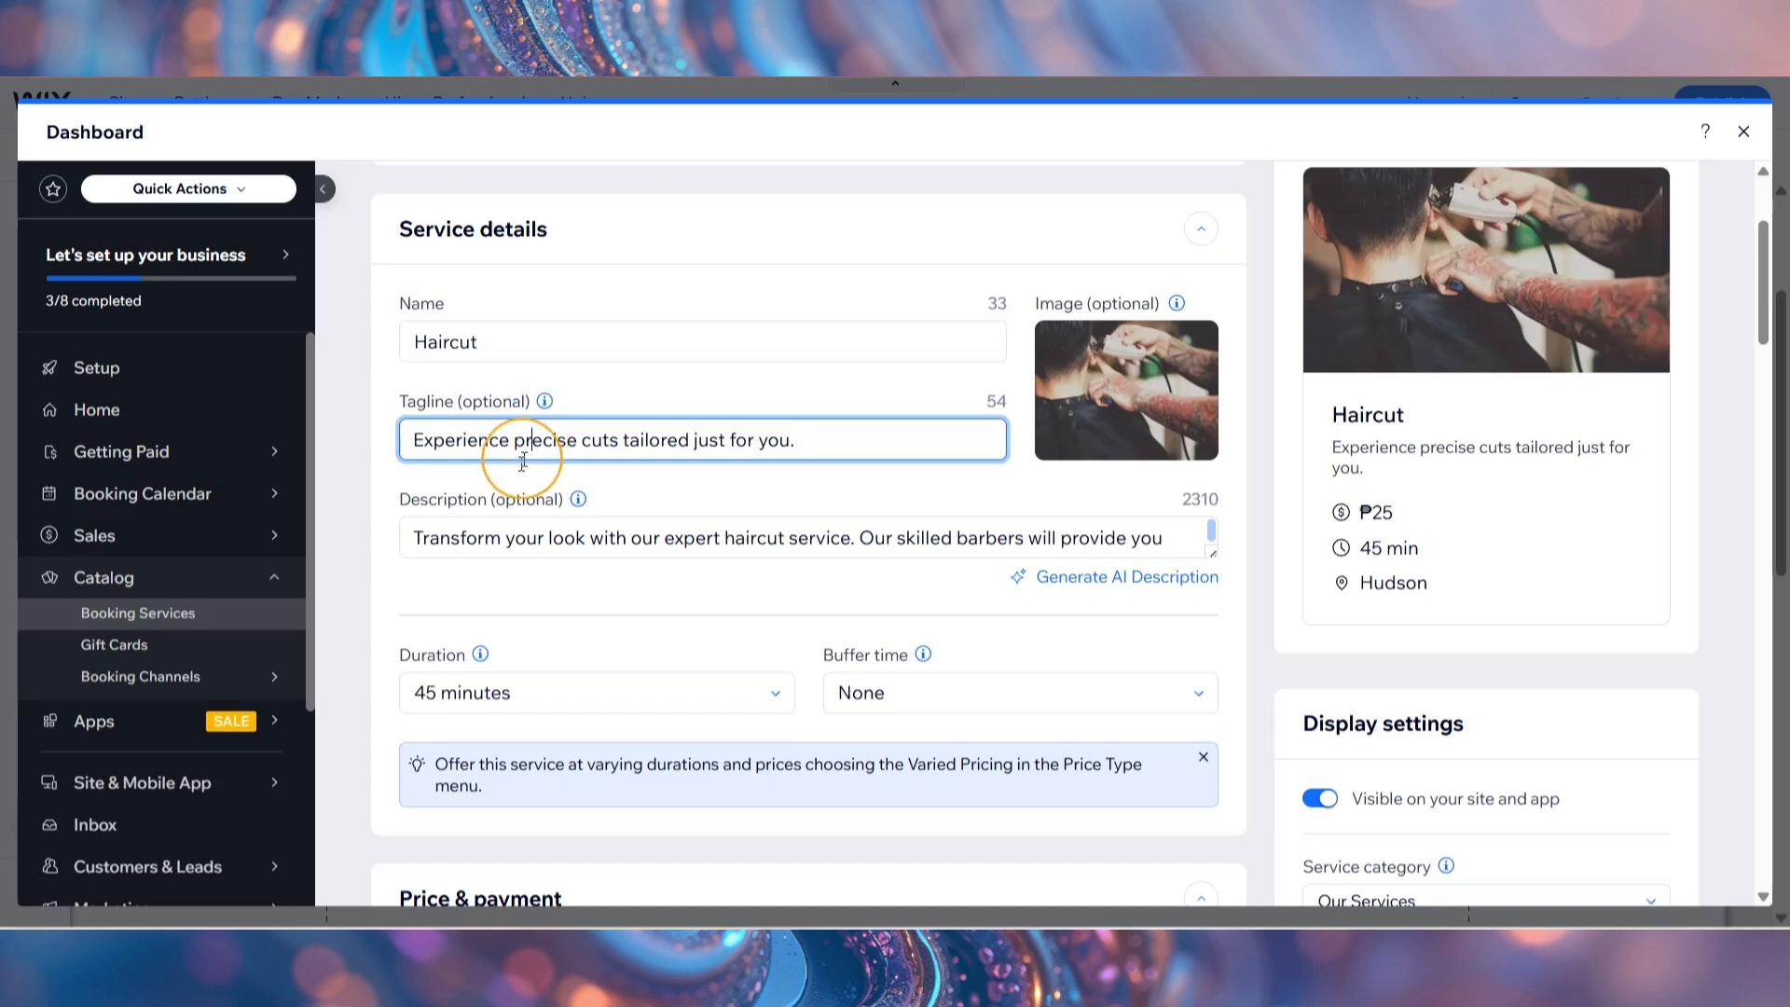
click(628, 537)
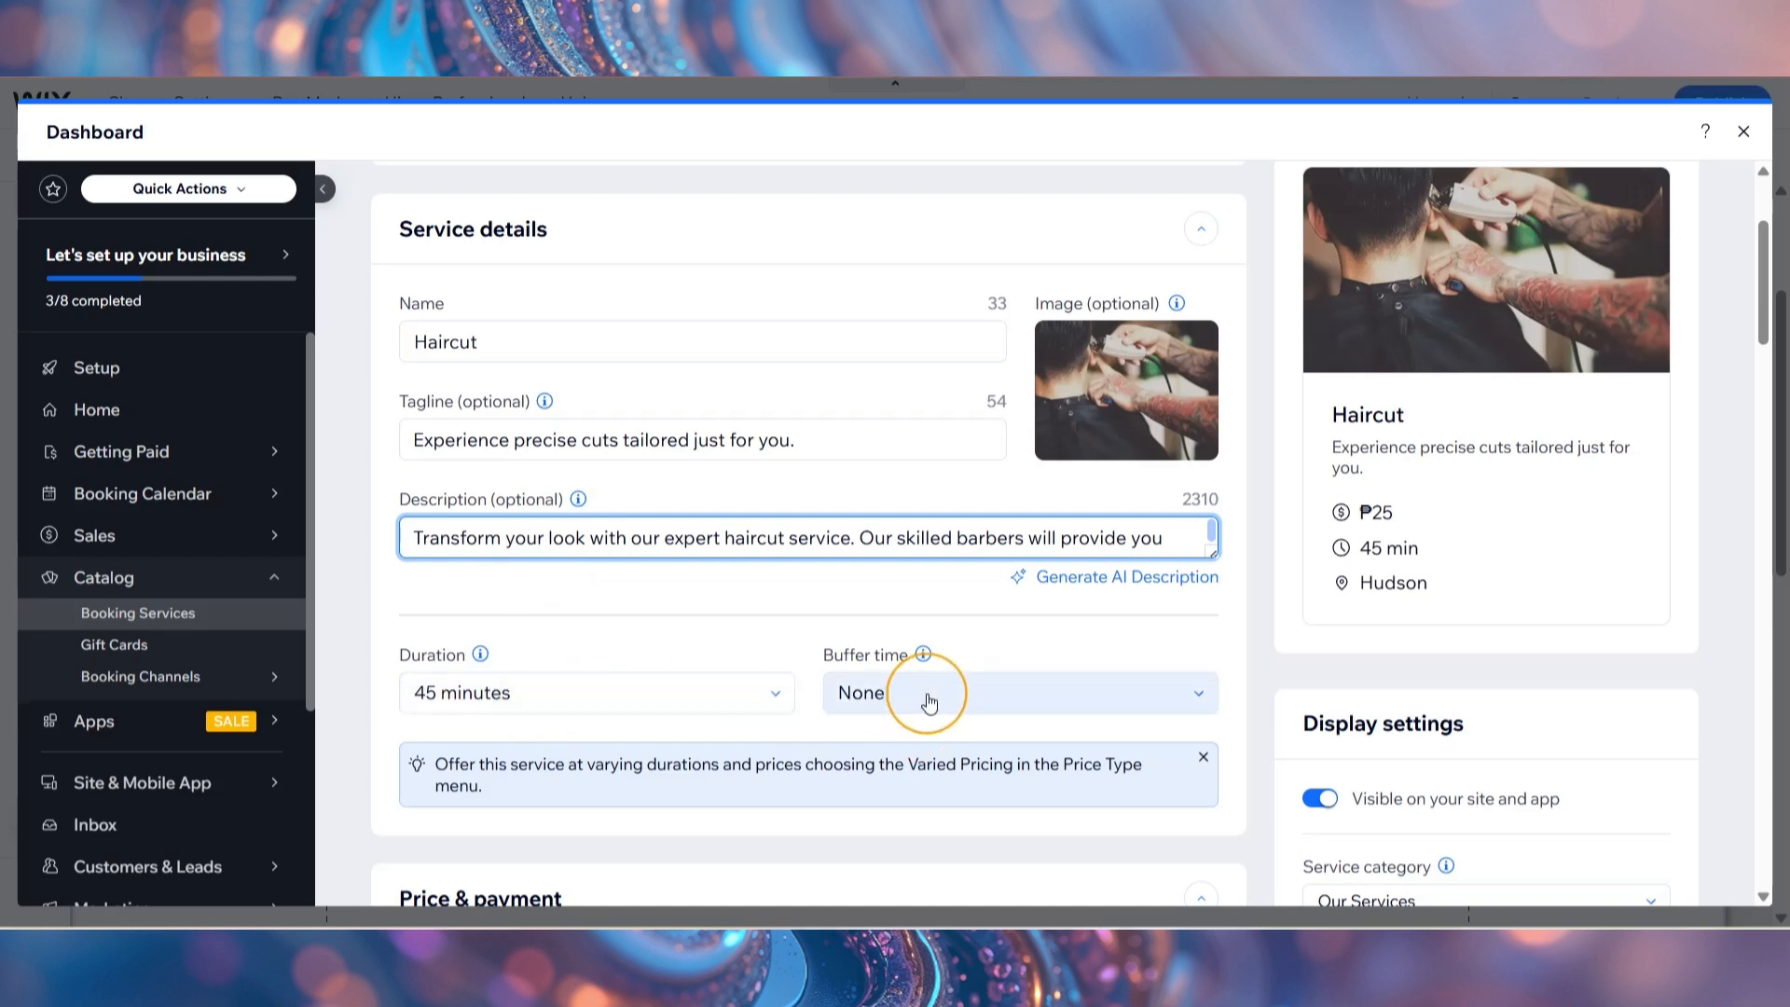
mouse_move(1127, 396)
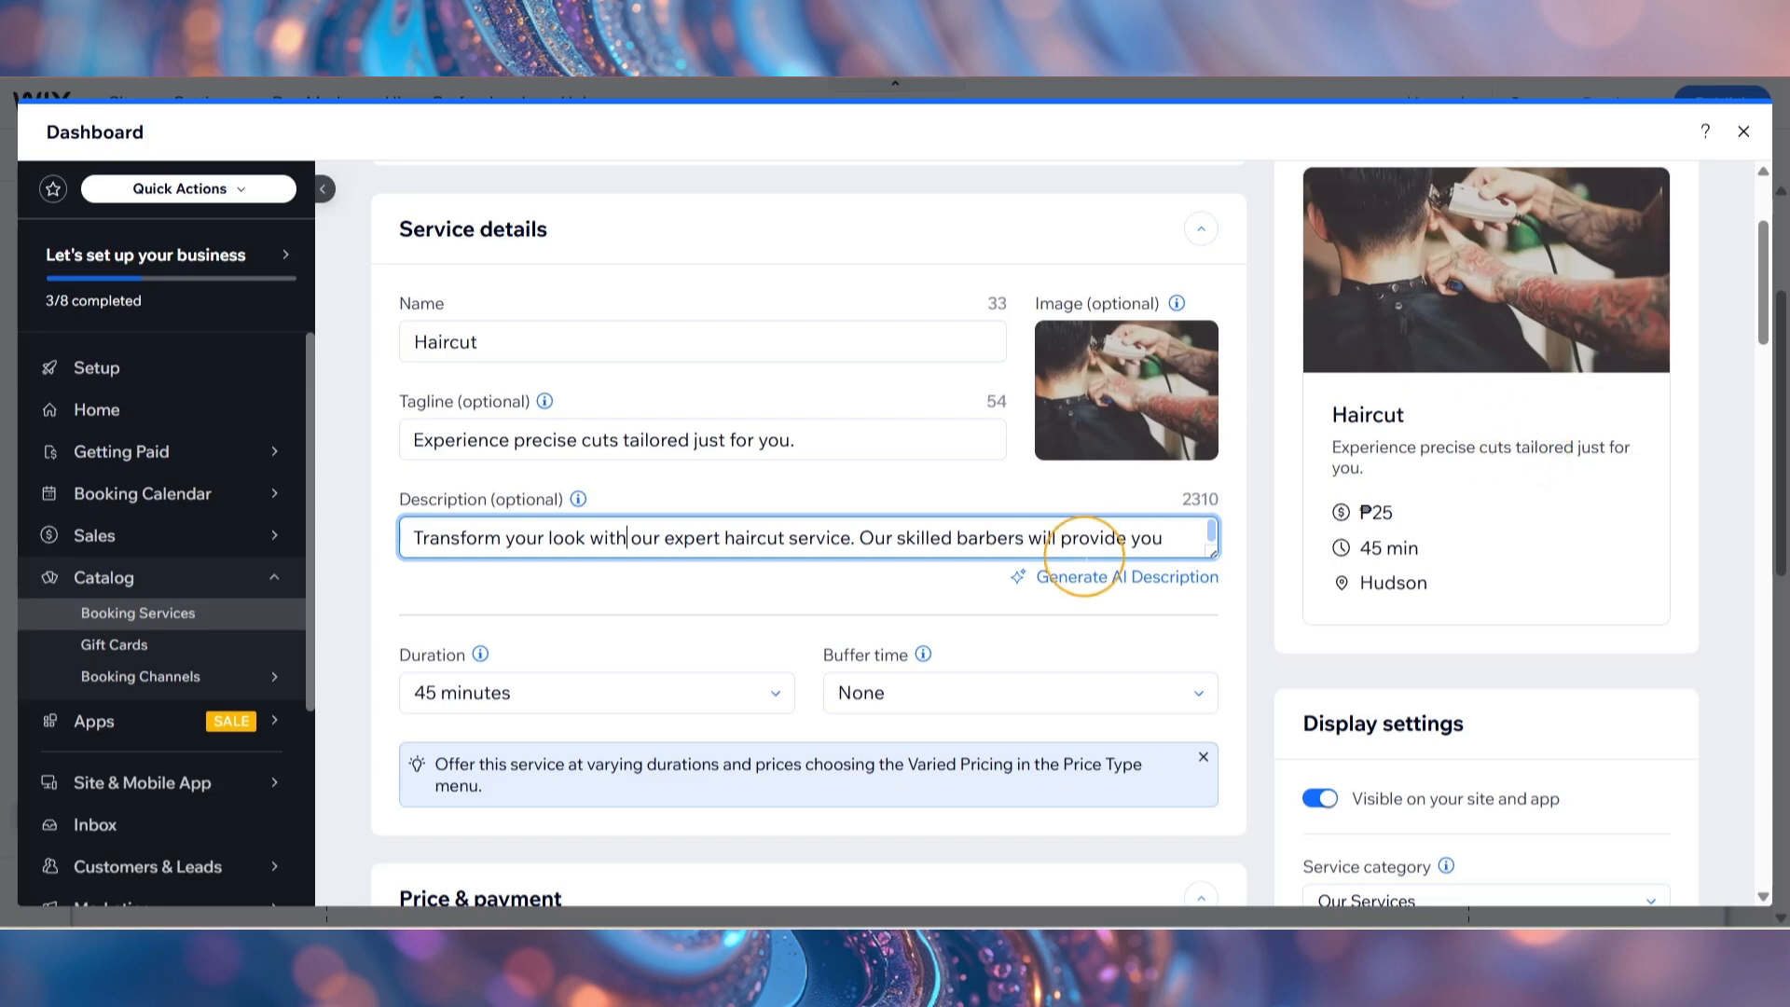
Set the Haircut service's fixed price per session to ₱100
scroll(1077, 548, down, 5)
scroll(1776, 354, down, 6)
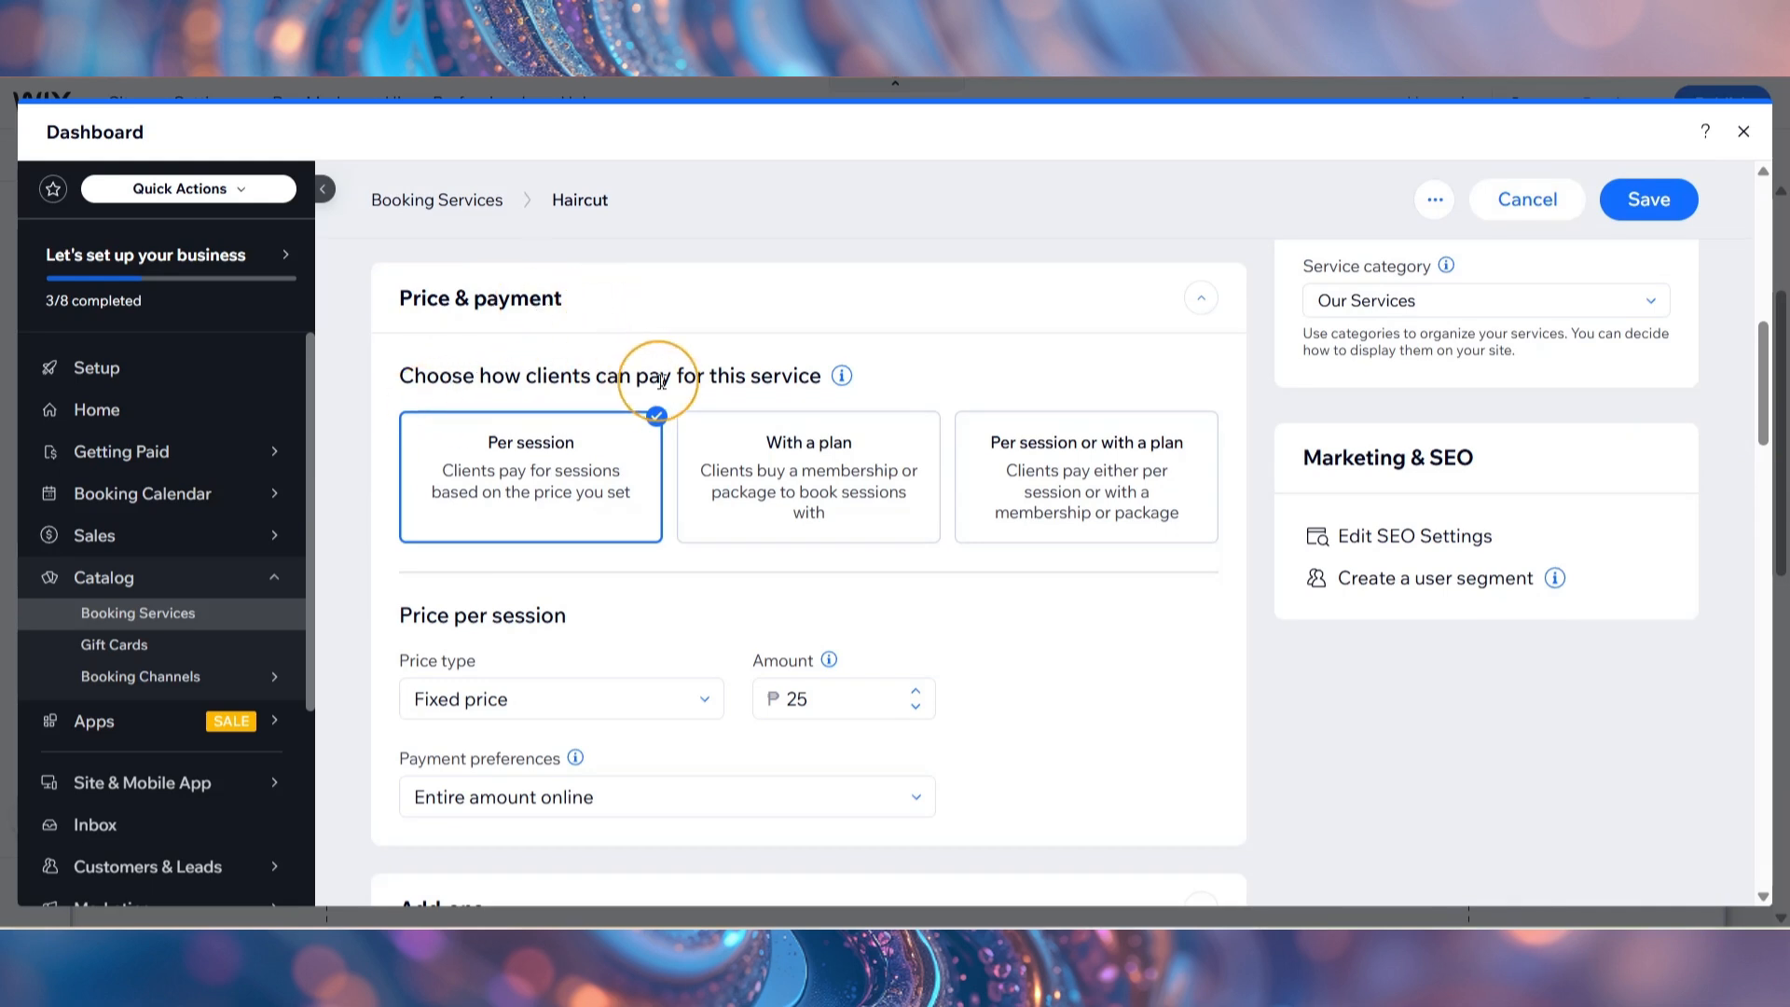
mouse_move(853, 375)
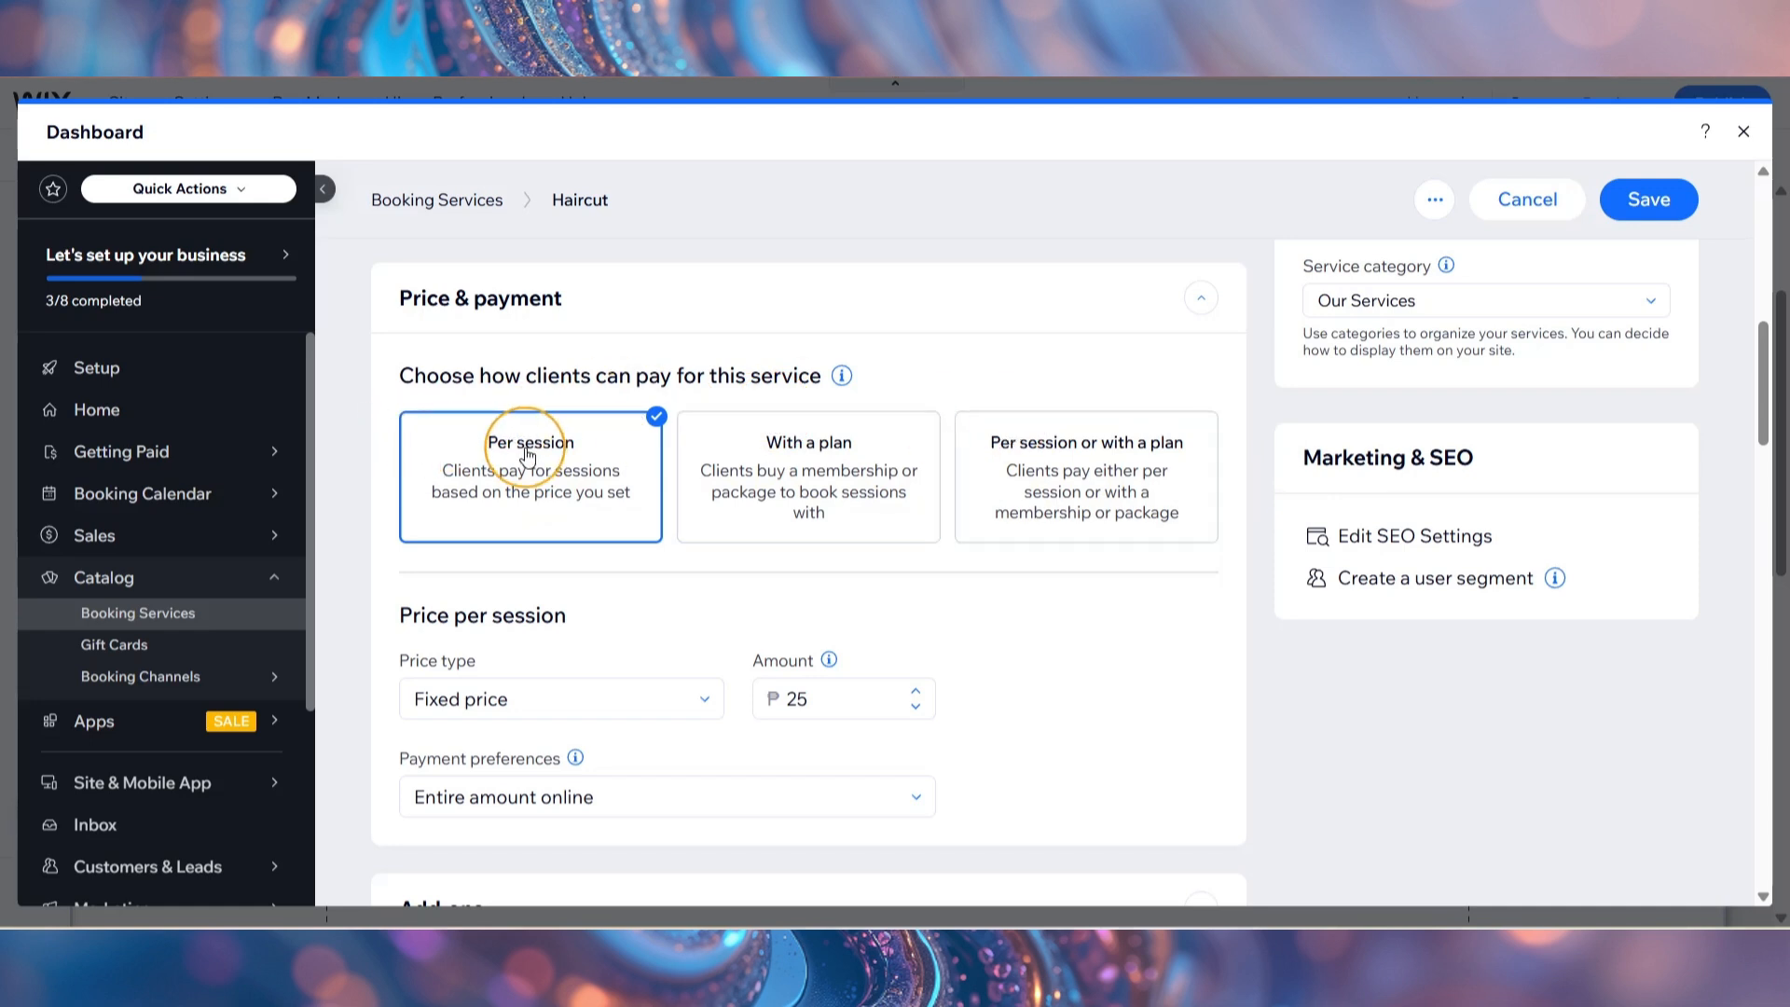
double_click(813, 699)
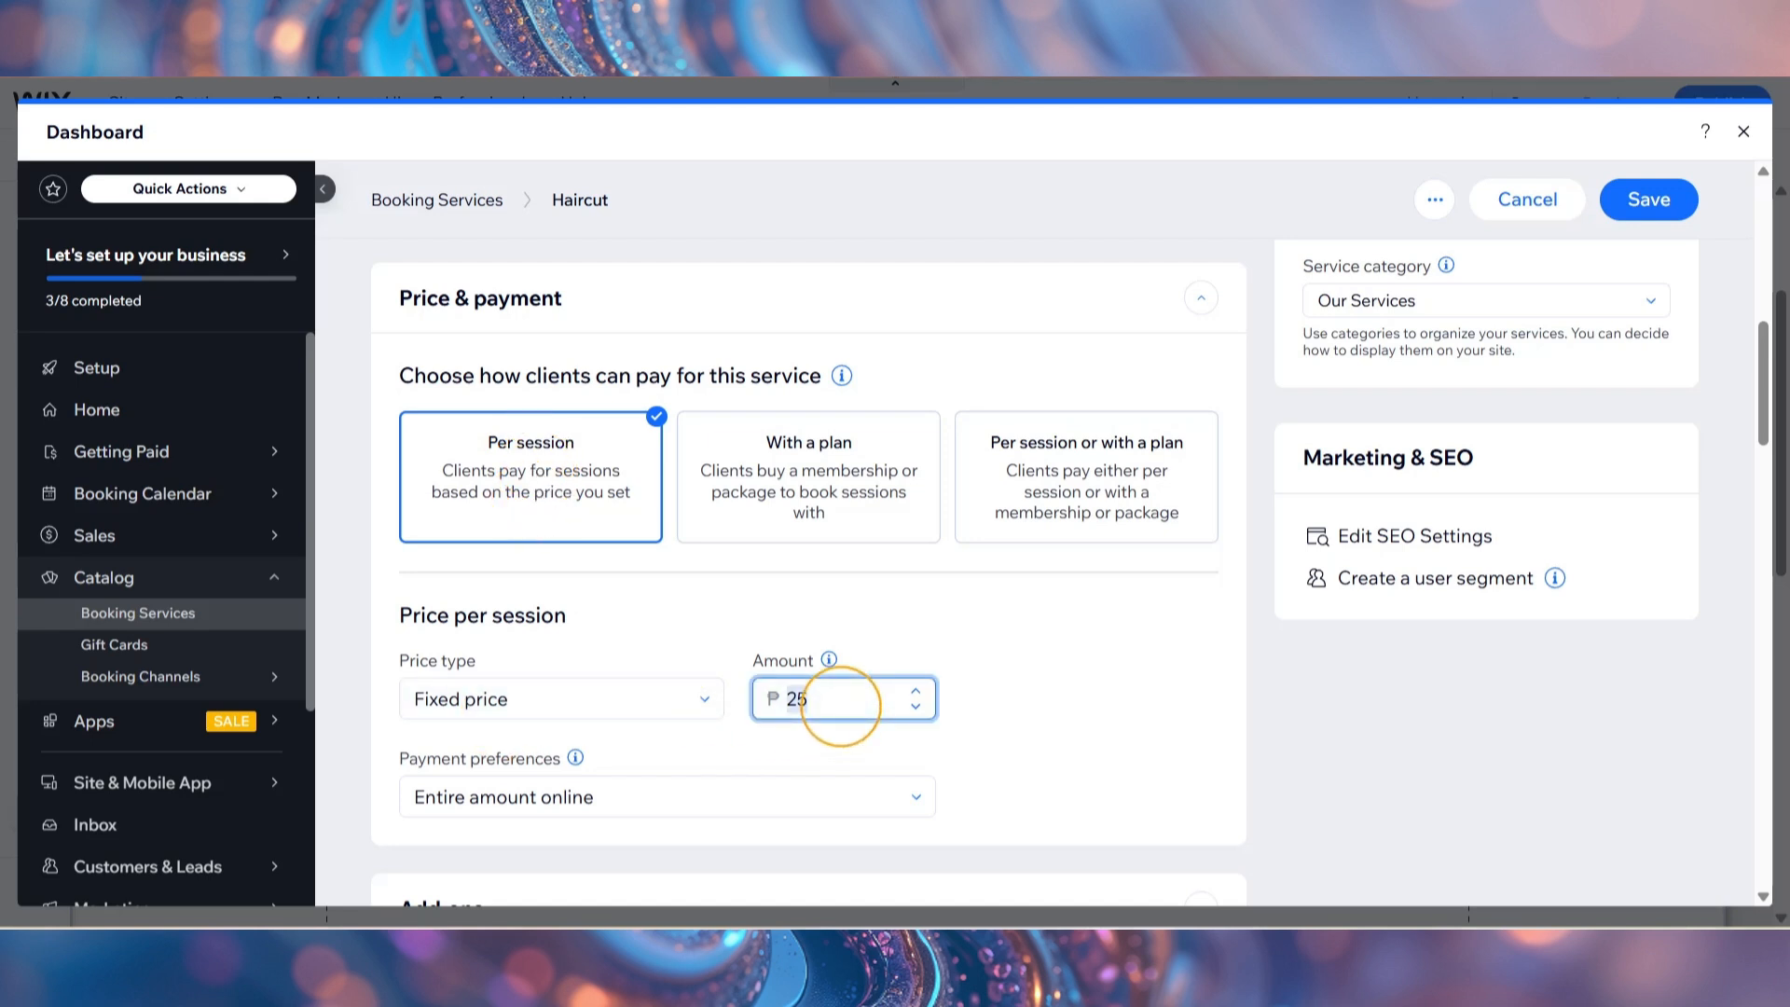
text(100)
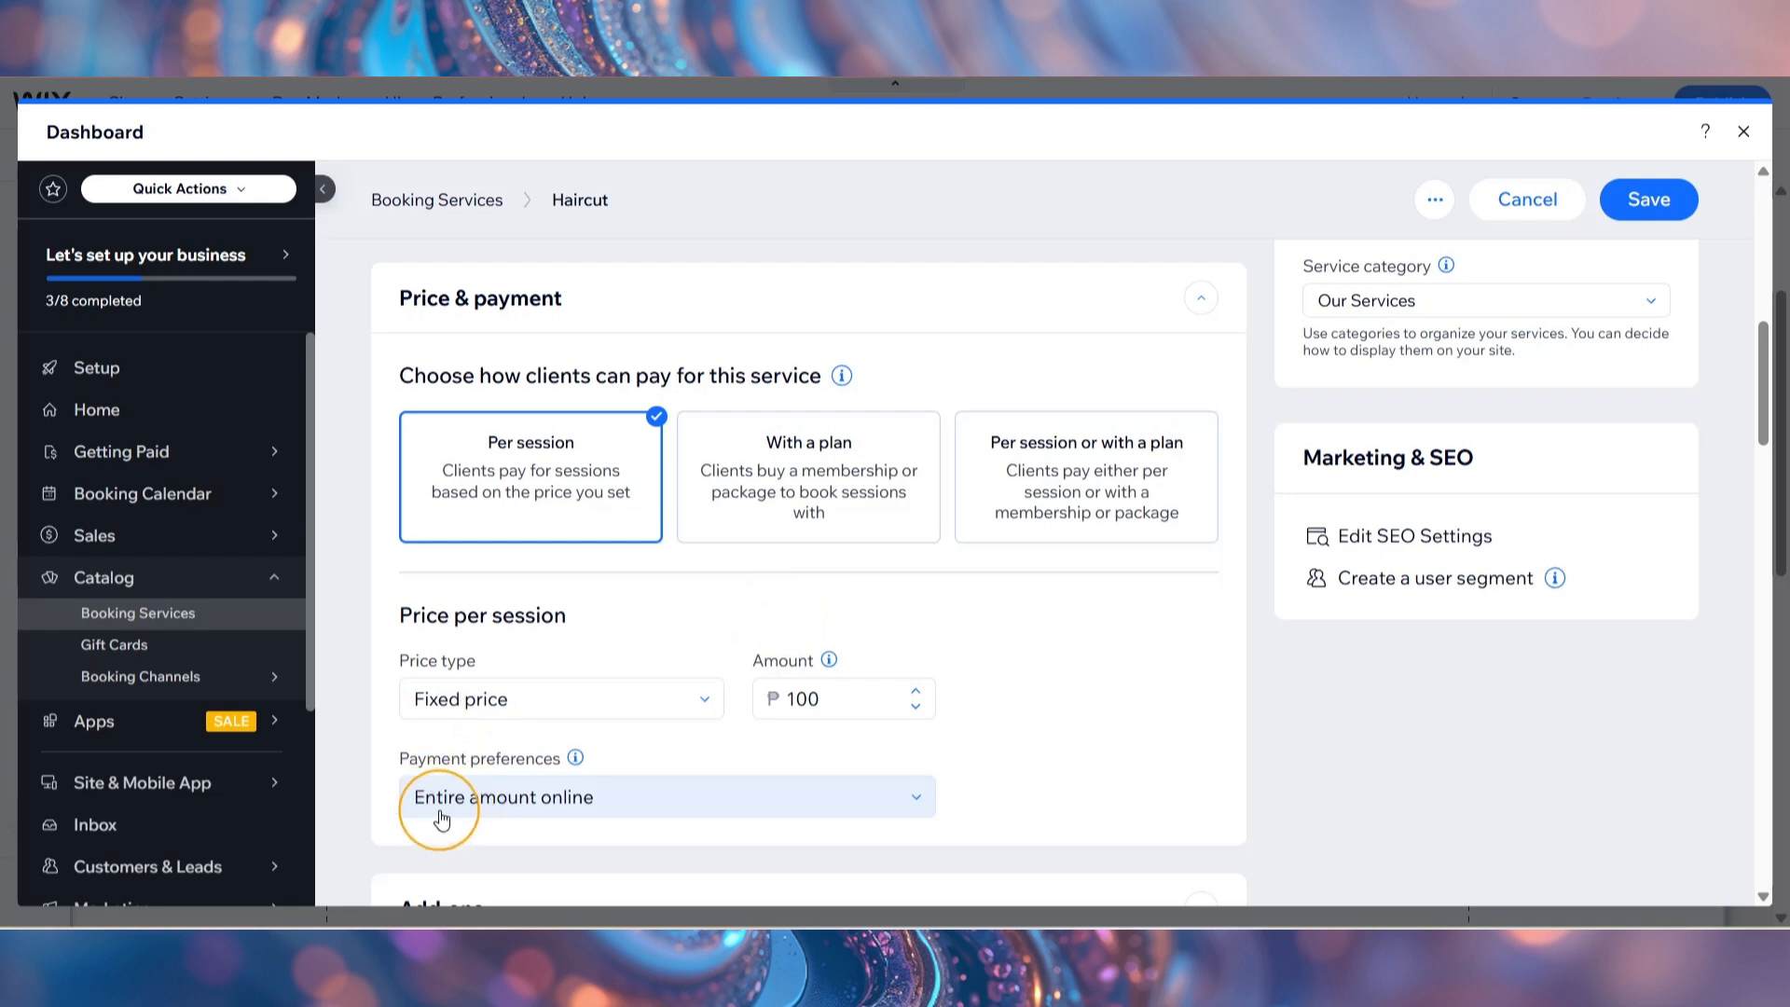
Choose Entire amount online as the Haircut service's payment preference
click(508, 805)
scroll(508, 803, down, 3)
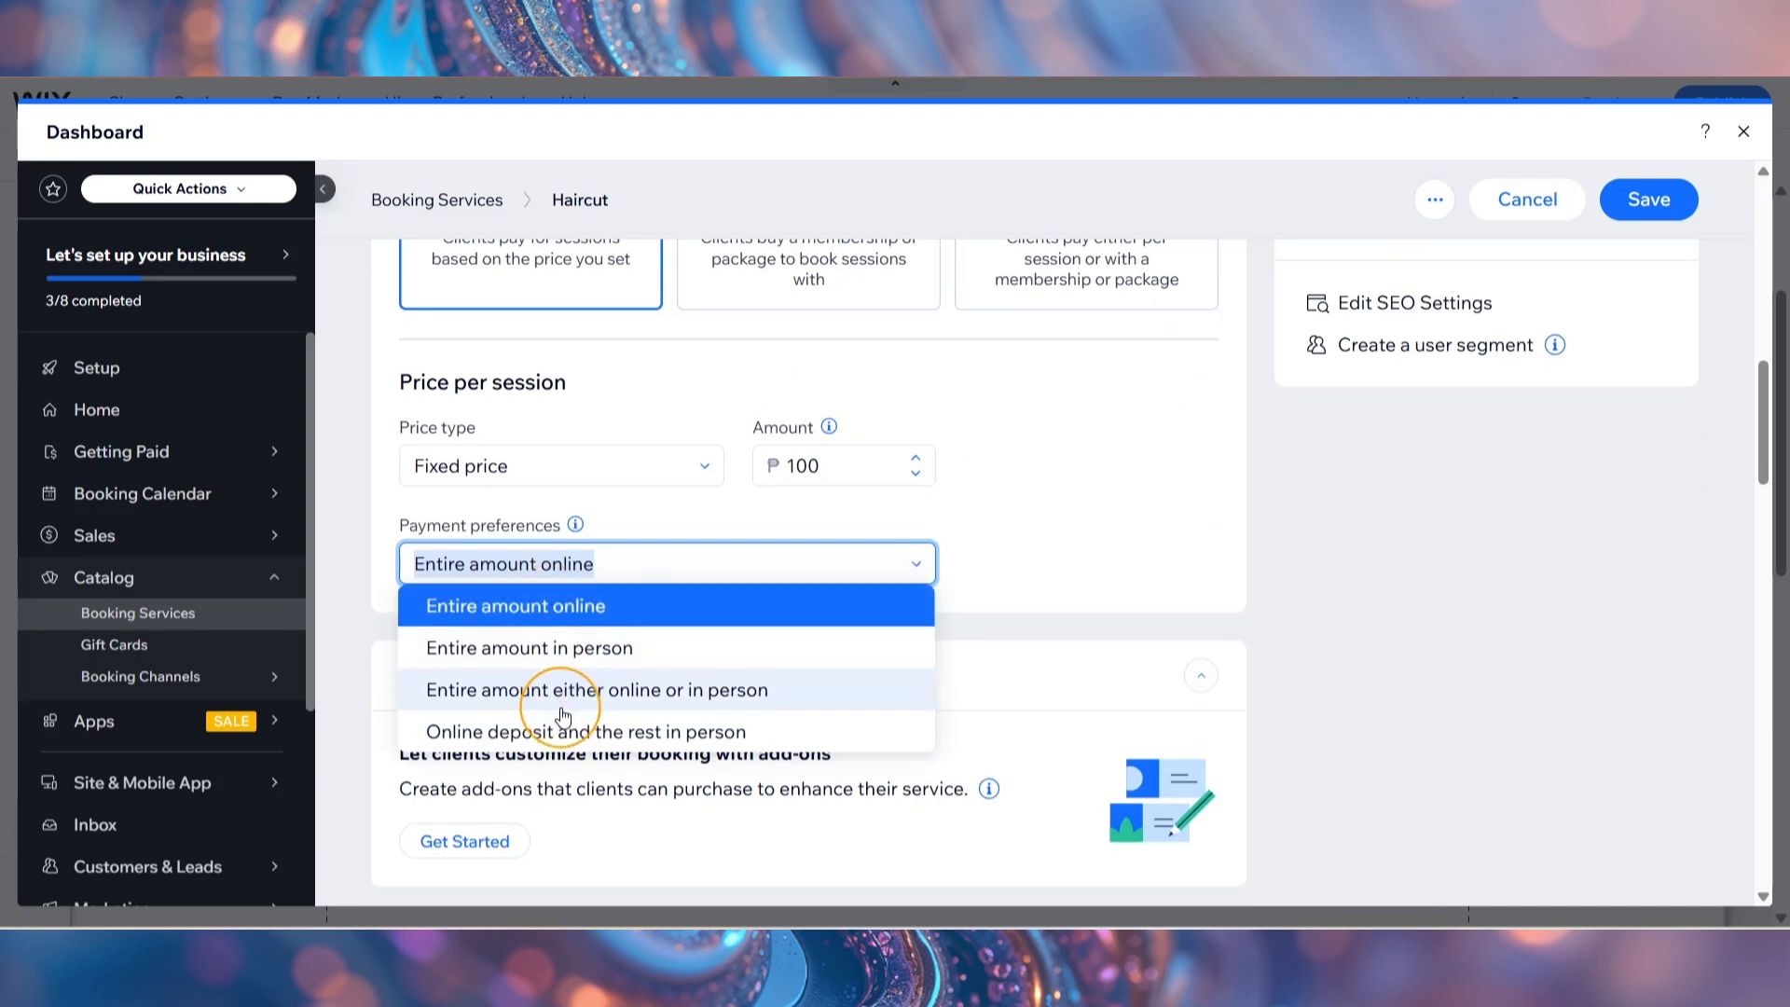
click(564, 611)
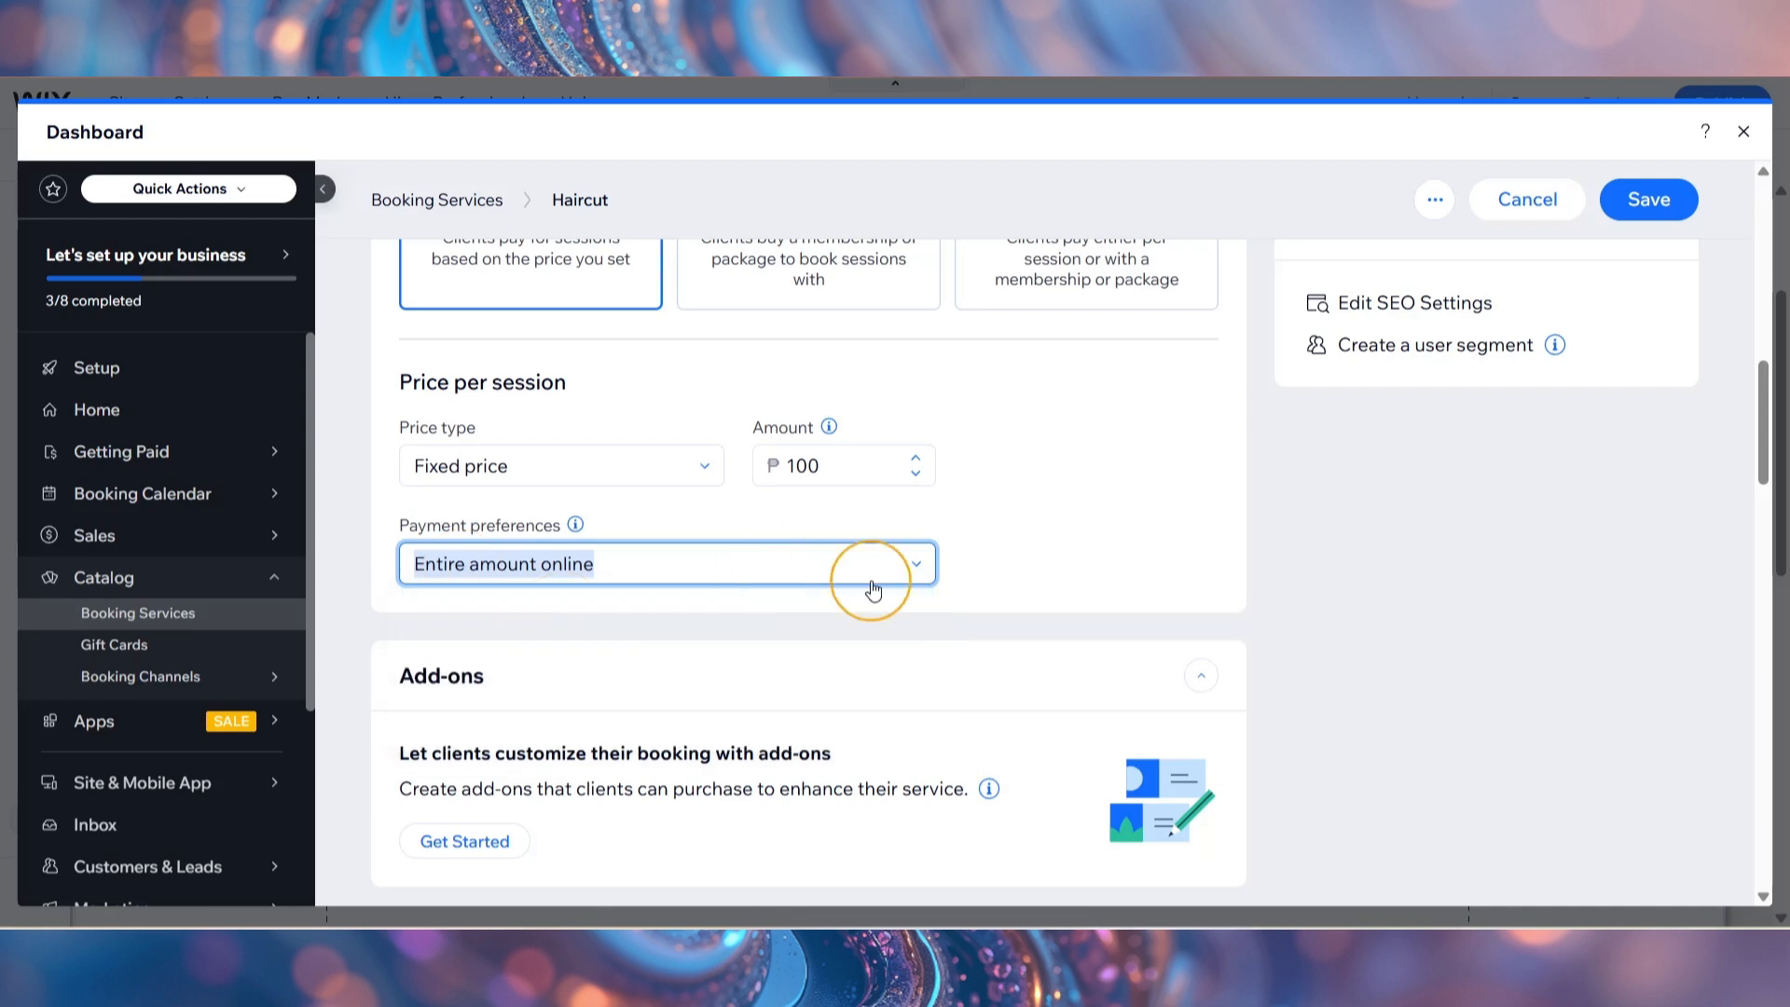
Review the Haircut service's add-ons and location settings, and try to open its Hudson location for editing
scroll(1191, 629, down, 3)
scroll(1191, 634, down, 2)
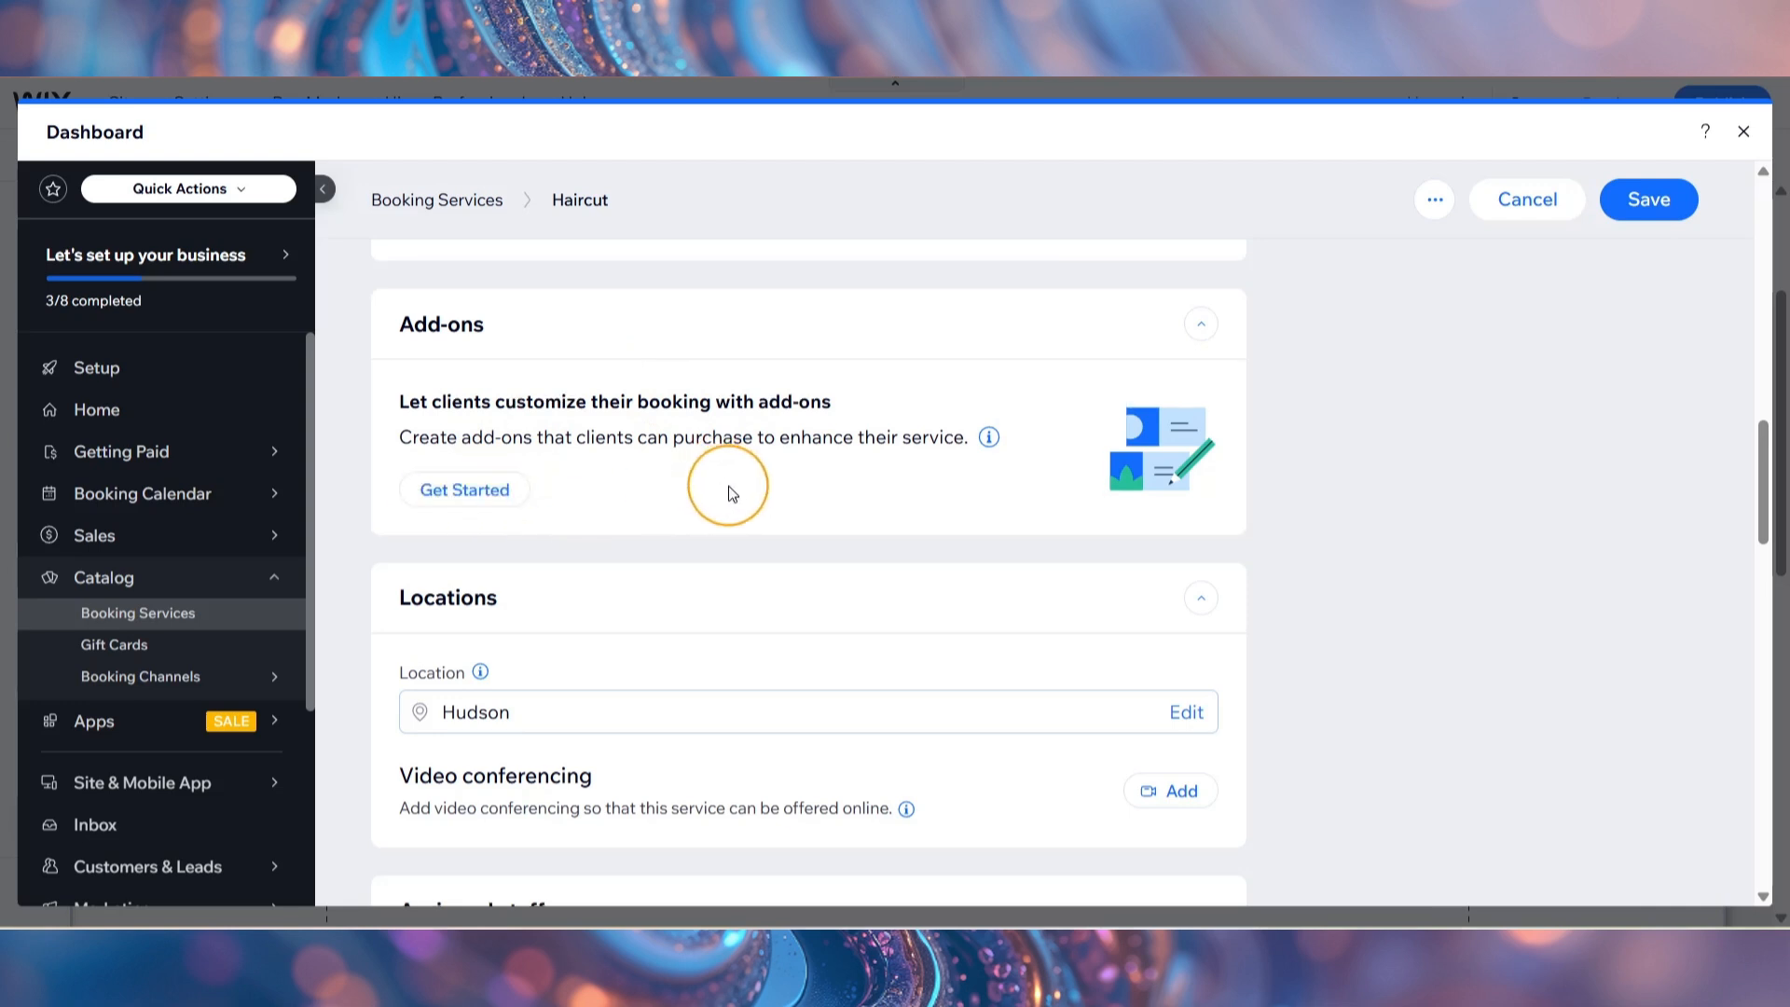
scroll(722, 489, down, 3)
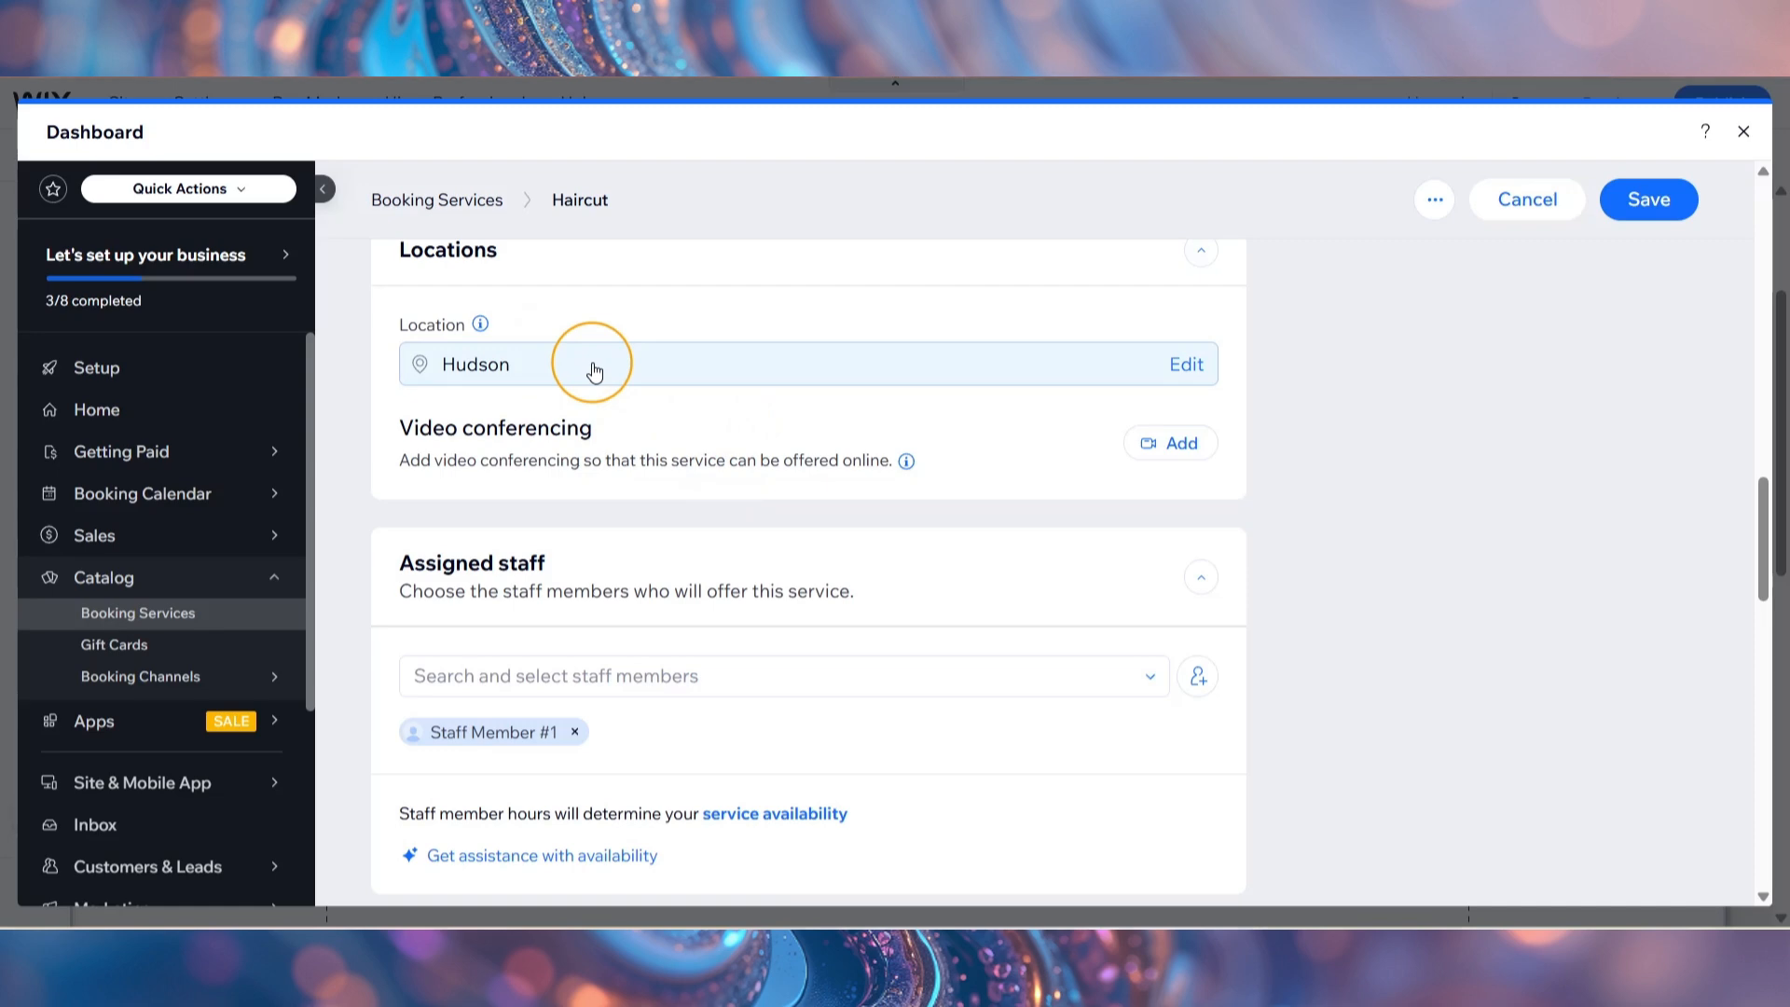
click(592, 362)
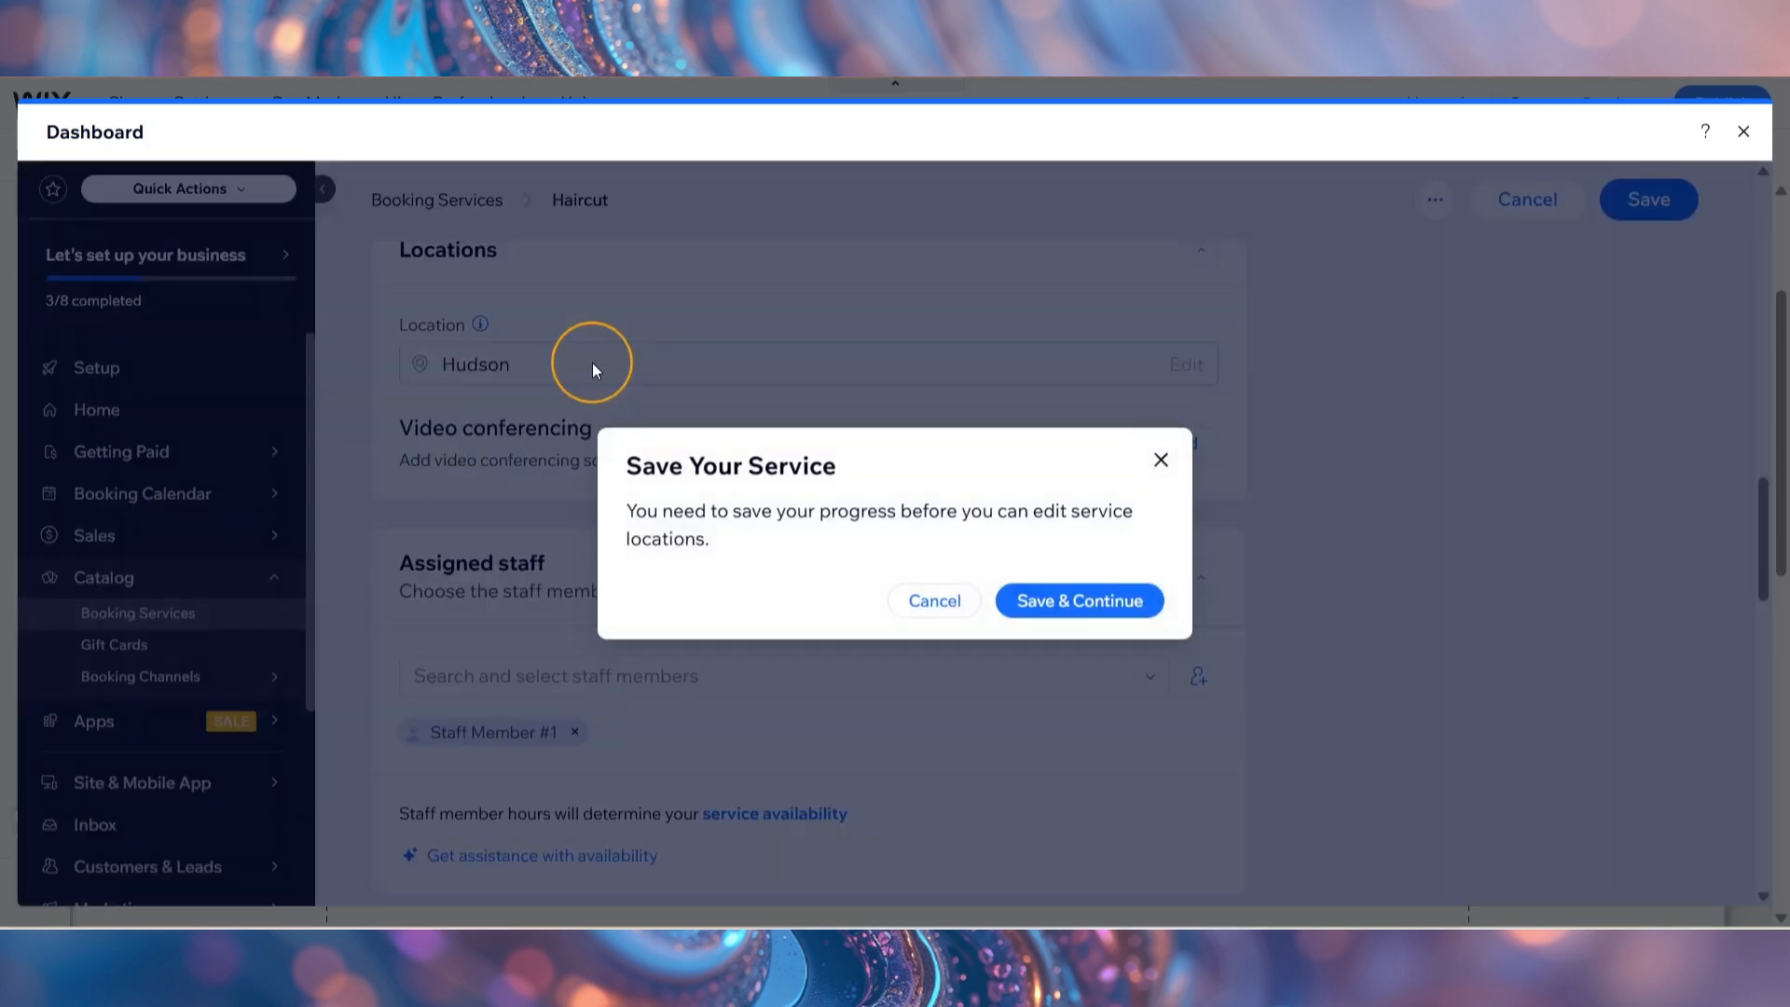
click(593, 362)
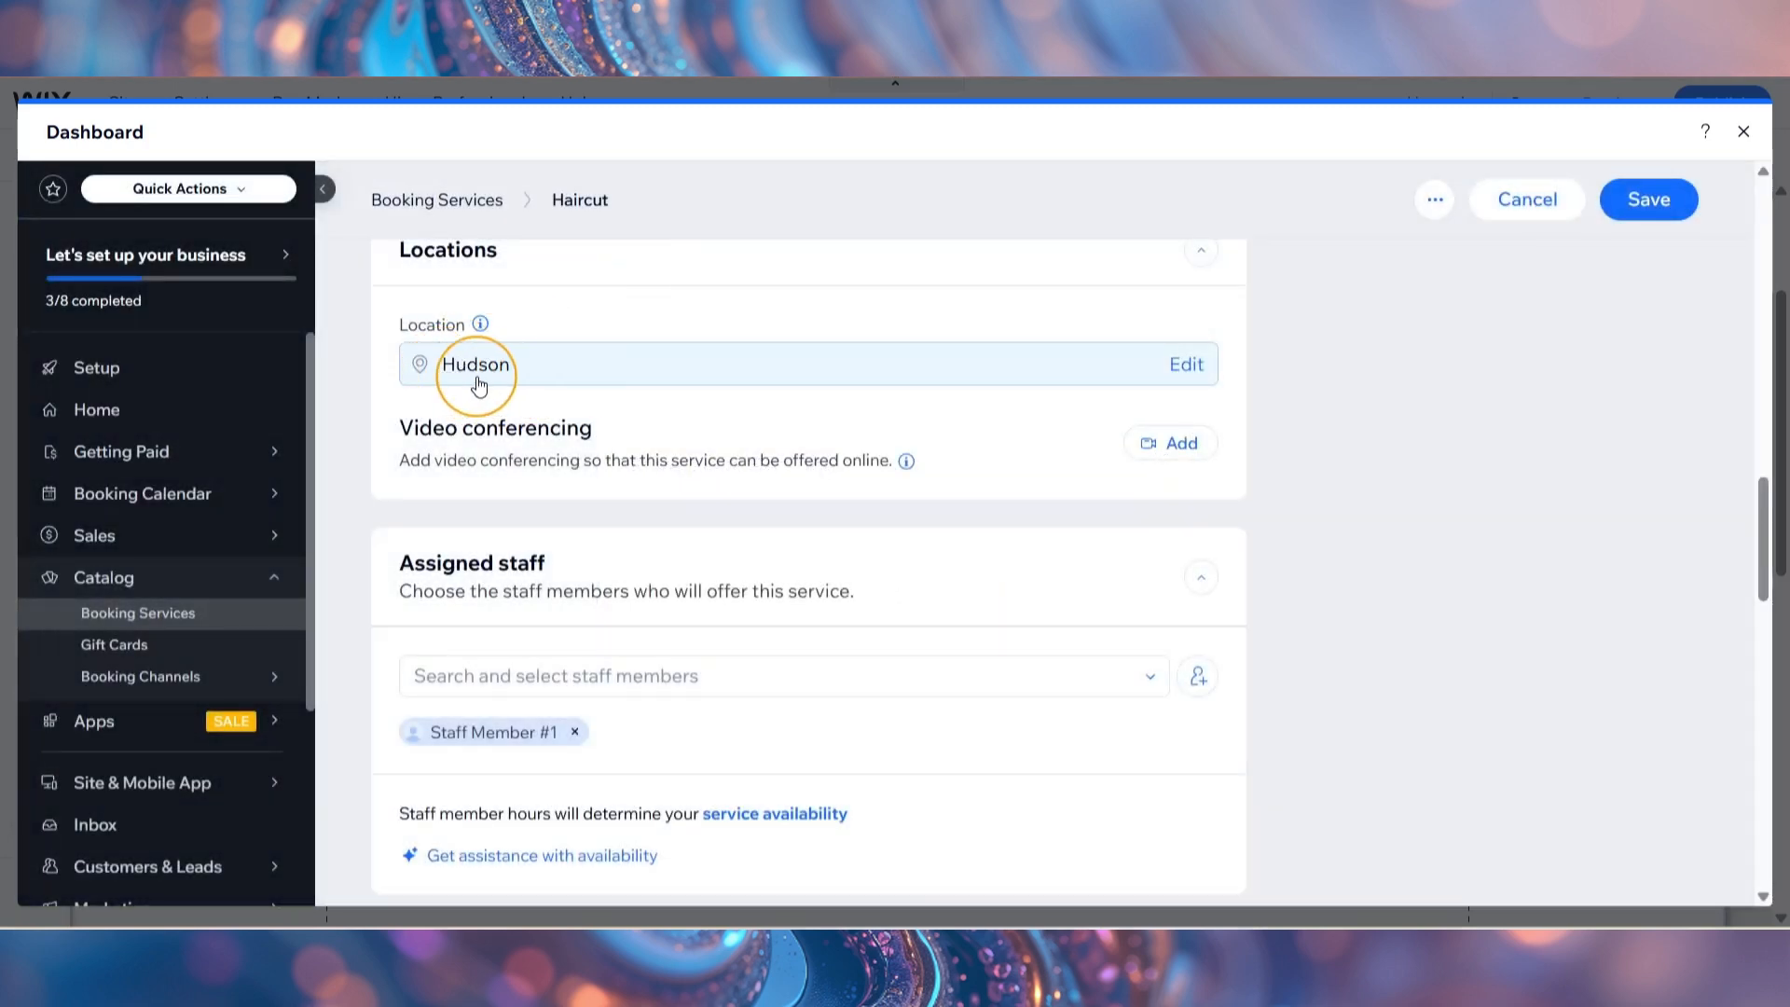
Assign all available staff members to the Haircut service
scroll(731, 445, down, 2)
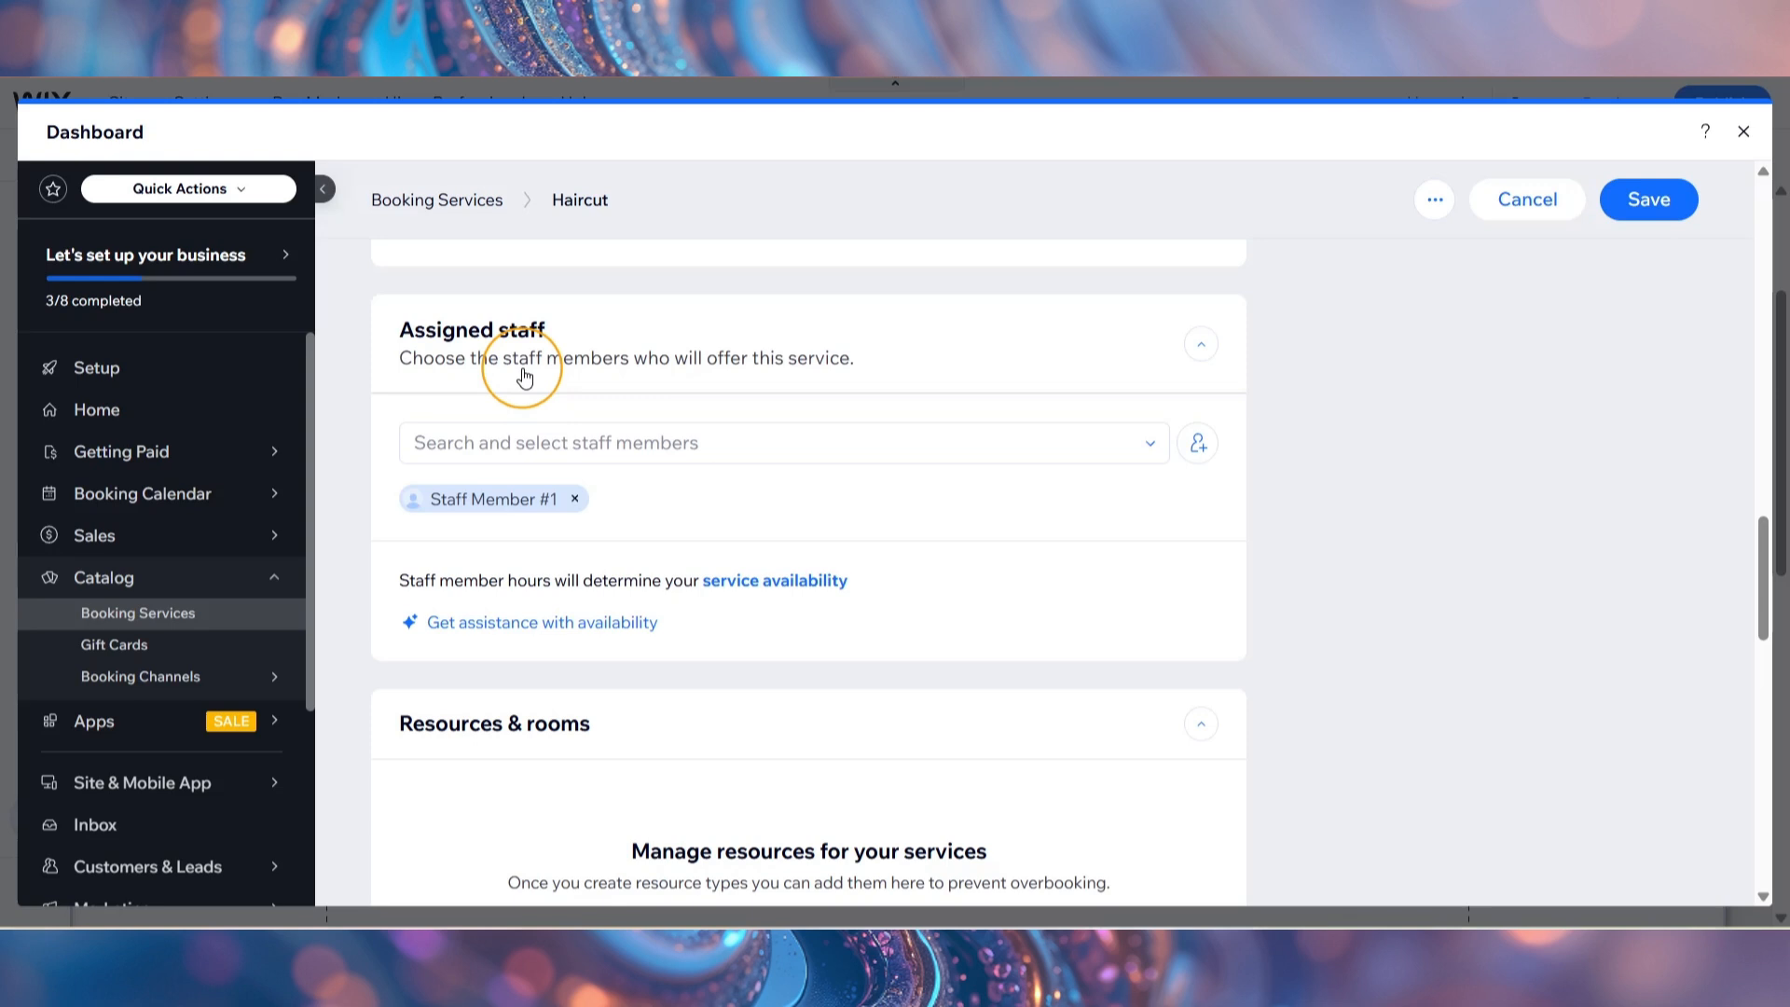
click(622, 445)
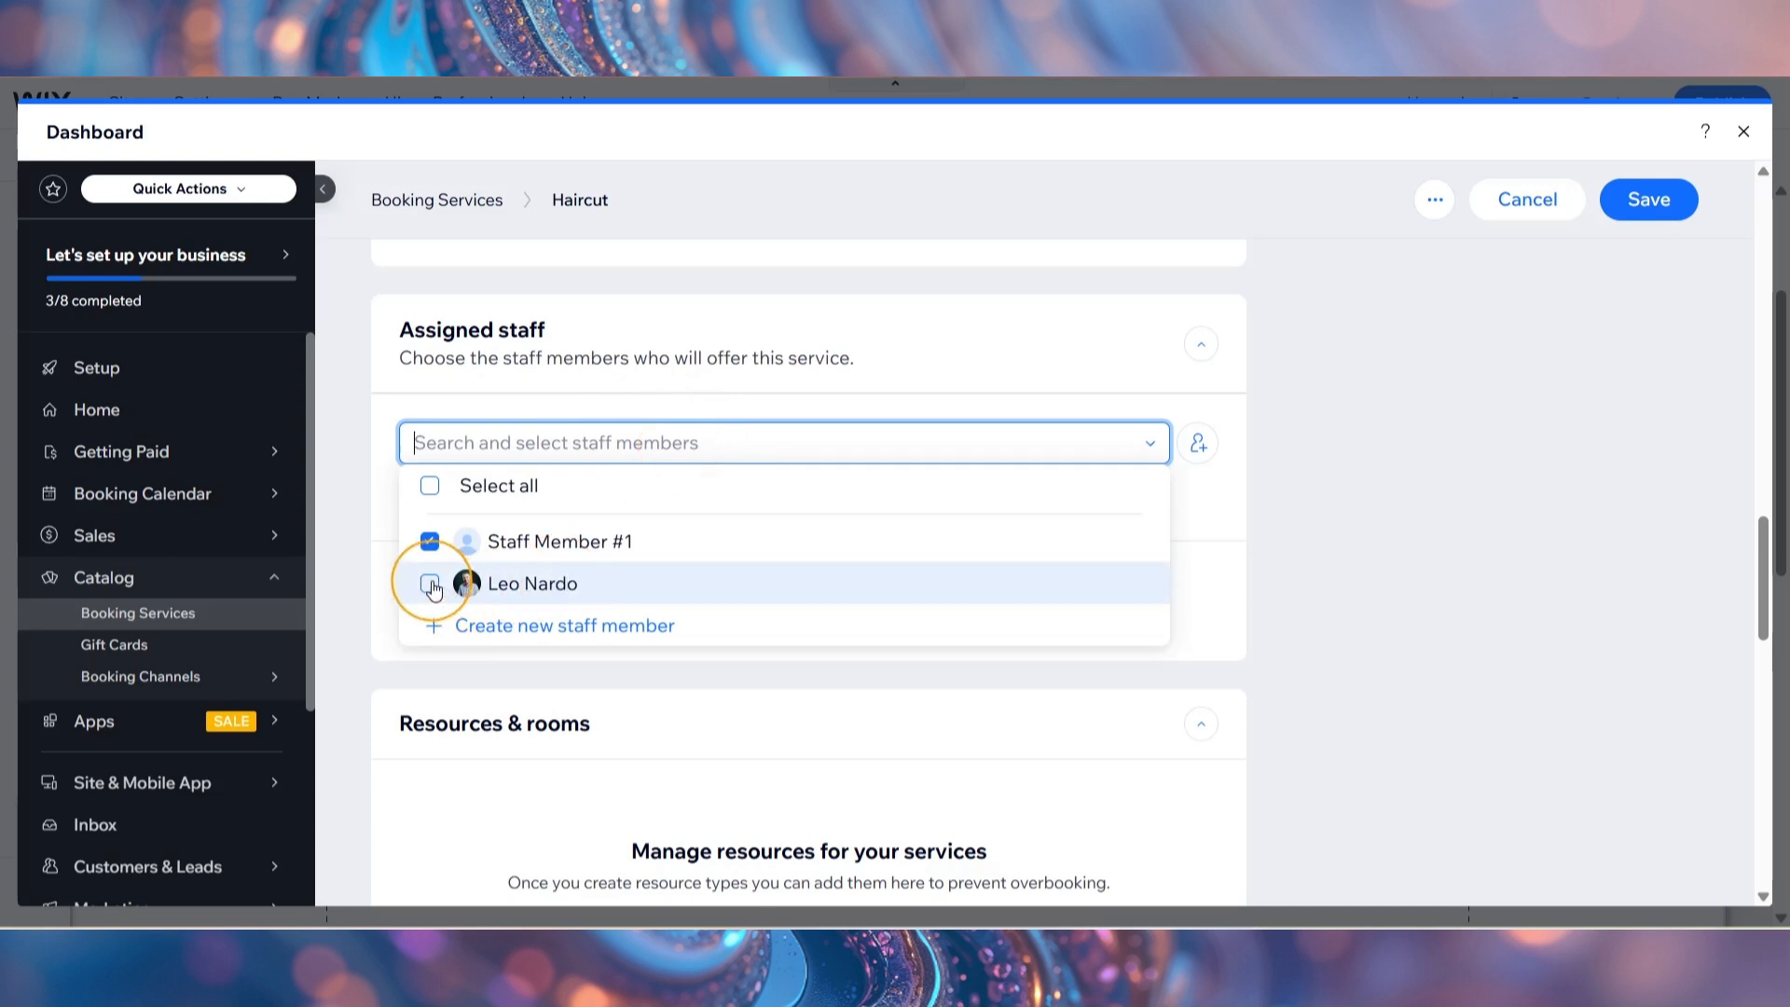
click(429, 487)
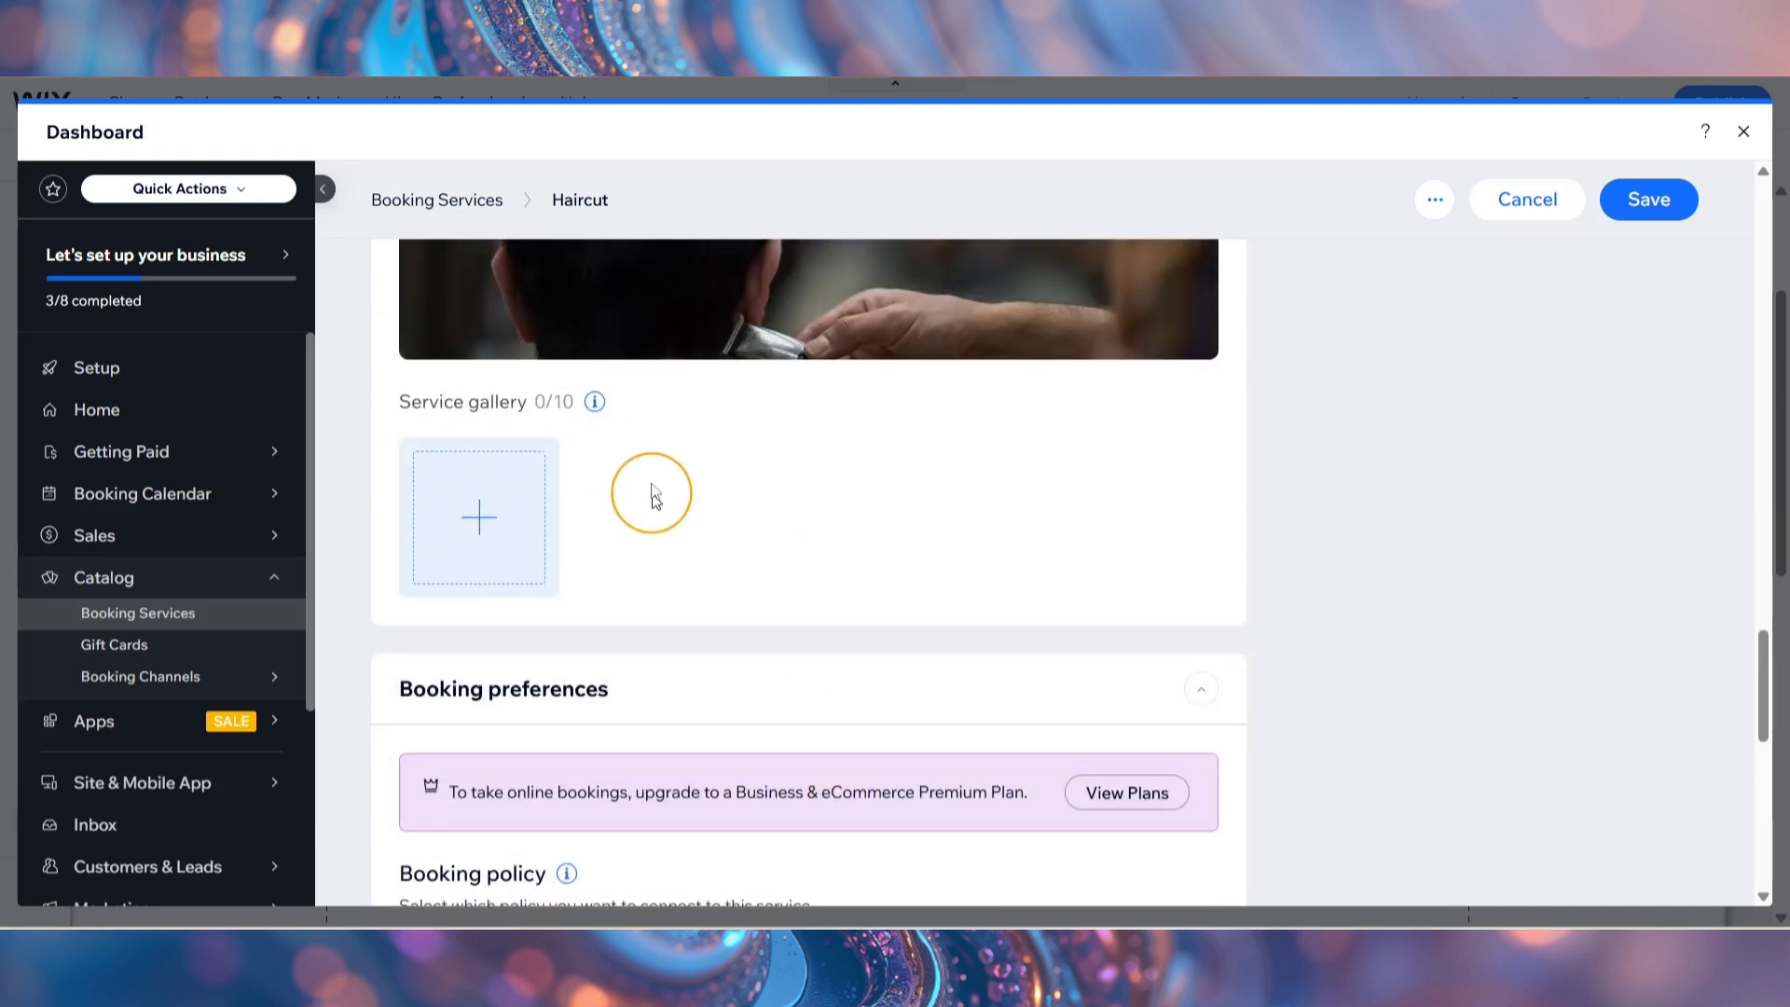
Open the default booking policy for editing and paste the sample Hudson Barber Shop booking policy as its description
scroll(1221, 680, down, 3)
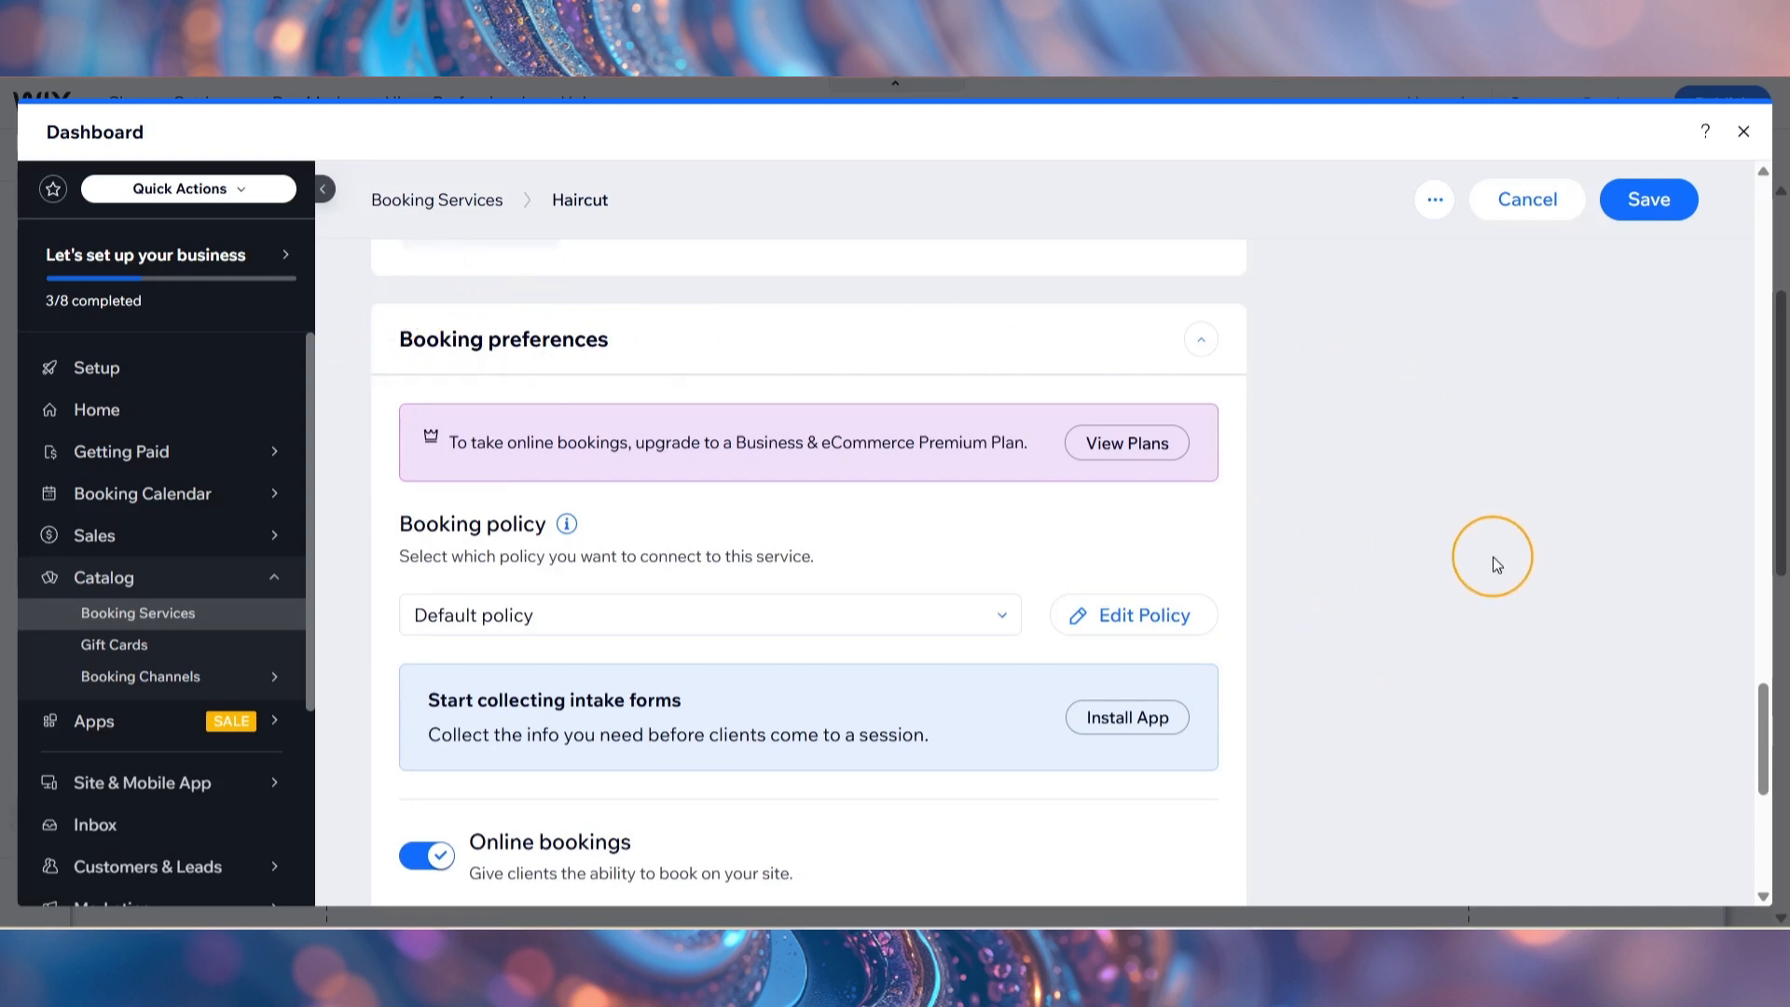
scroll(1492, 557, down, 1)
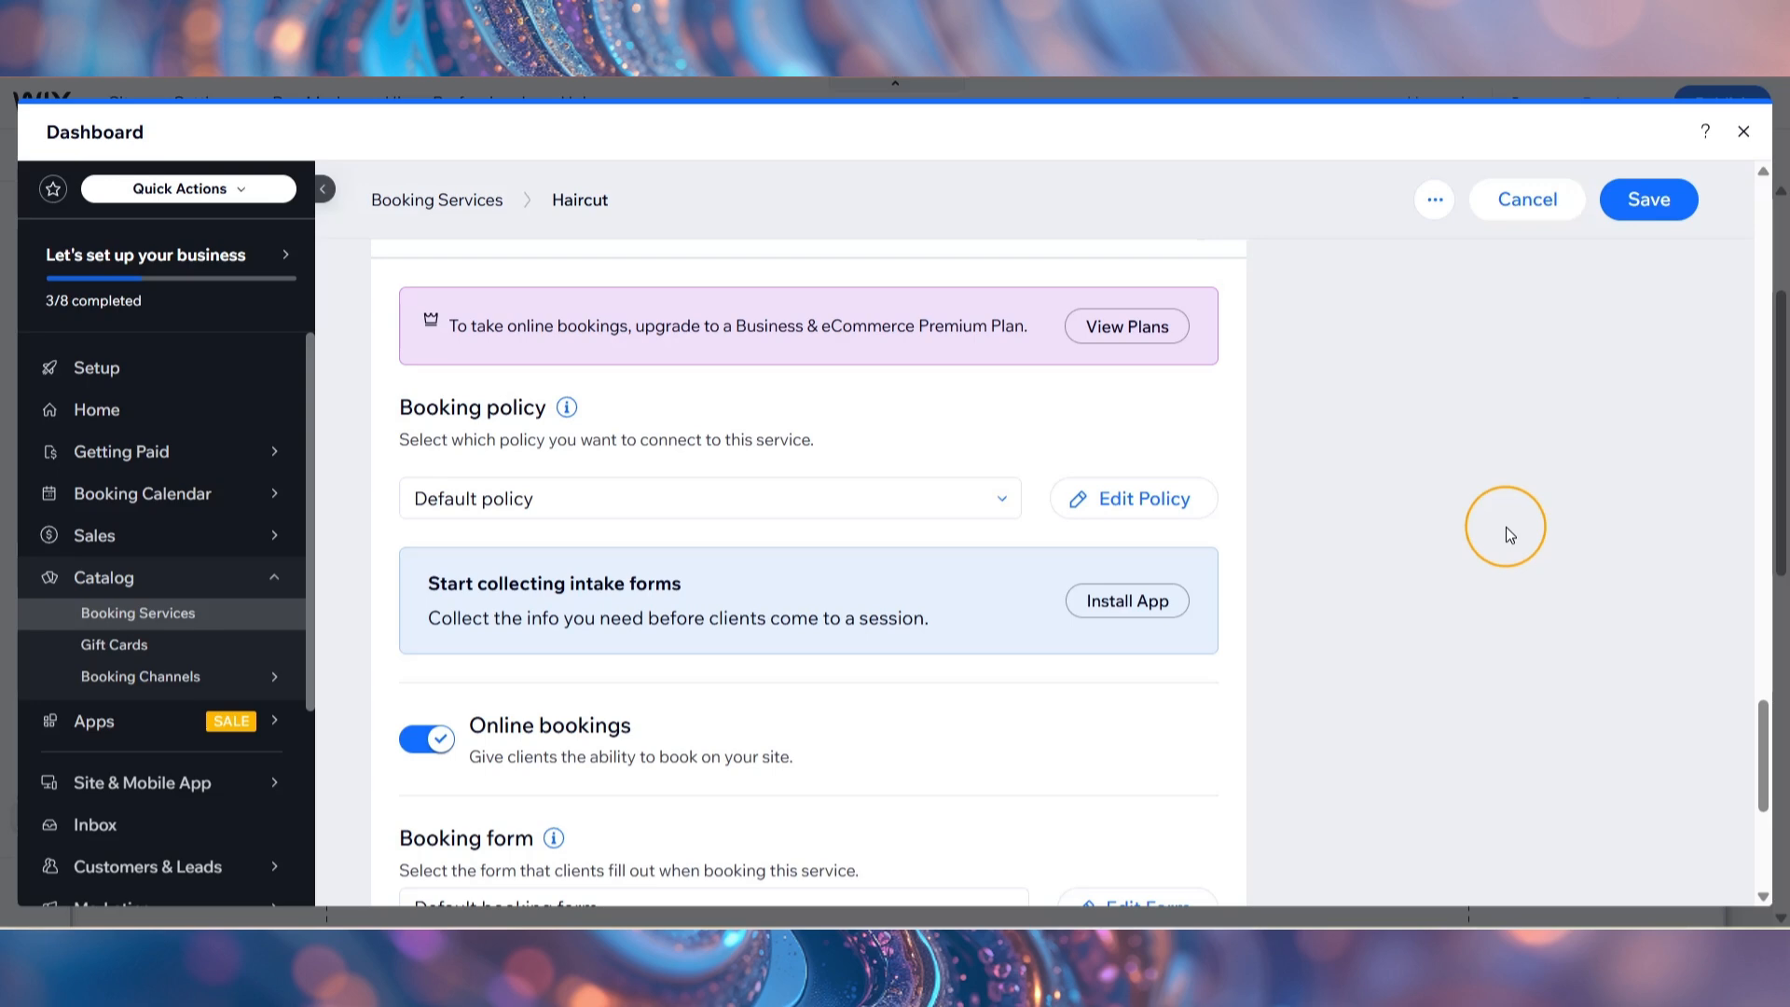
click(1161, 504)
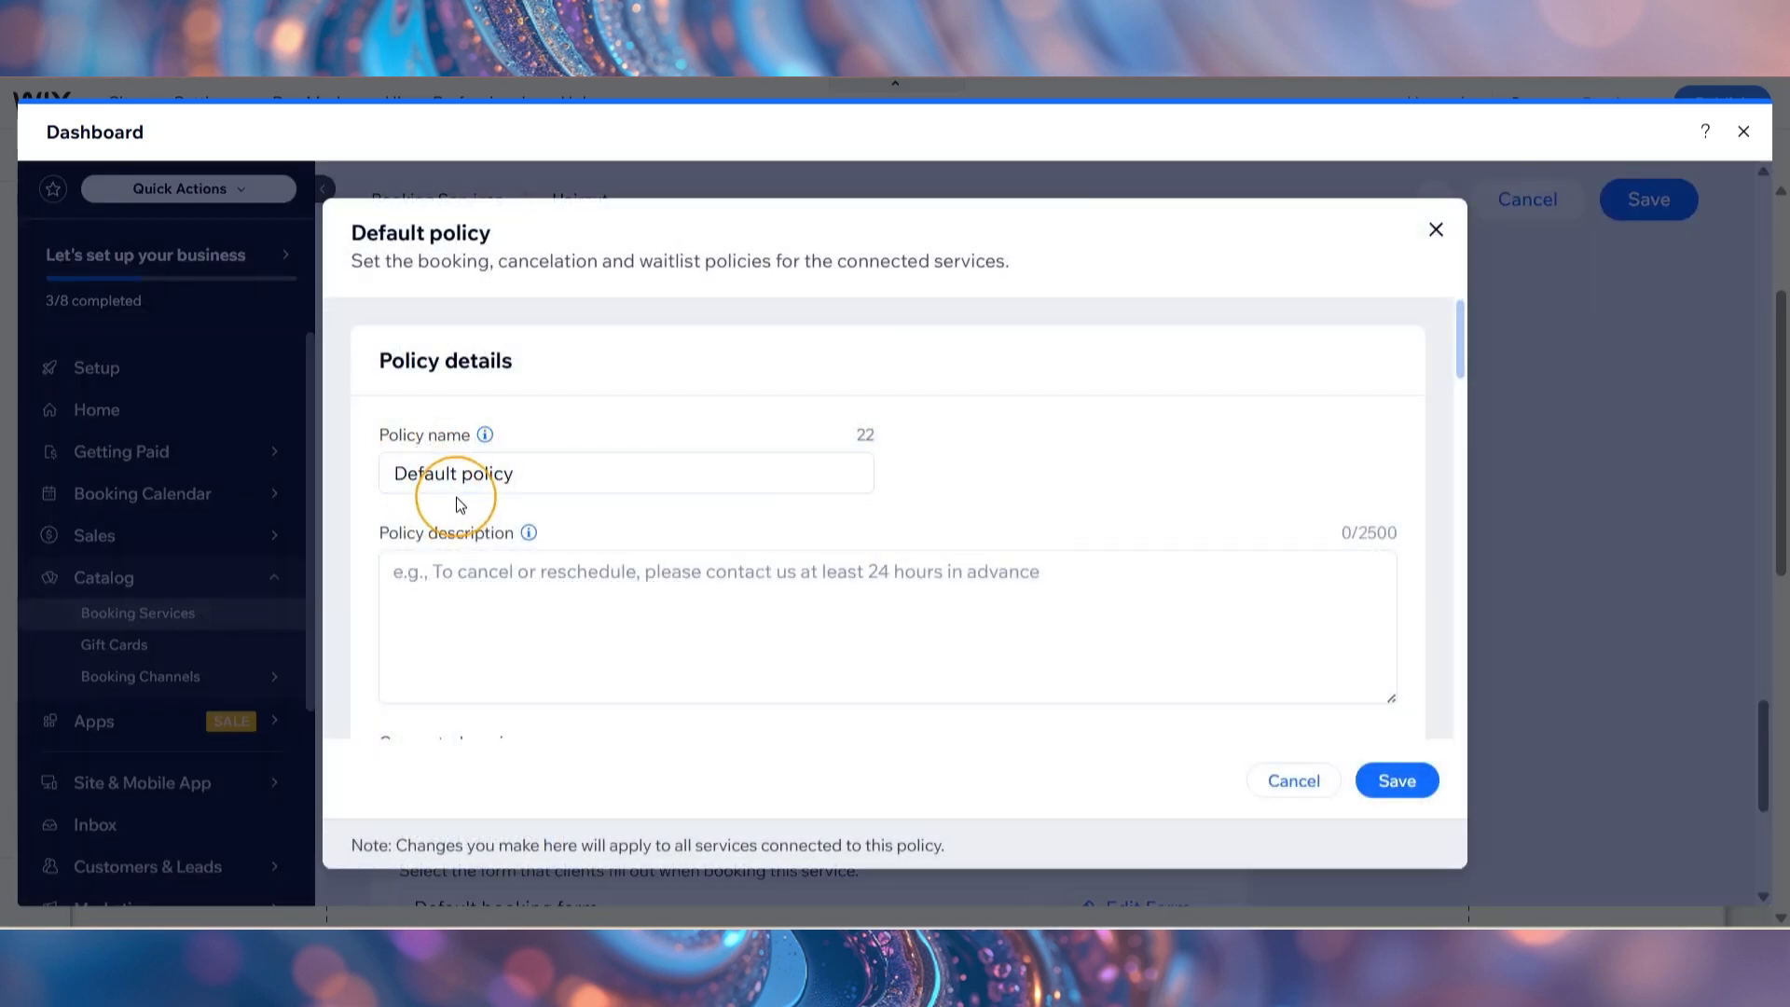
triple_click(467, 475)
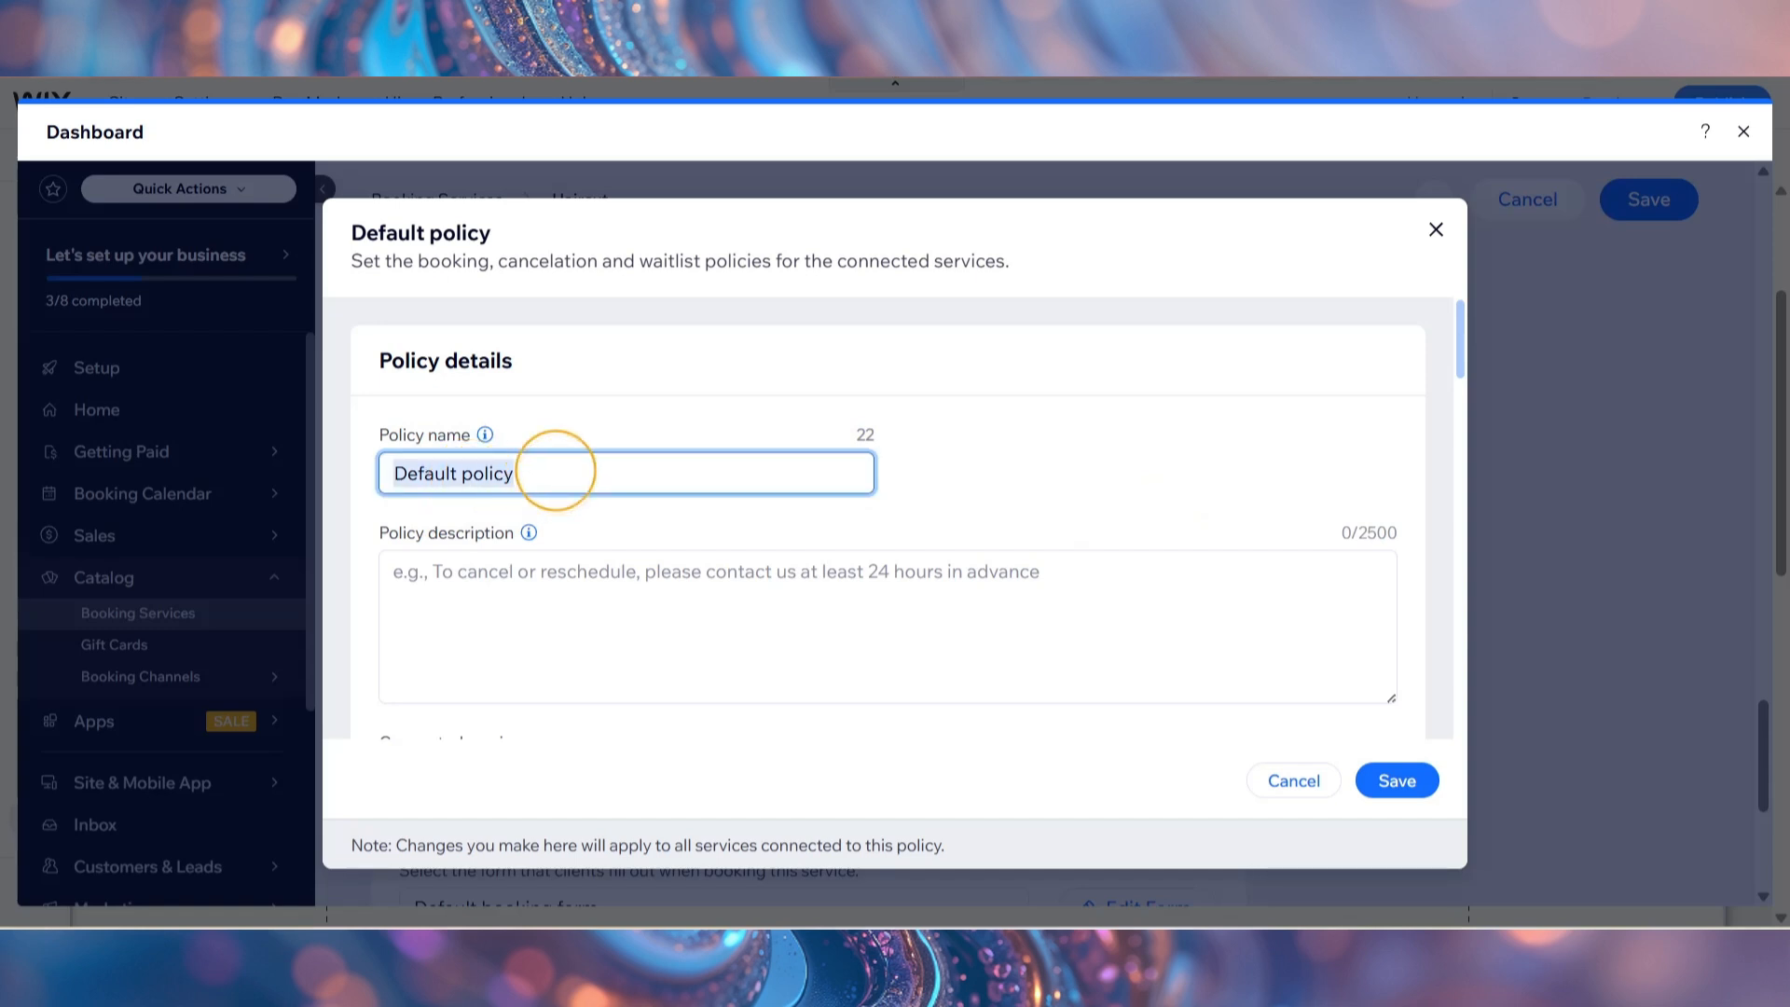
click(503, 589)
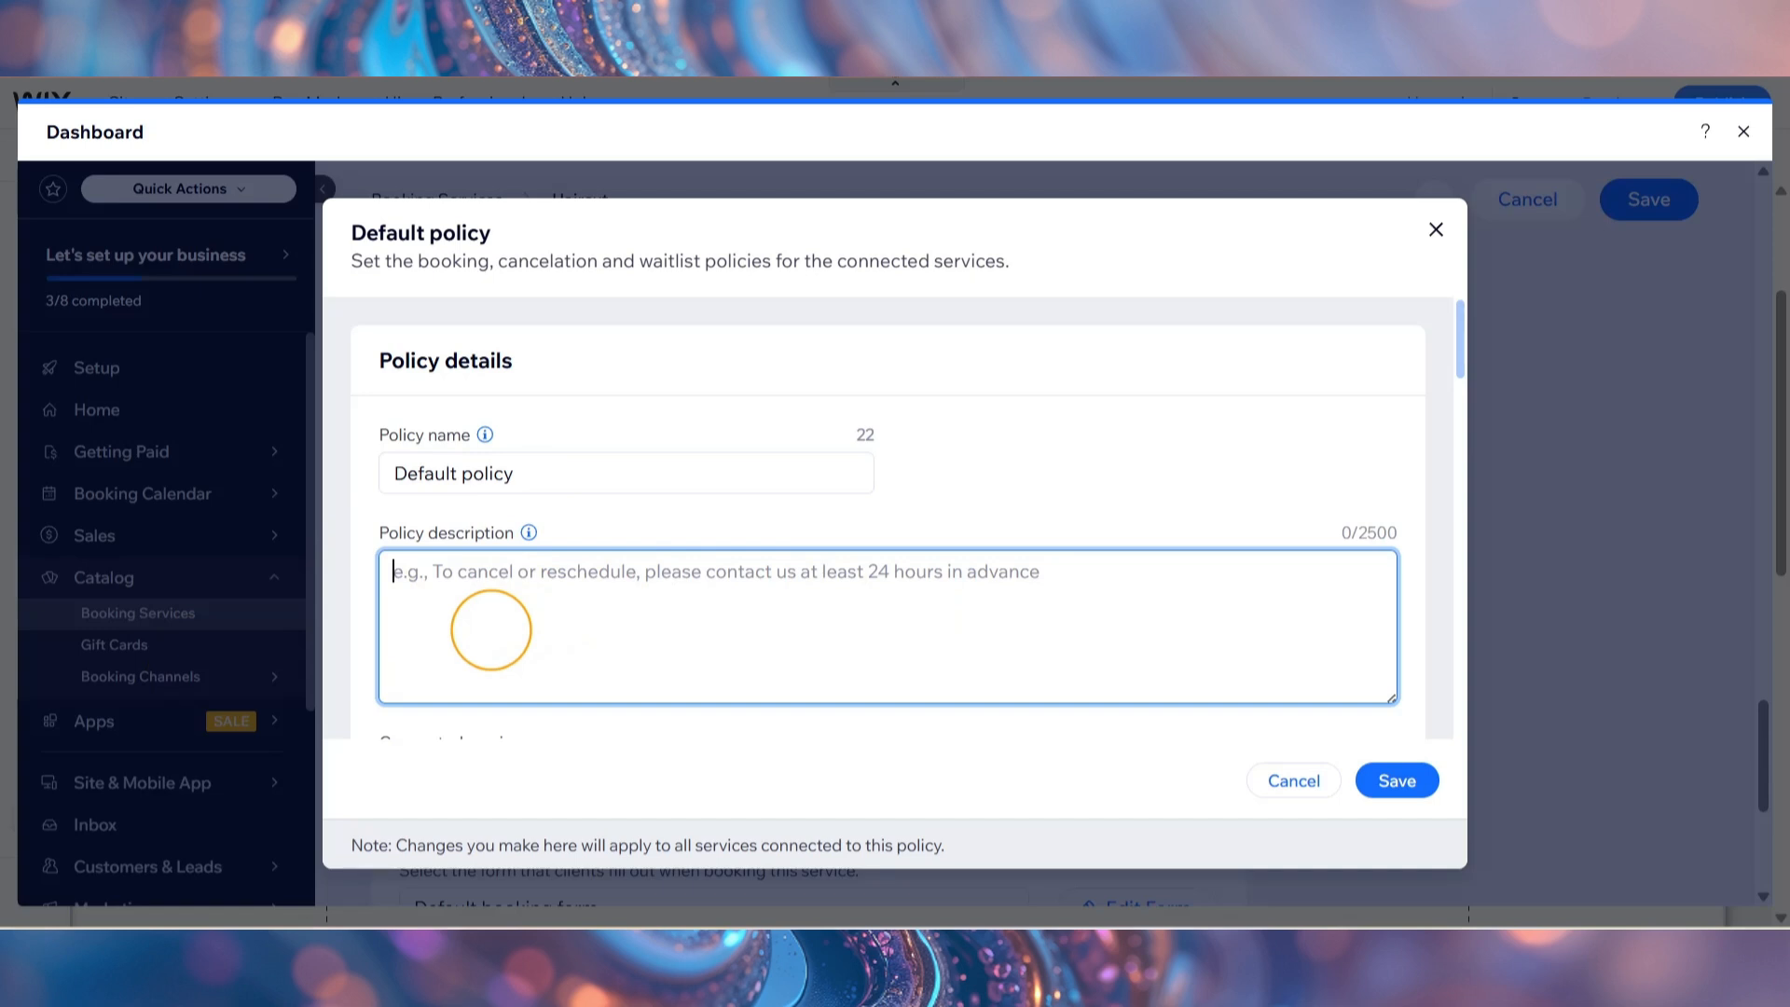
key(ctrl+v)
scroll(491, 630, up, 5)
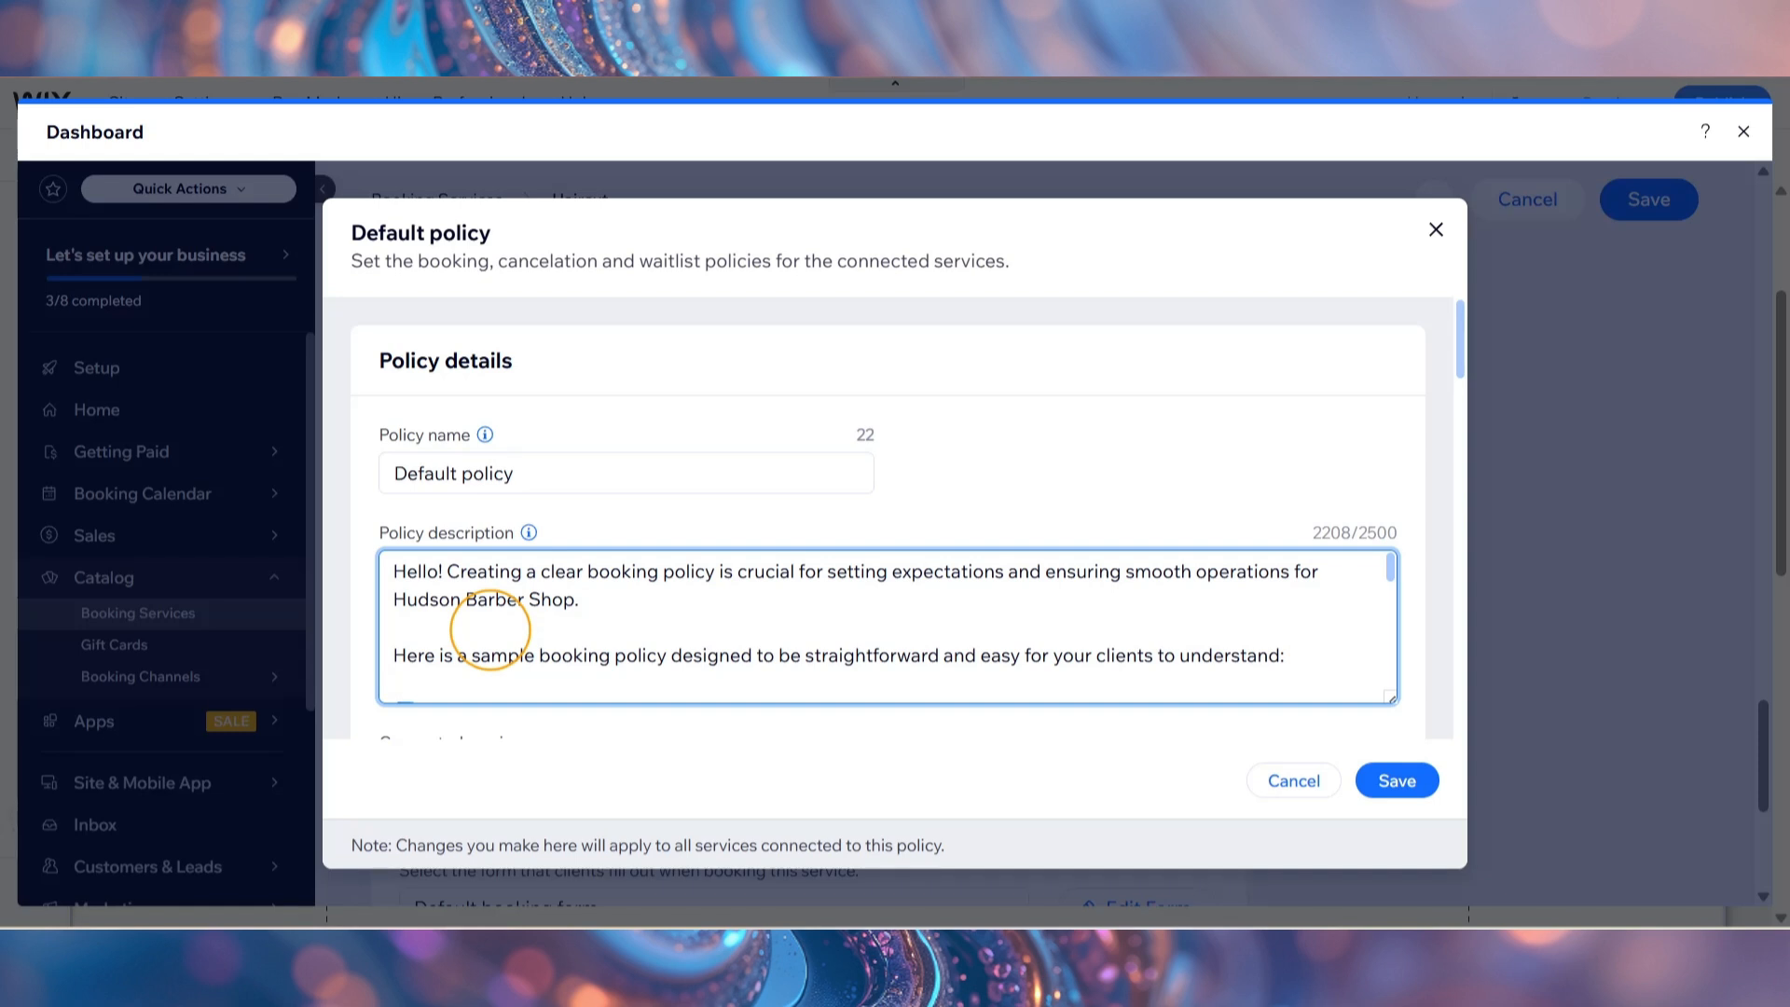
Let clients cancel and reschedule their own bookings online up to 12 hours before the start time
scroll(1179, 512, down, 5)
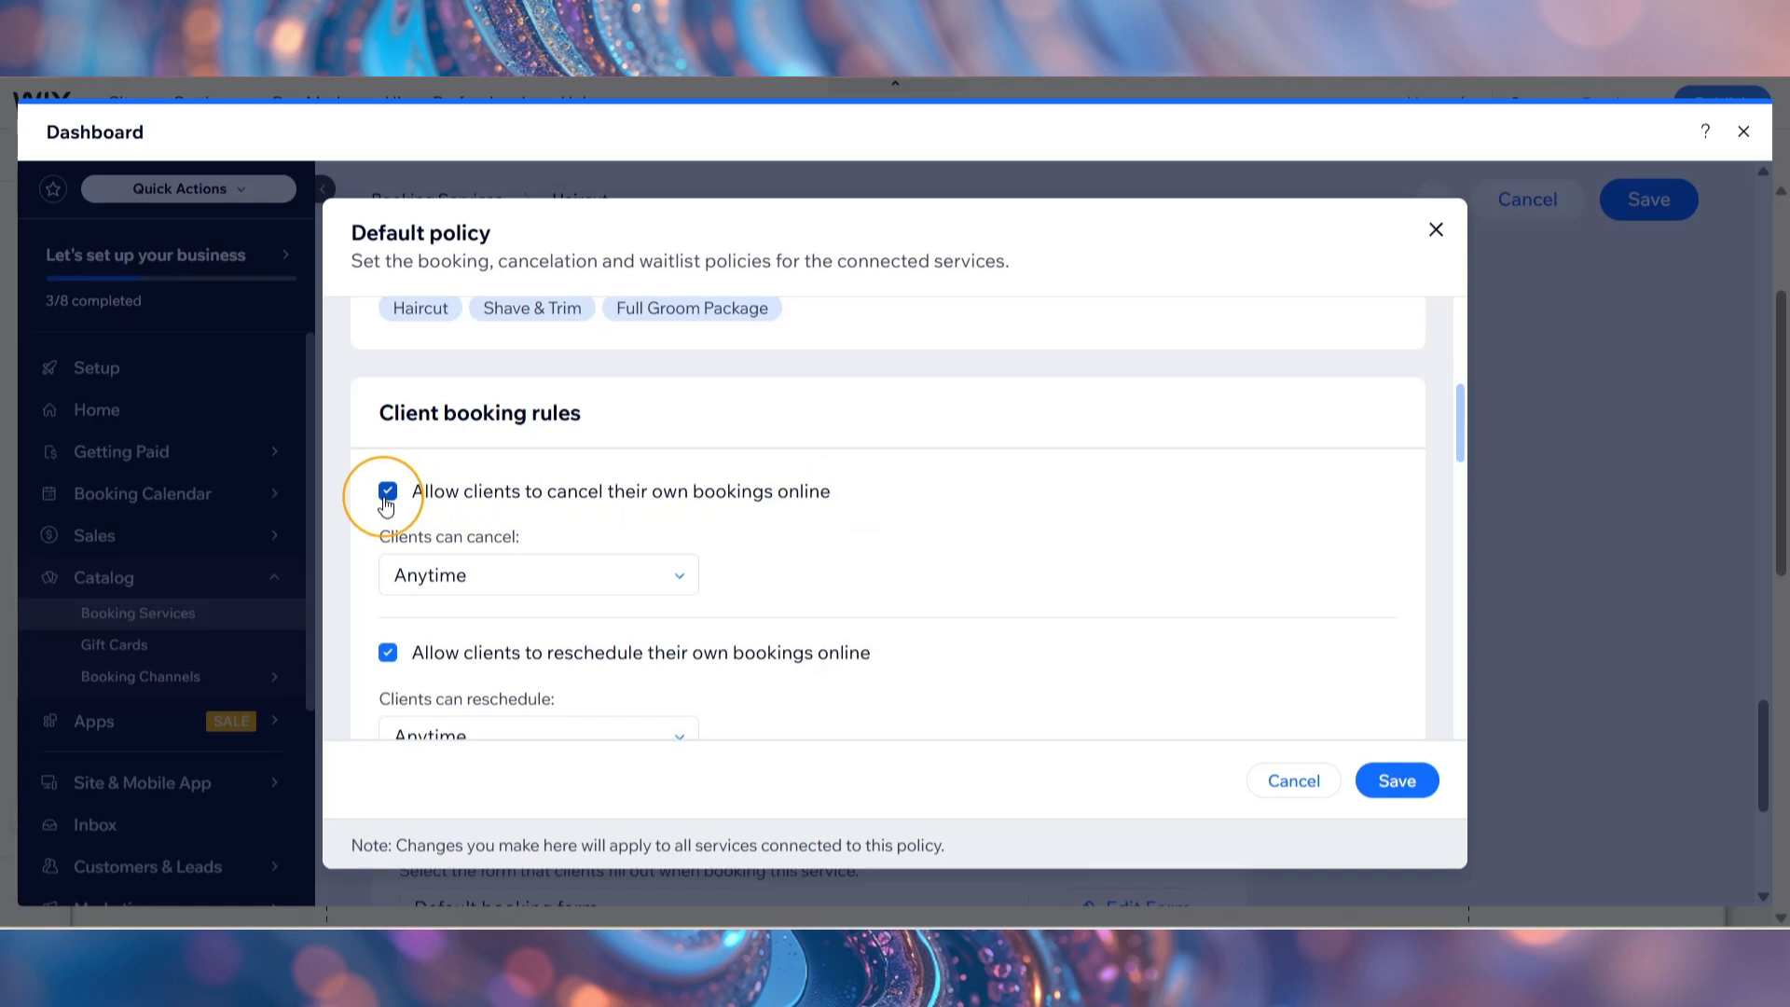
click(430, 578)
scroll(578, 504, down, 1)
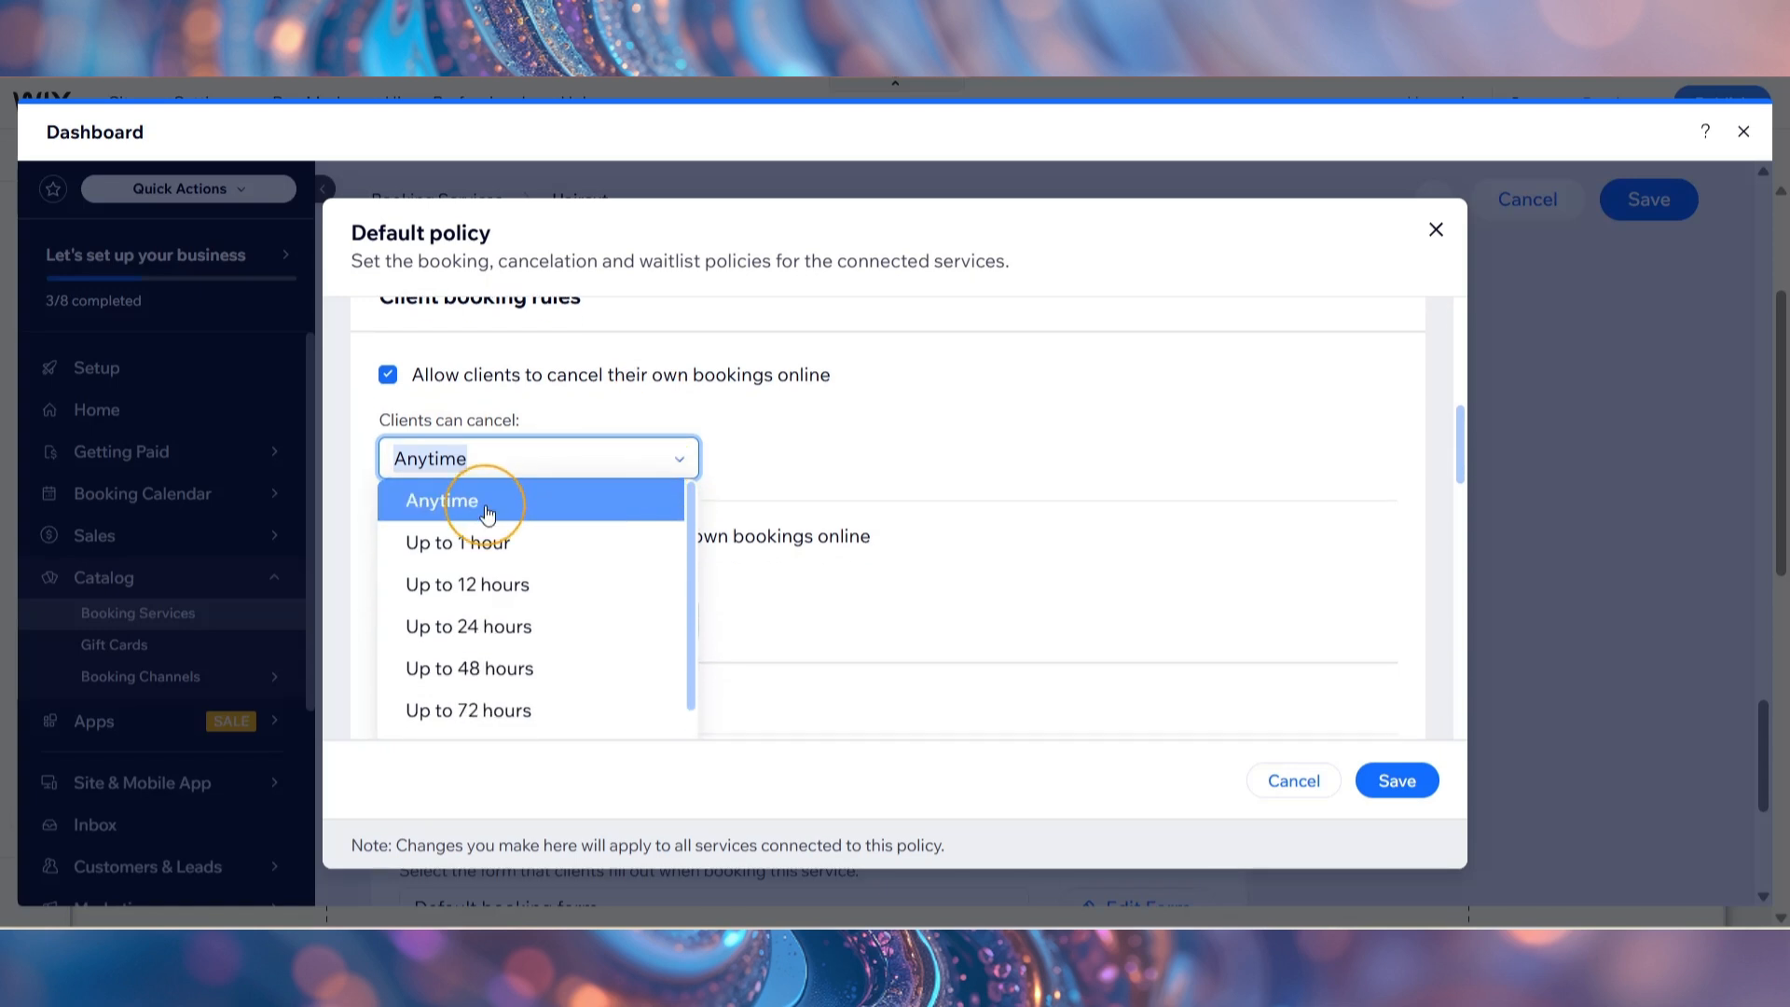
click(537, 587)
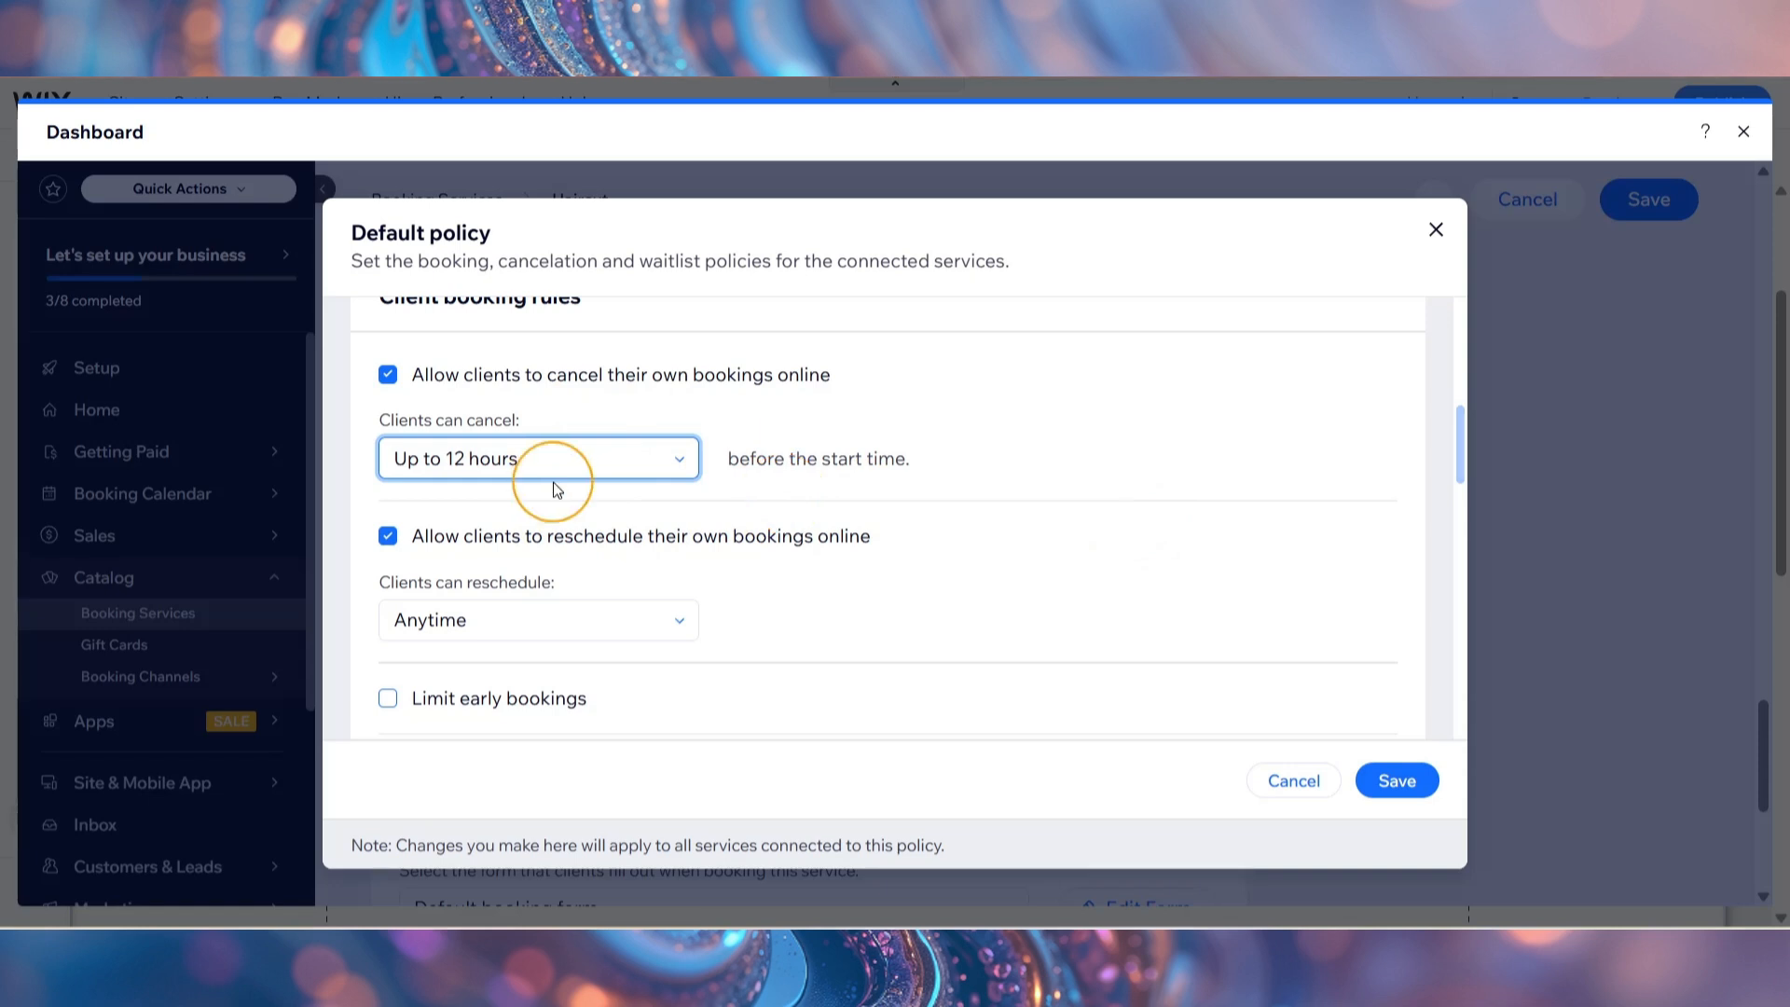
scroll(825, 550, down, 1)
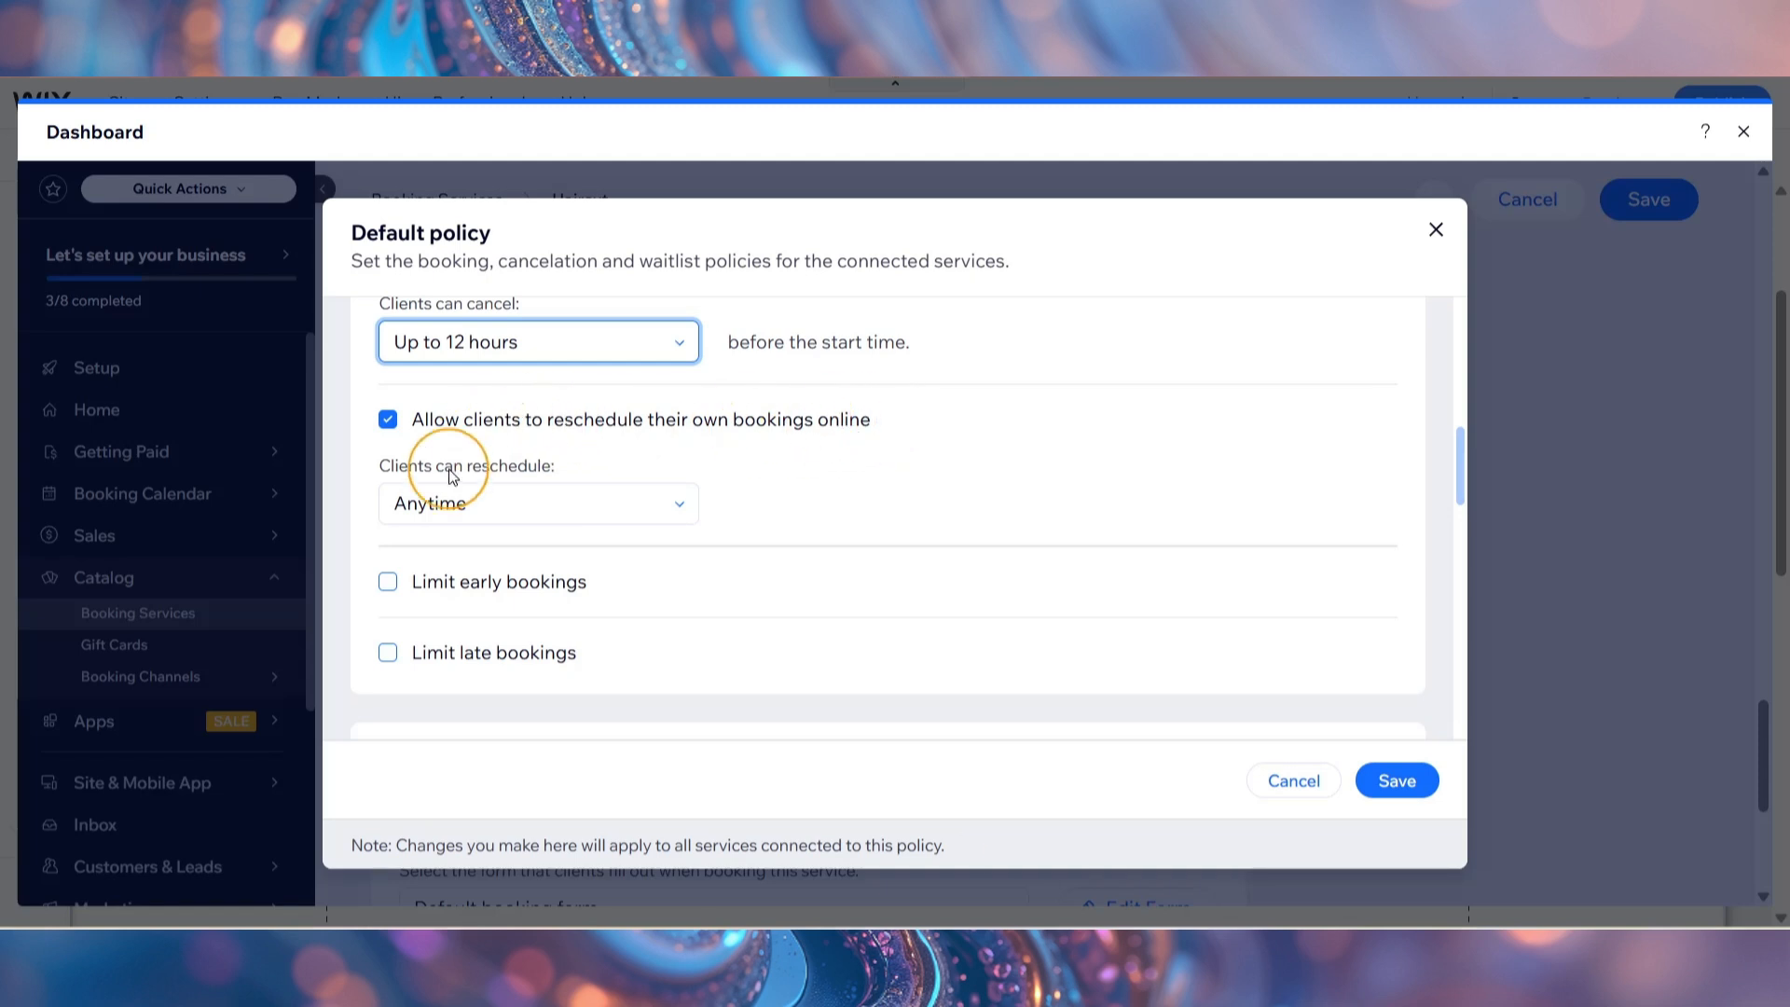
click(460, 504)
click(455, 629)
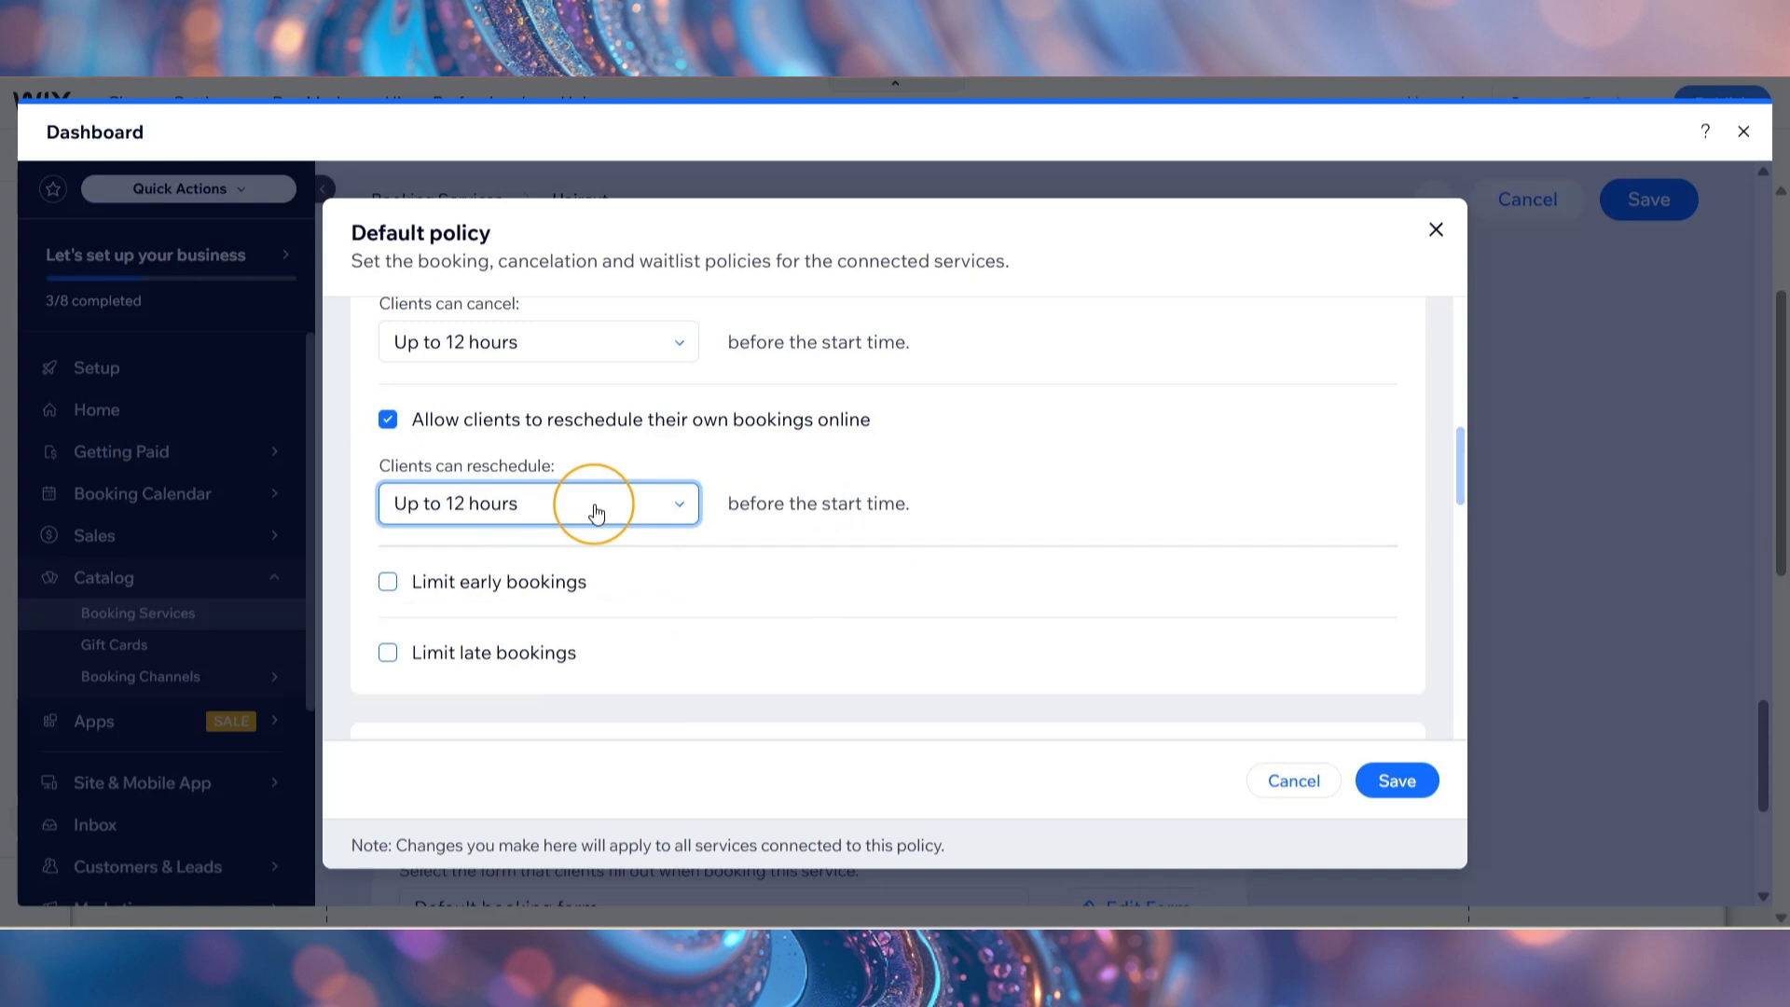
Limit early bookings to 1 week before the start time and late bookings to a custom limit of 1 day
scroll(597, 512, down, 1)
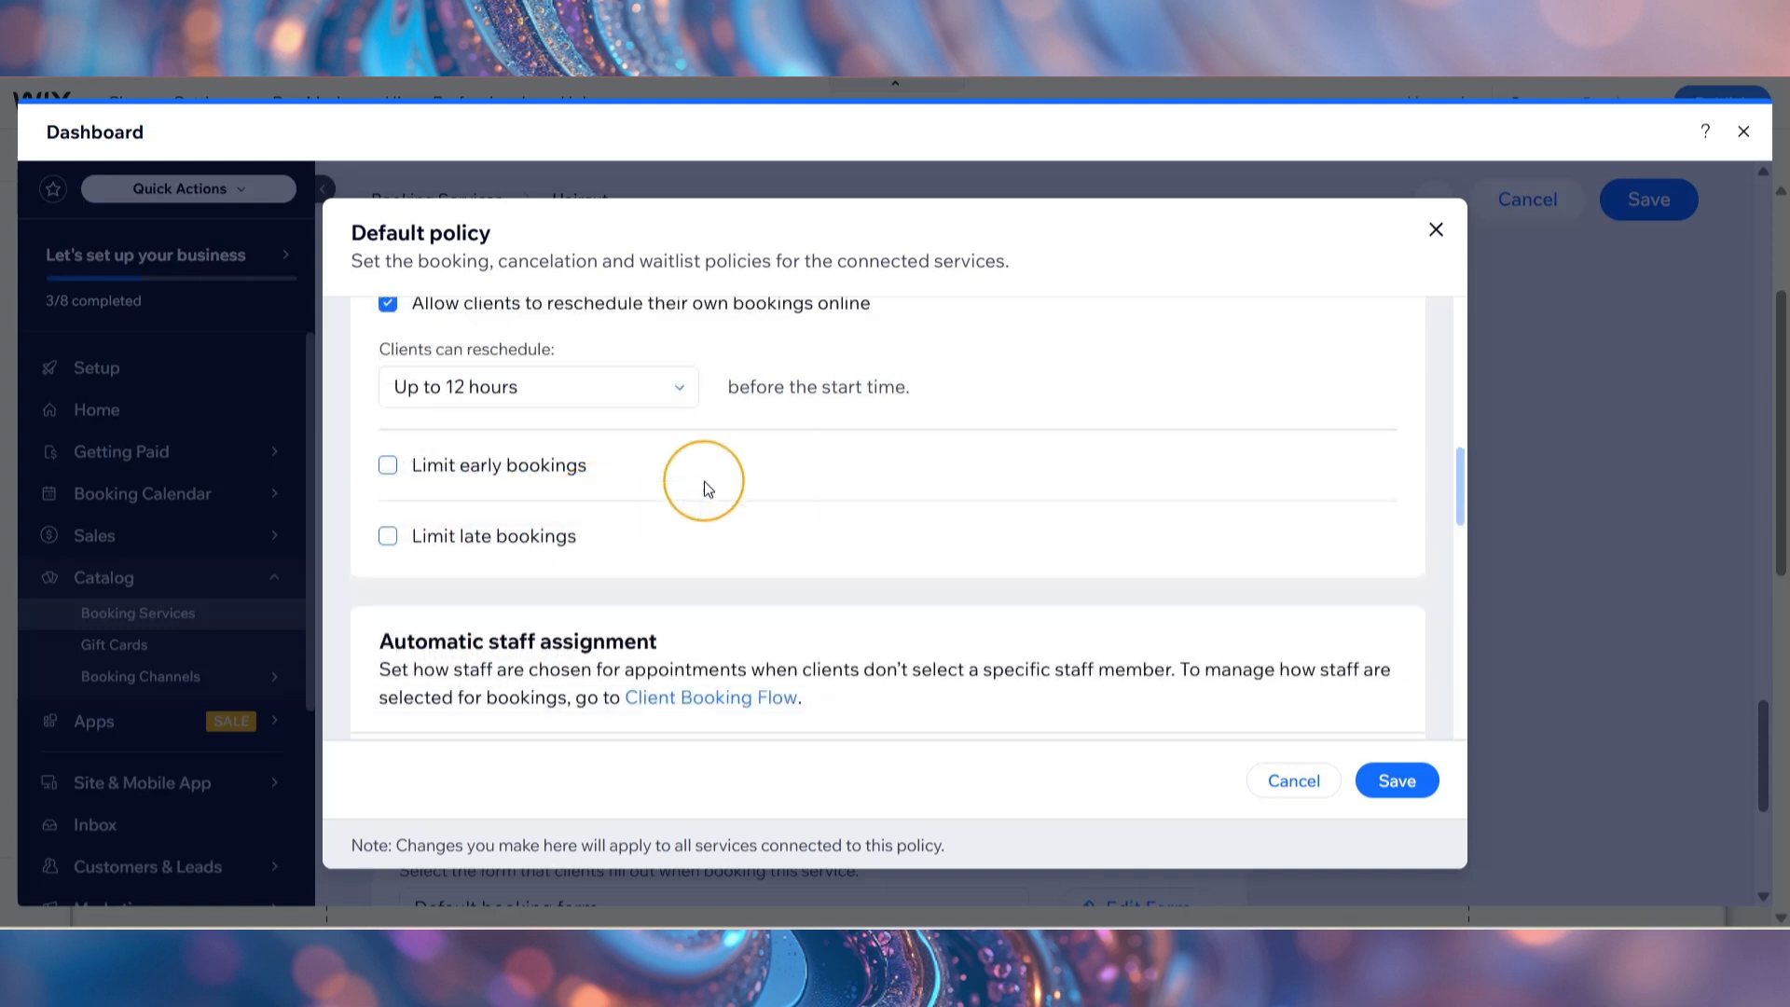
click(387, 466)
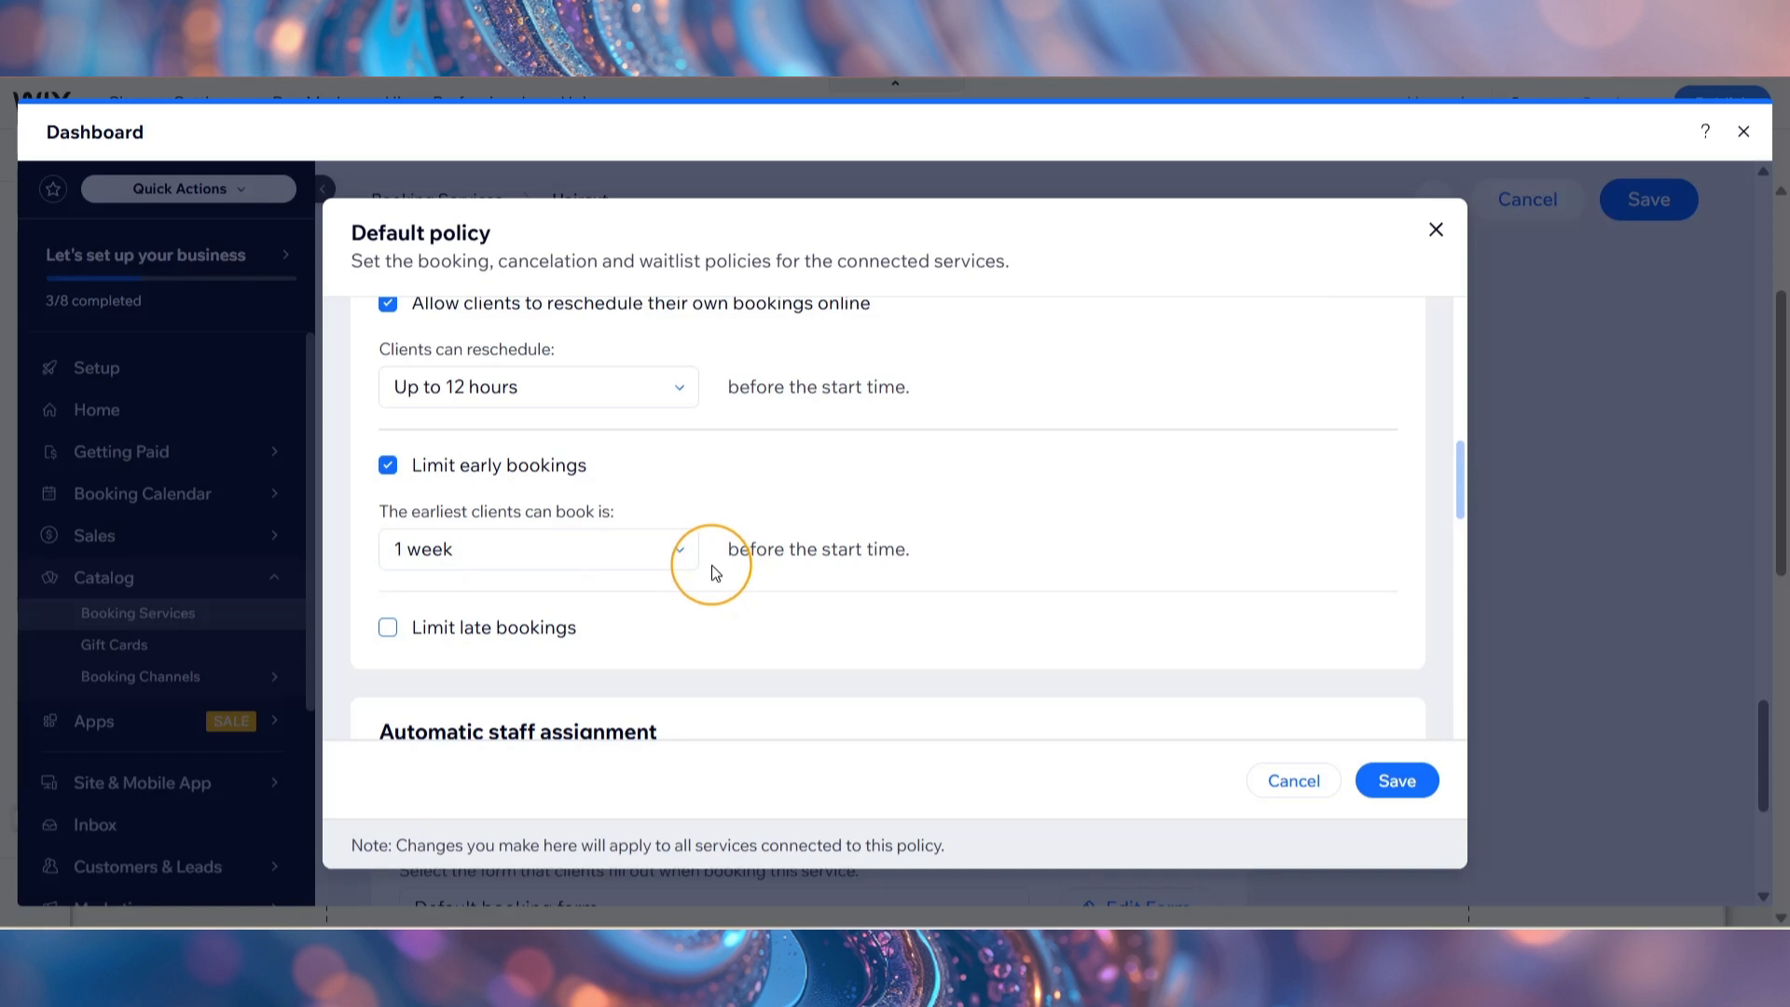
scroll(712, 565, down, 1)
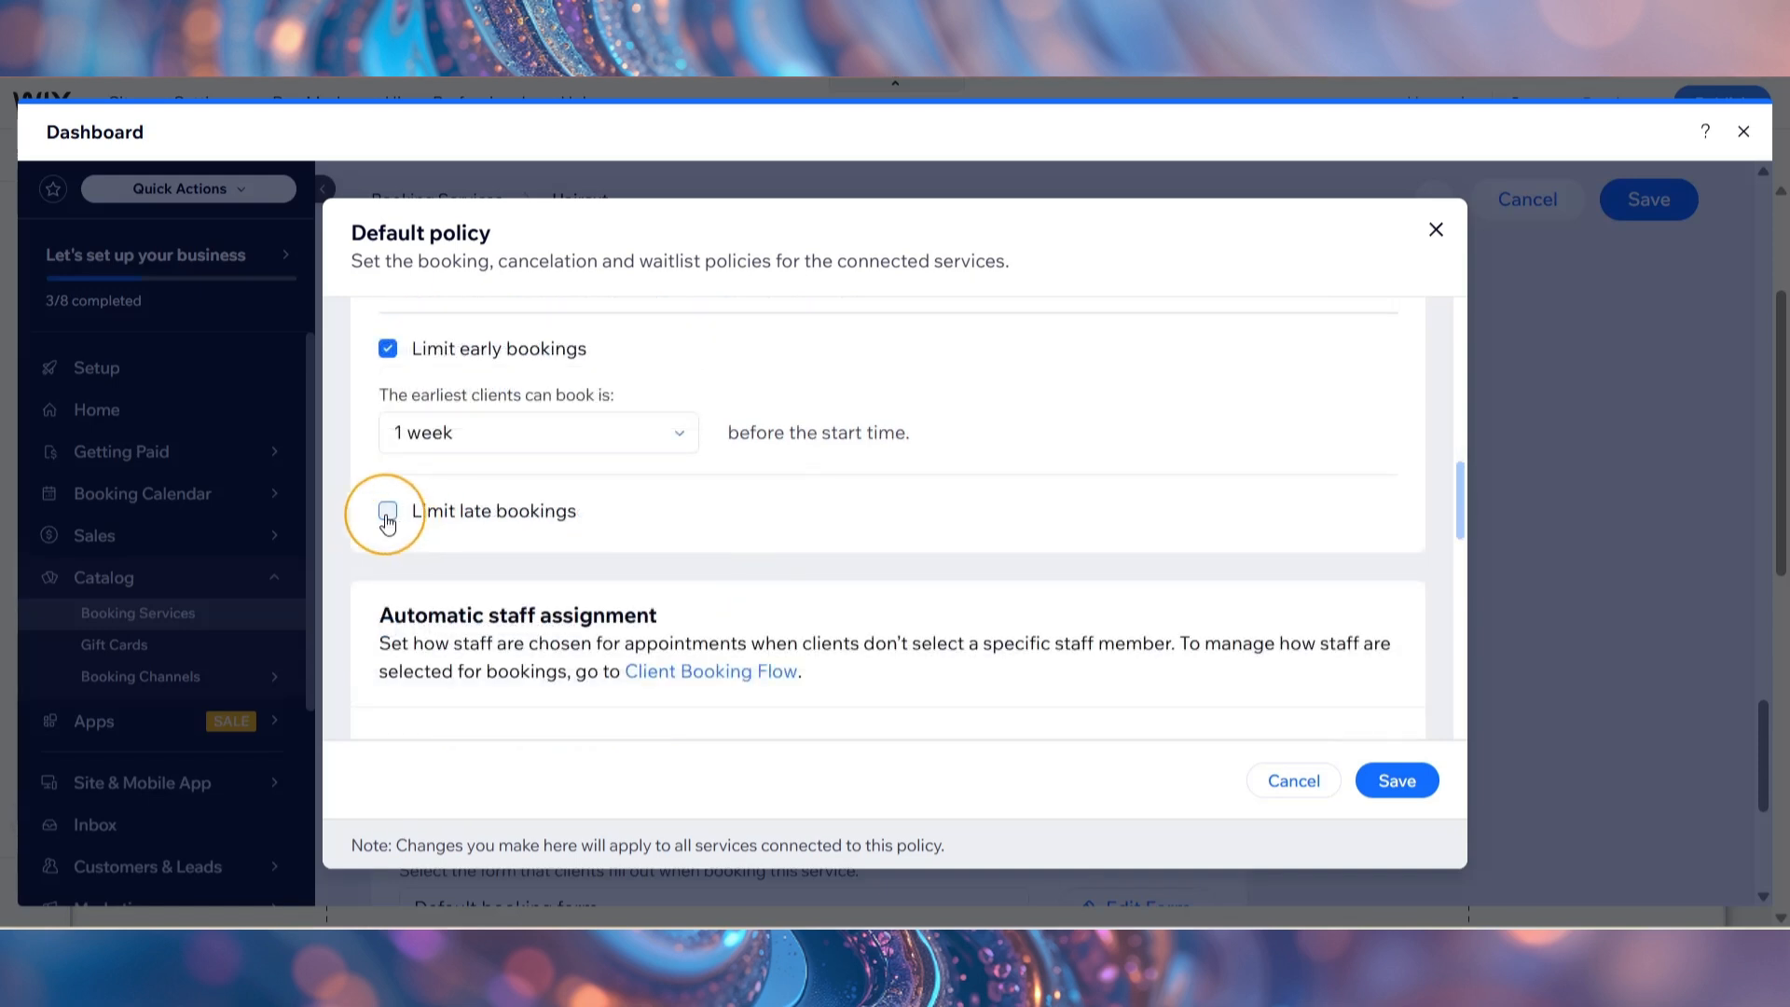
click(388, 515)
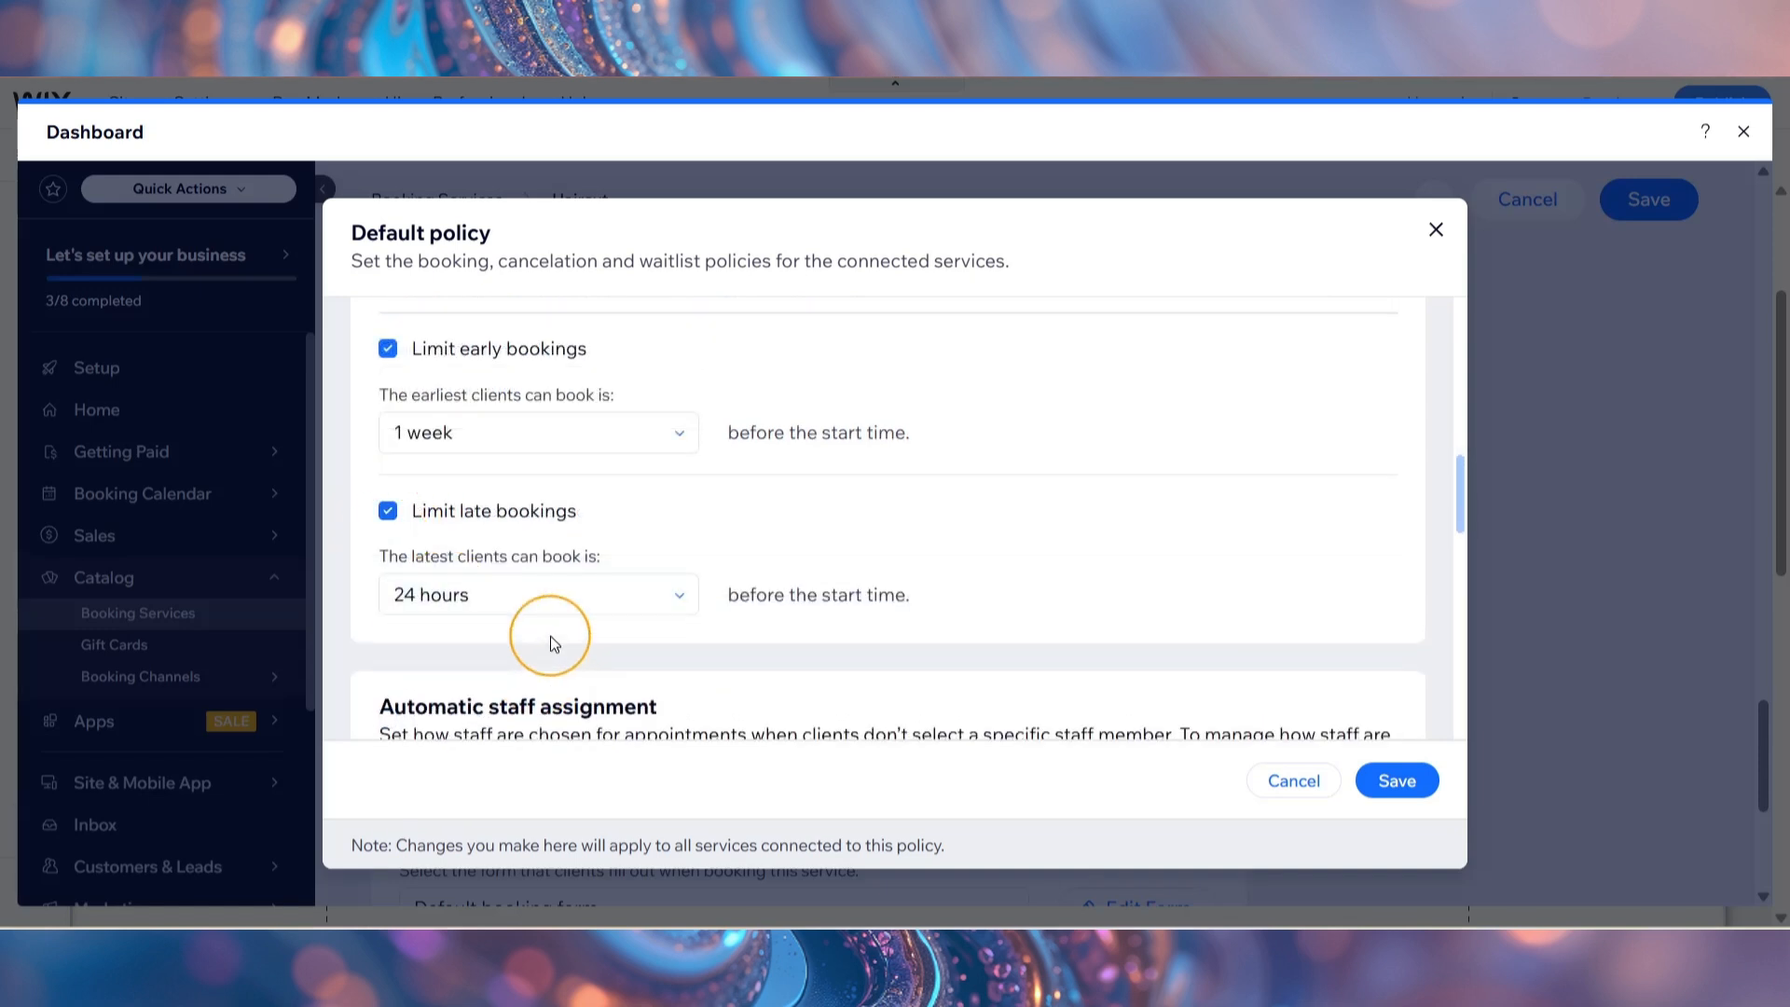
click(612, 598)
scroll(597, 653, down, 3)
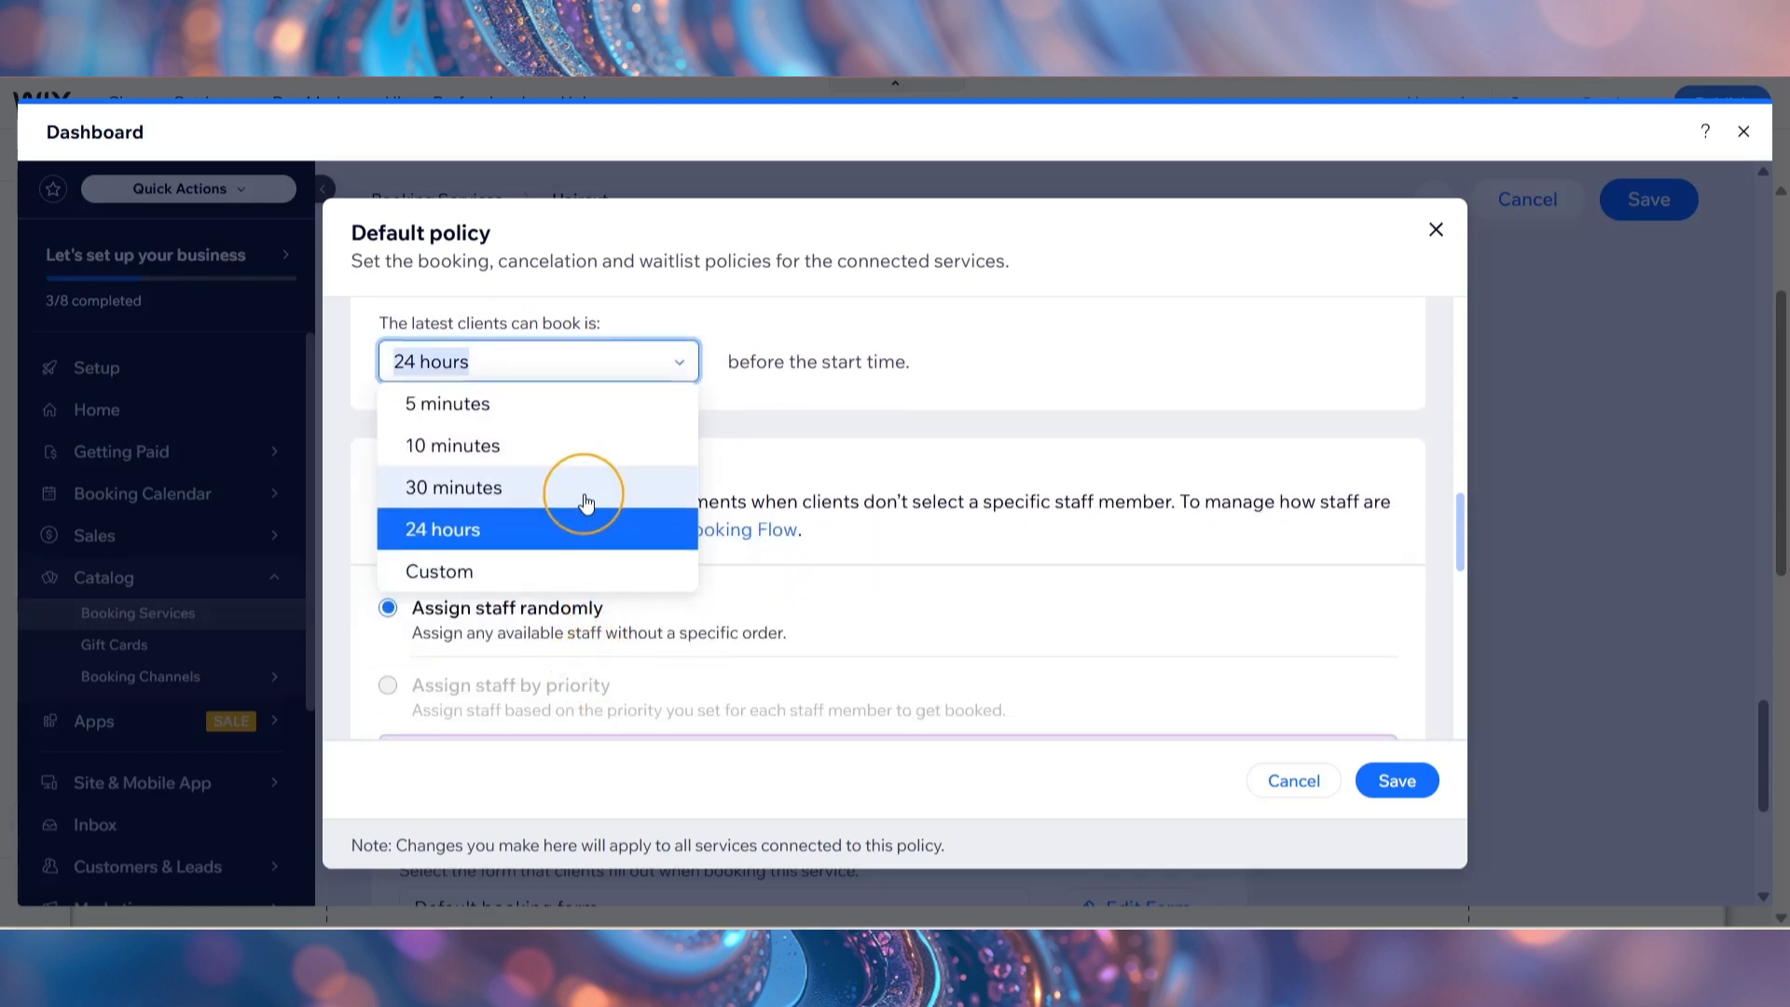
click(492, 576)
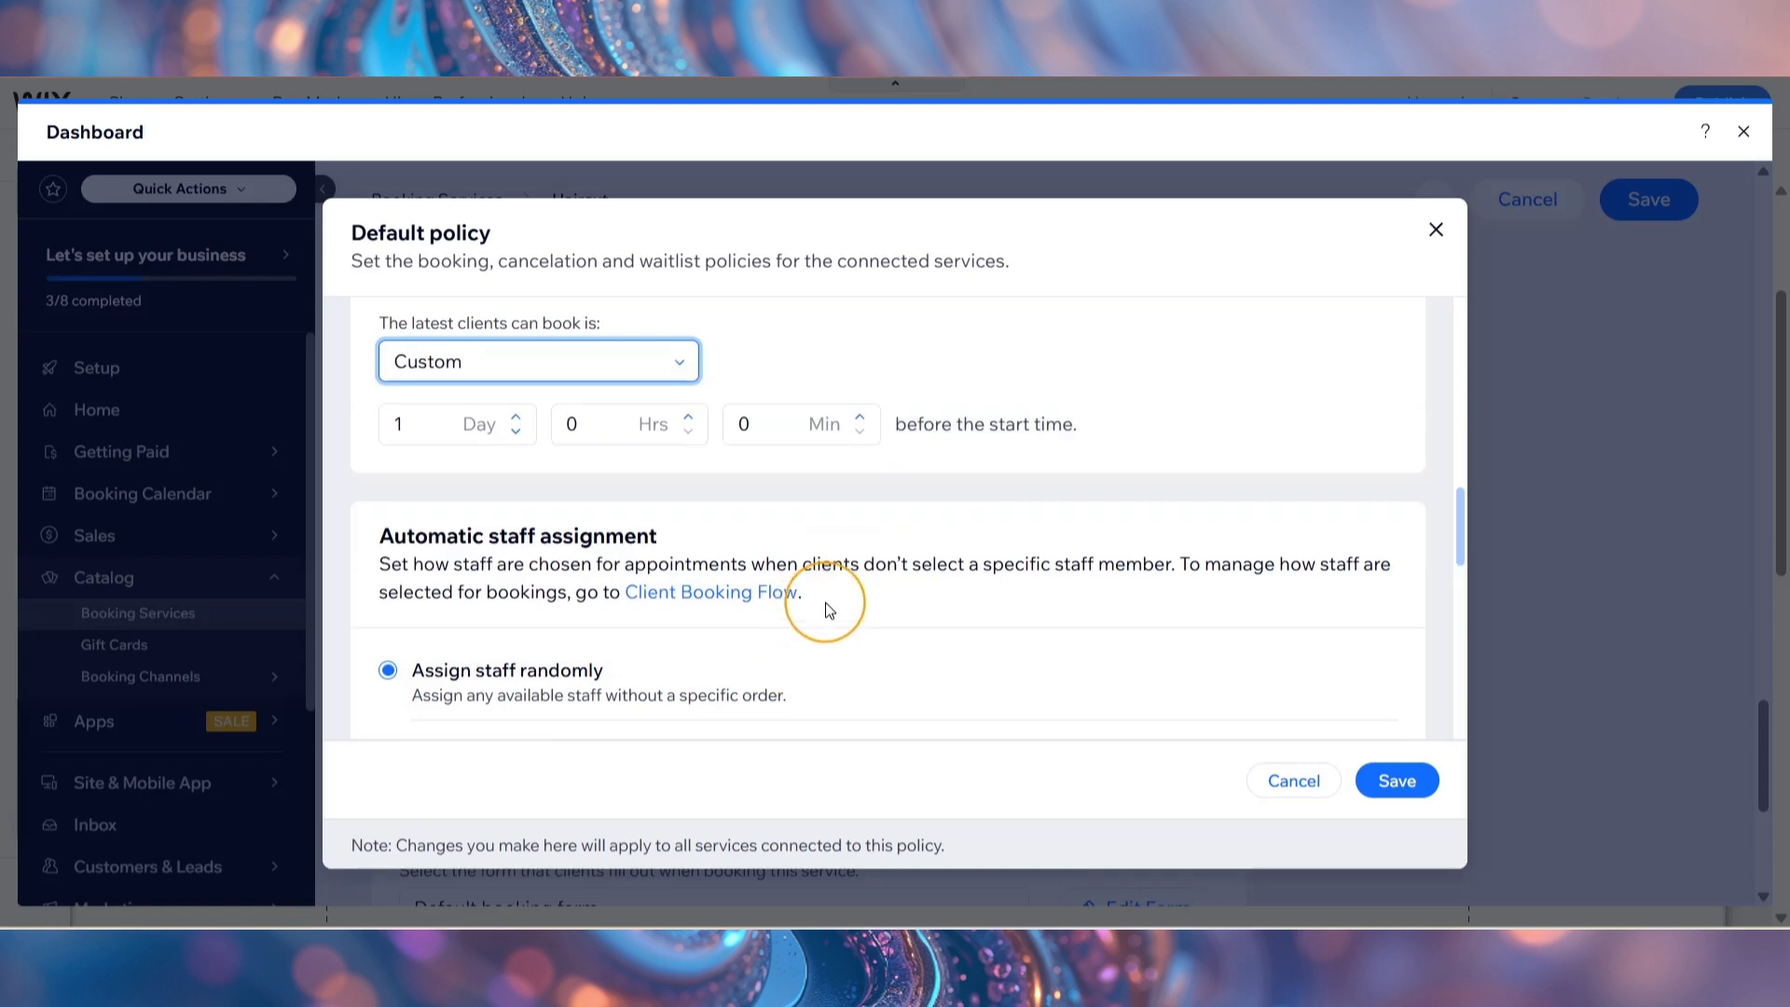
scroll(502, 483, up, 1)
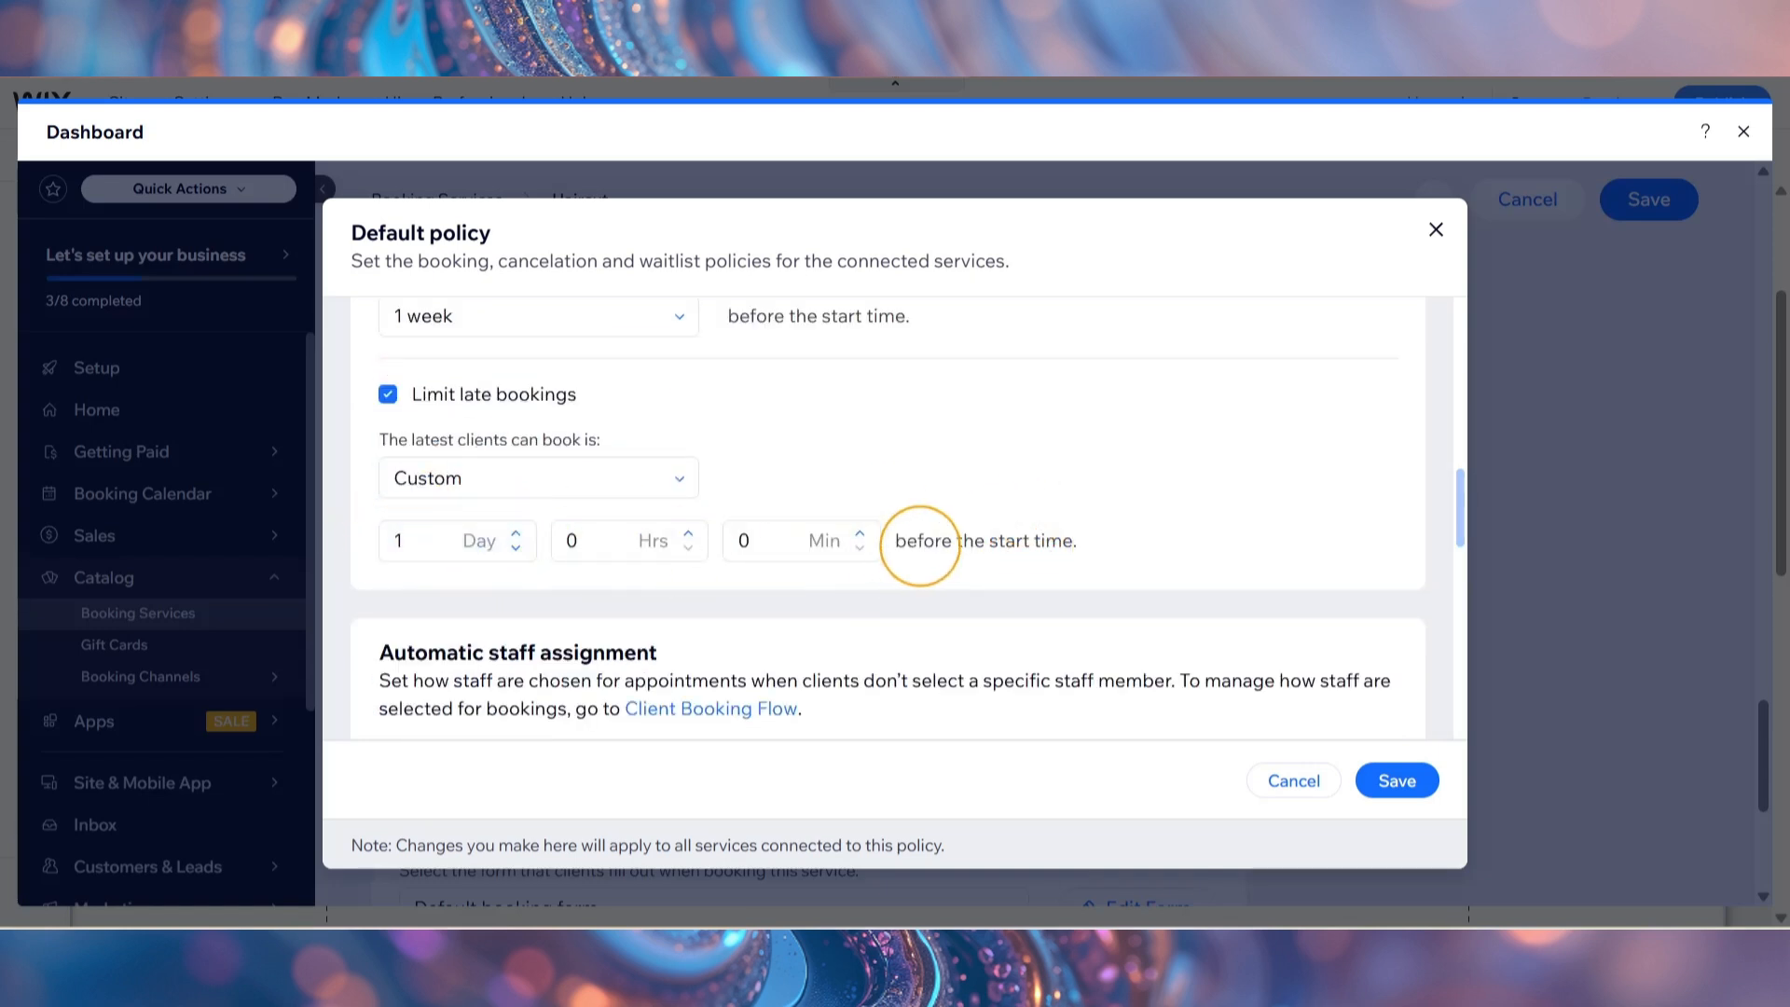
Examine the policy's automatic staff assignment, payment and fees, and intake forms sections, and recheck its description, connected services and booking rules
scroll(954, 547, down, 2)
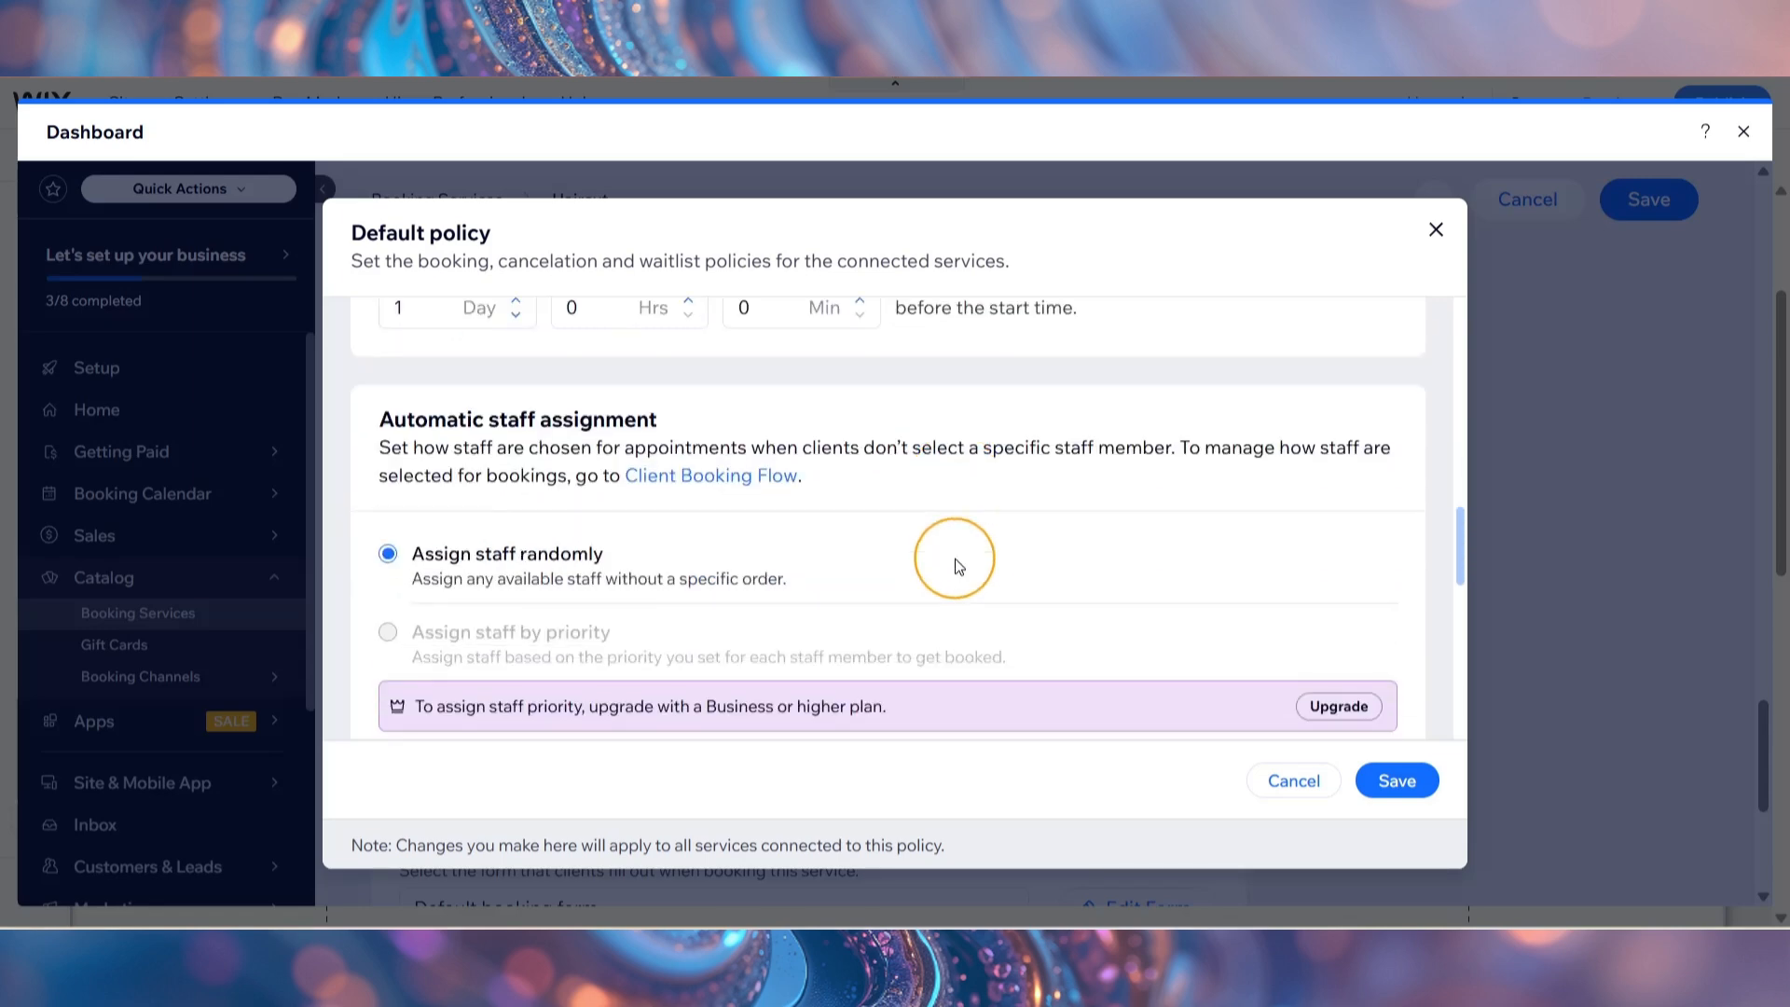
triple_click(479, 419)
click(586, 419)
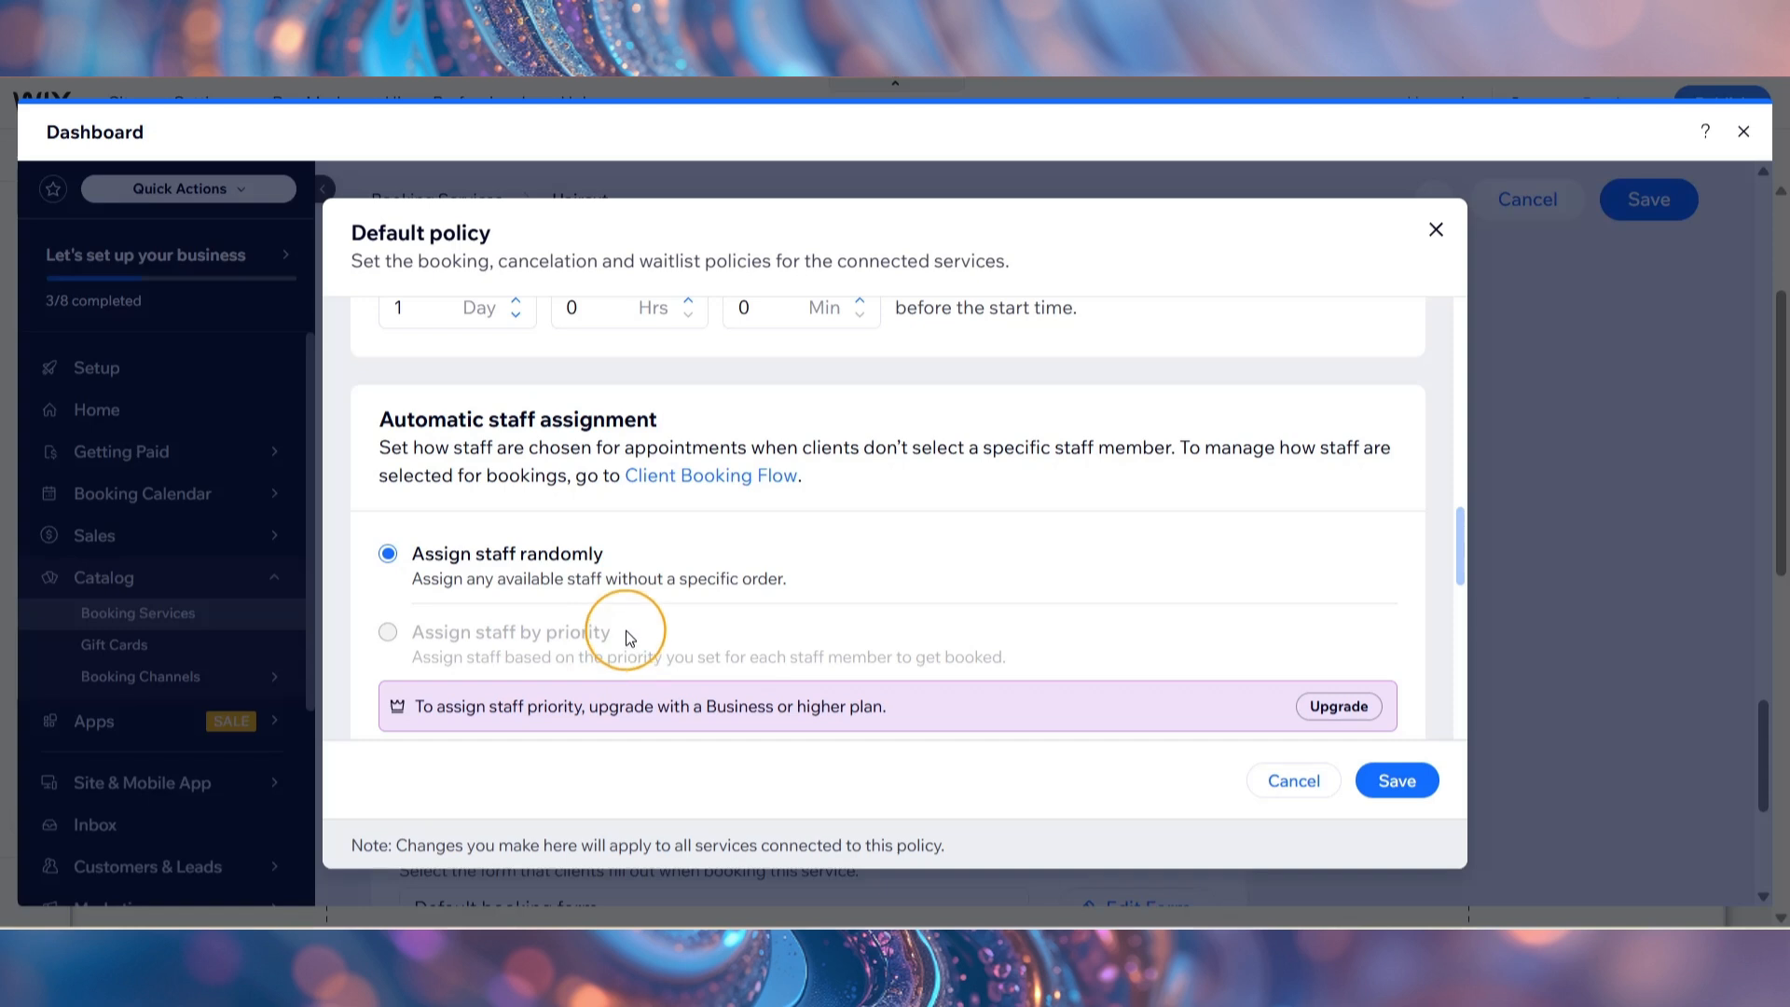
scroll(631, 637, down, 4)
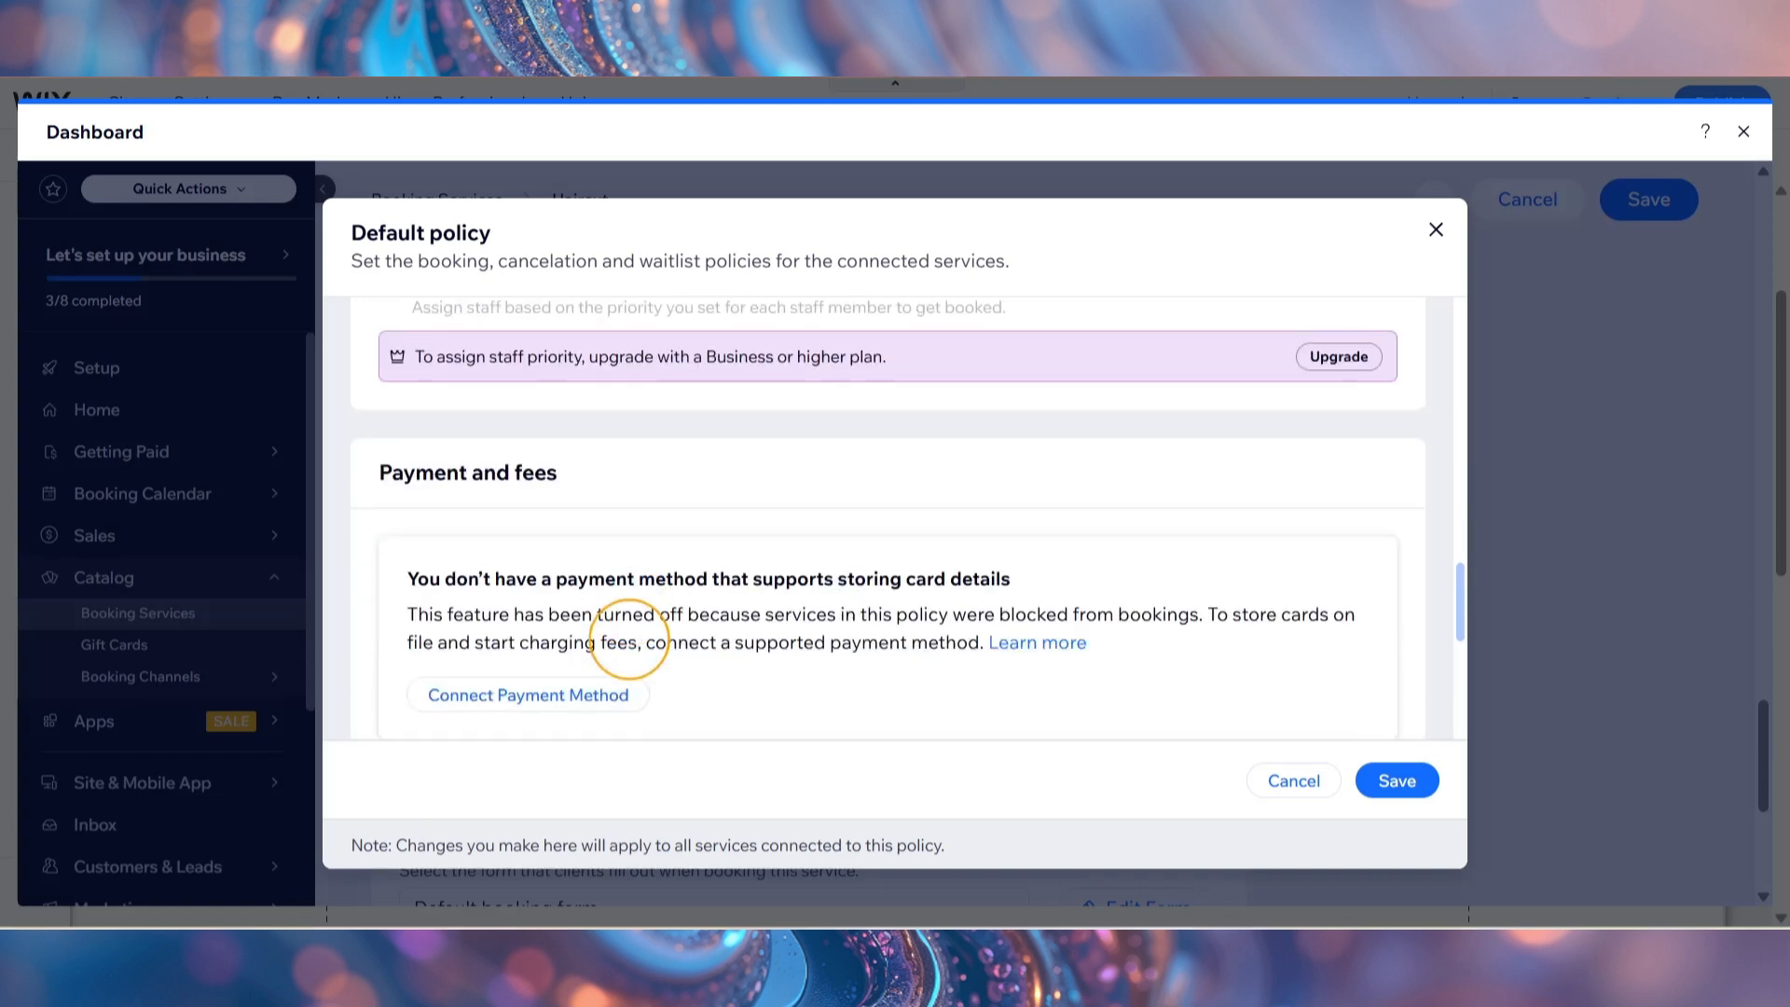
scroll(629, 639, down, 1)
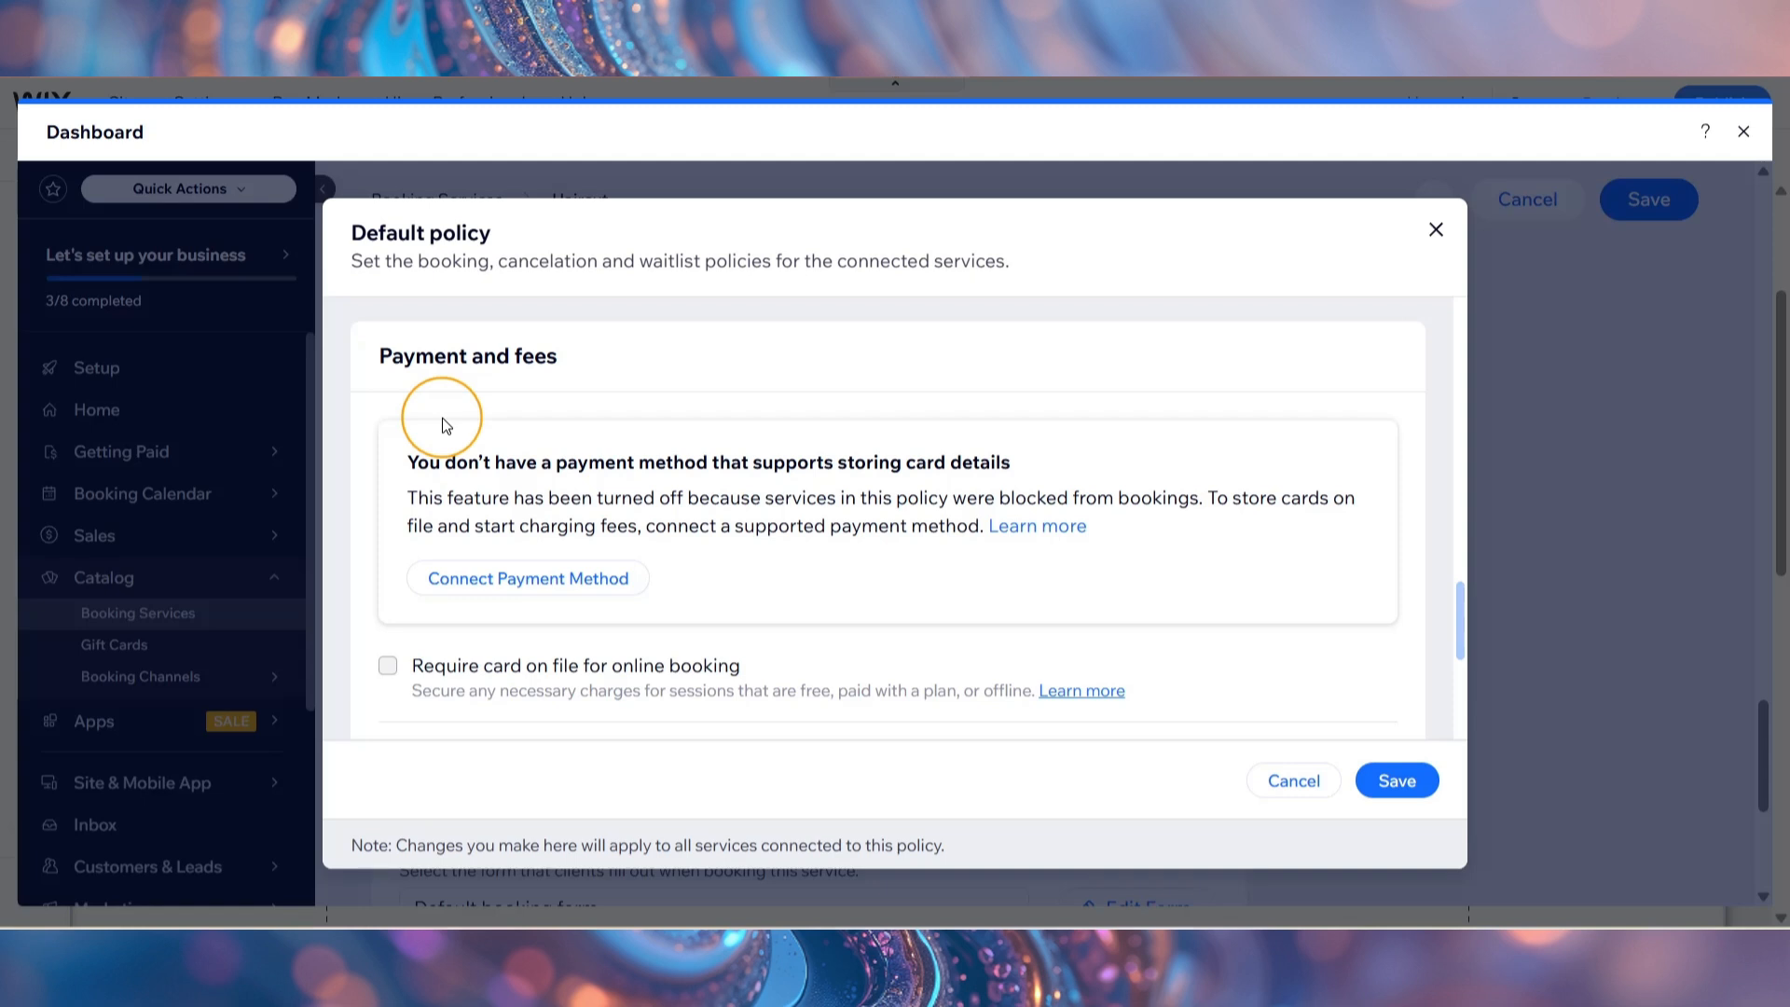
scroll(442, 425, down, 2)
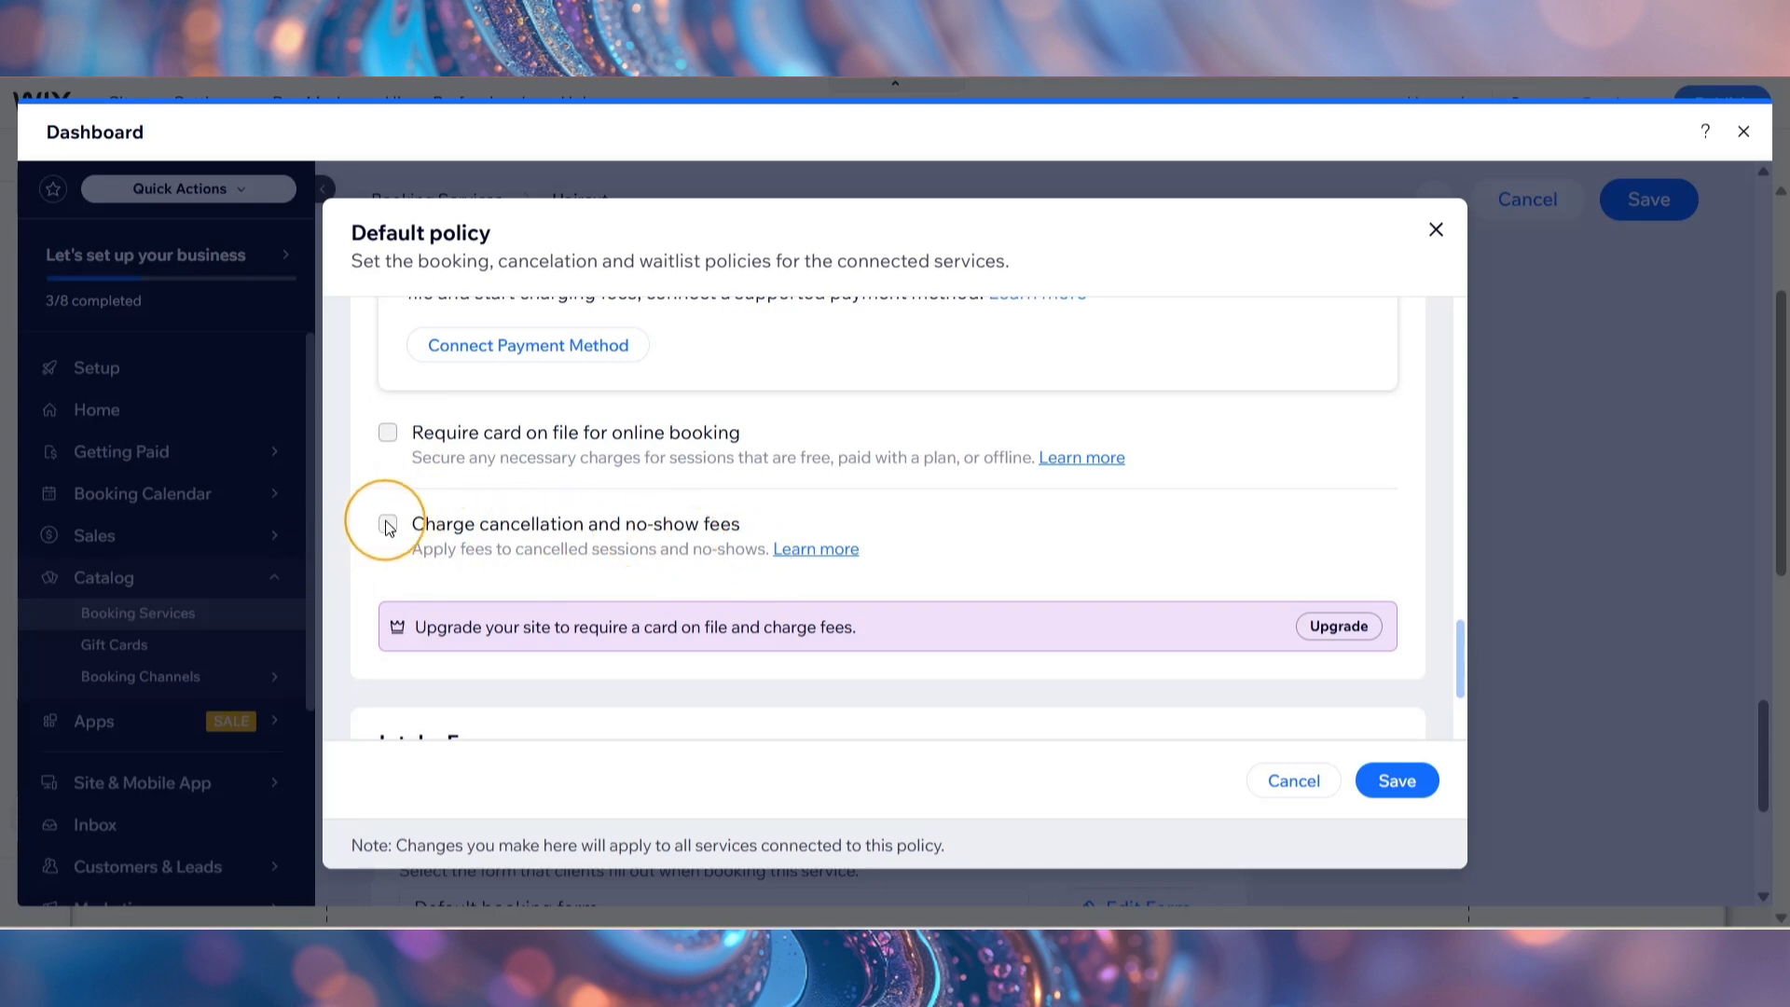
scroll(389, 528, down, 3)
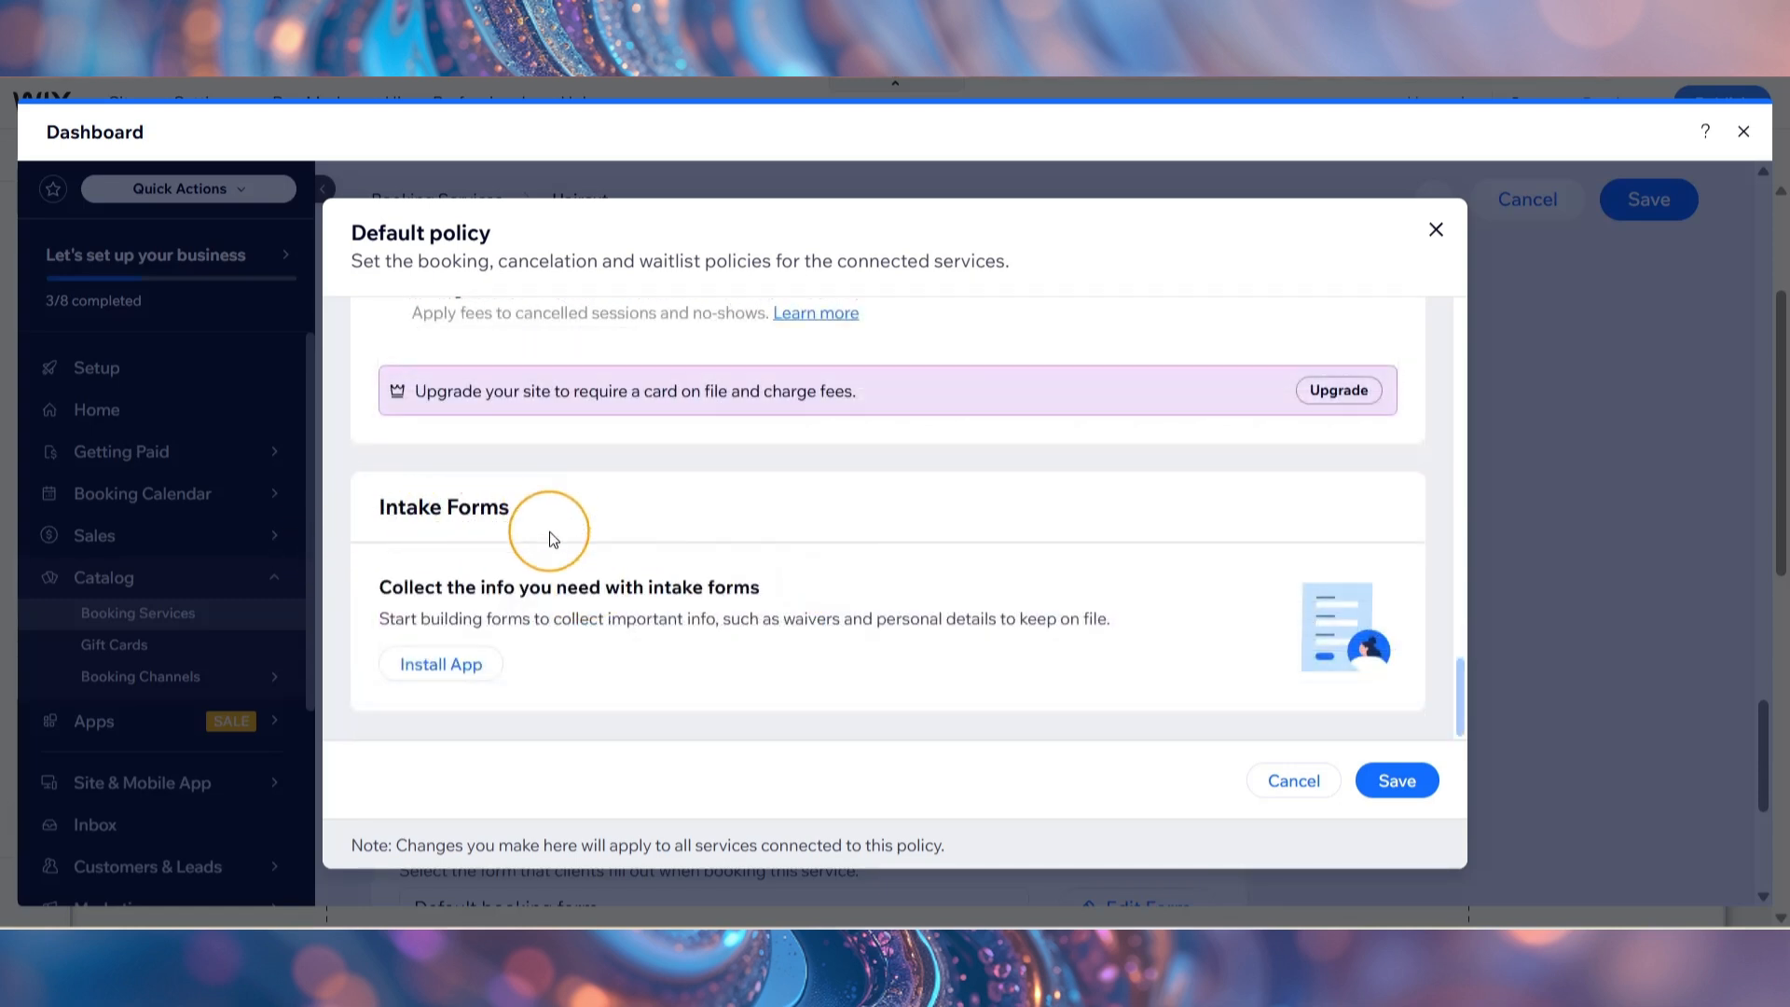
triple_click(550, 534)
click(550, 533)
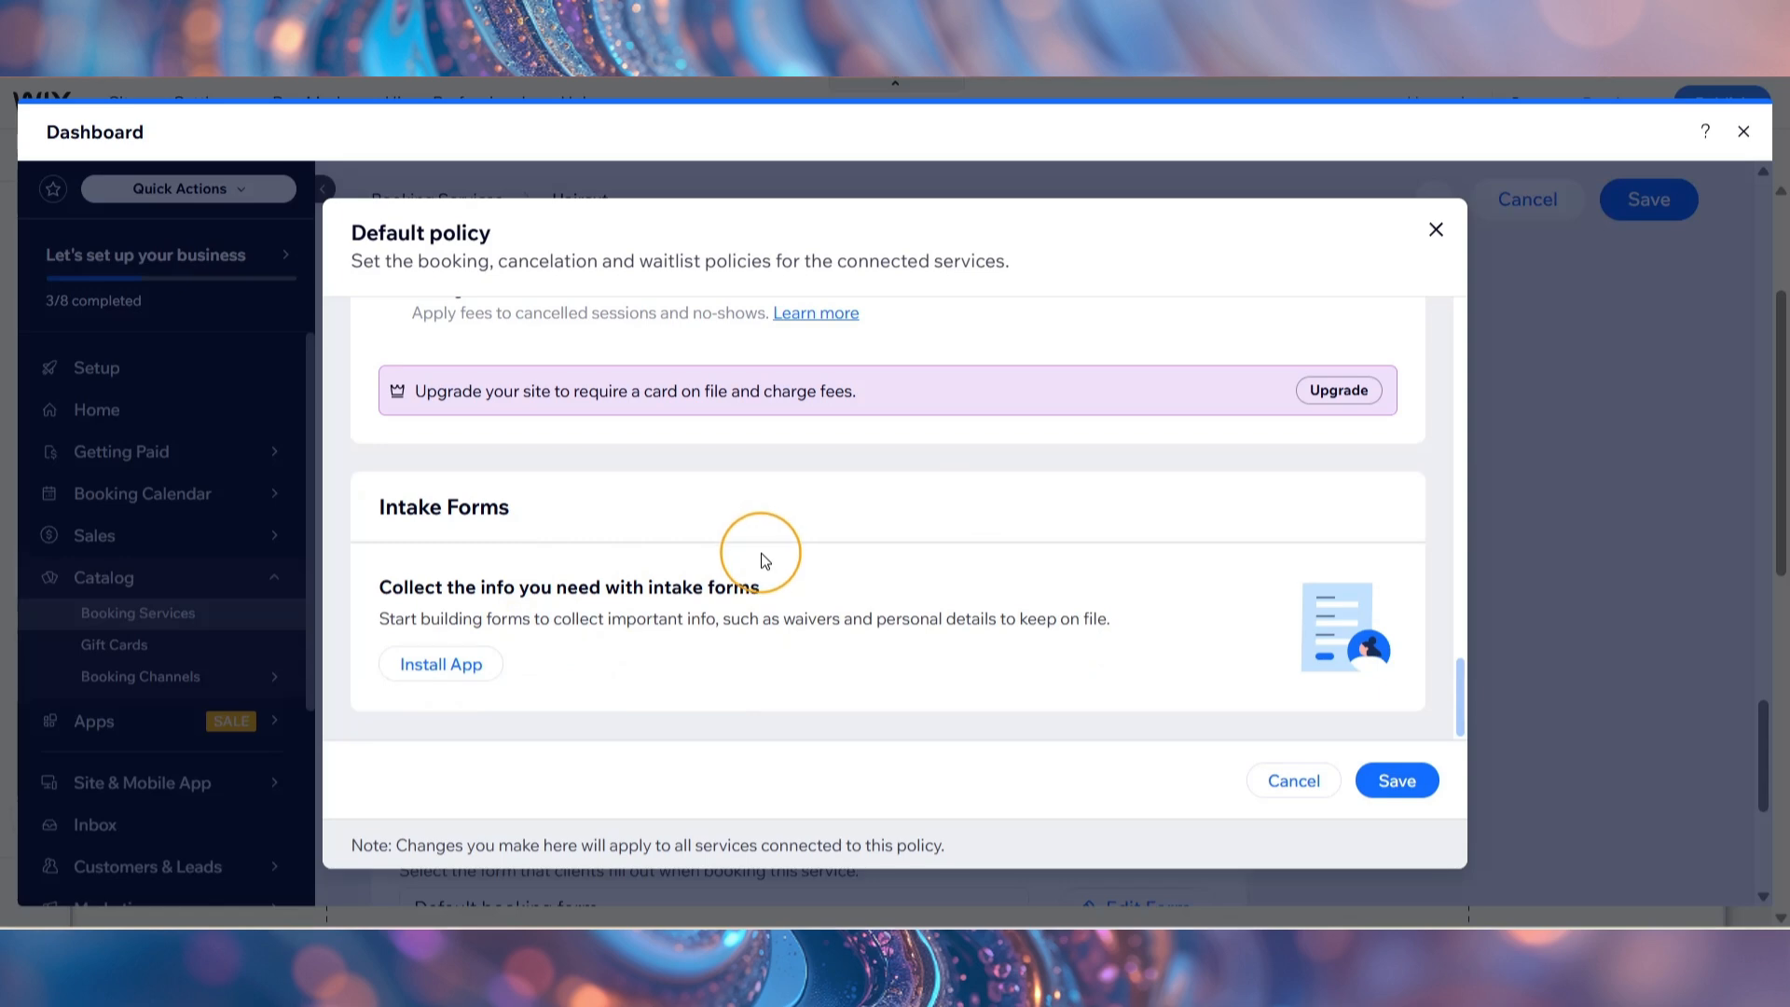
scroll(762, 557, up, 15)
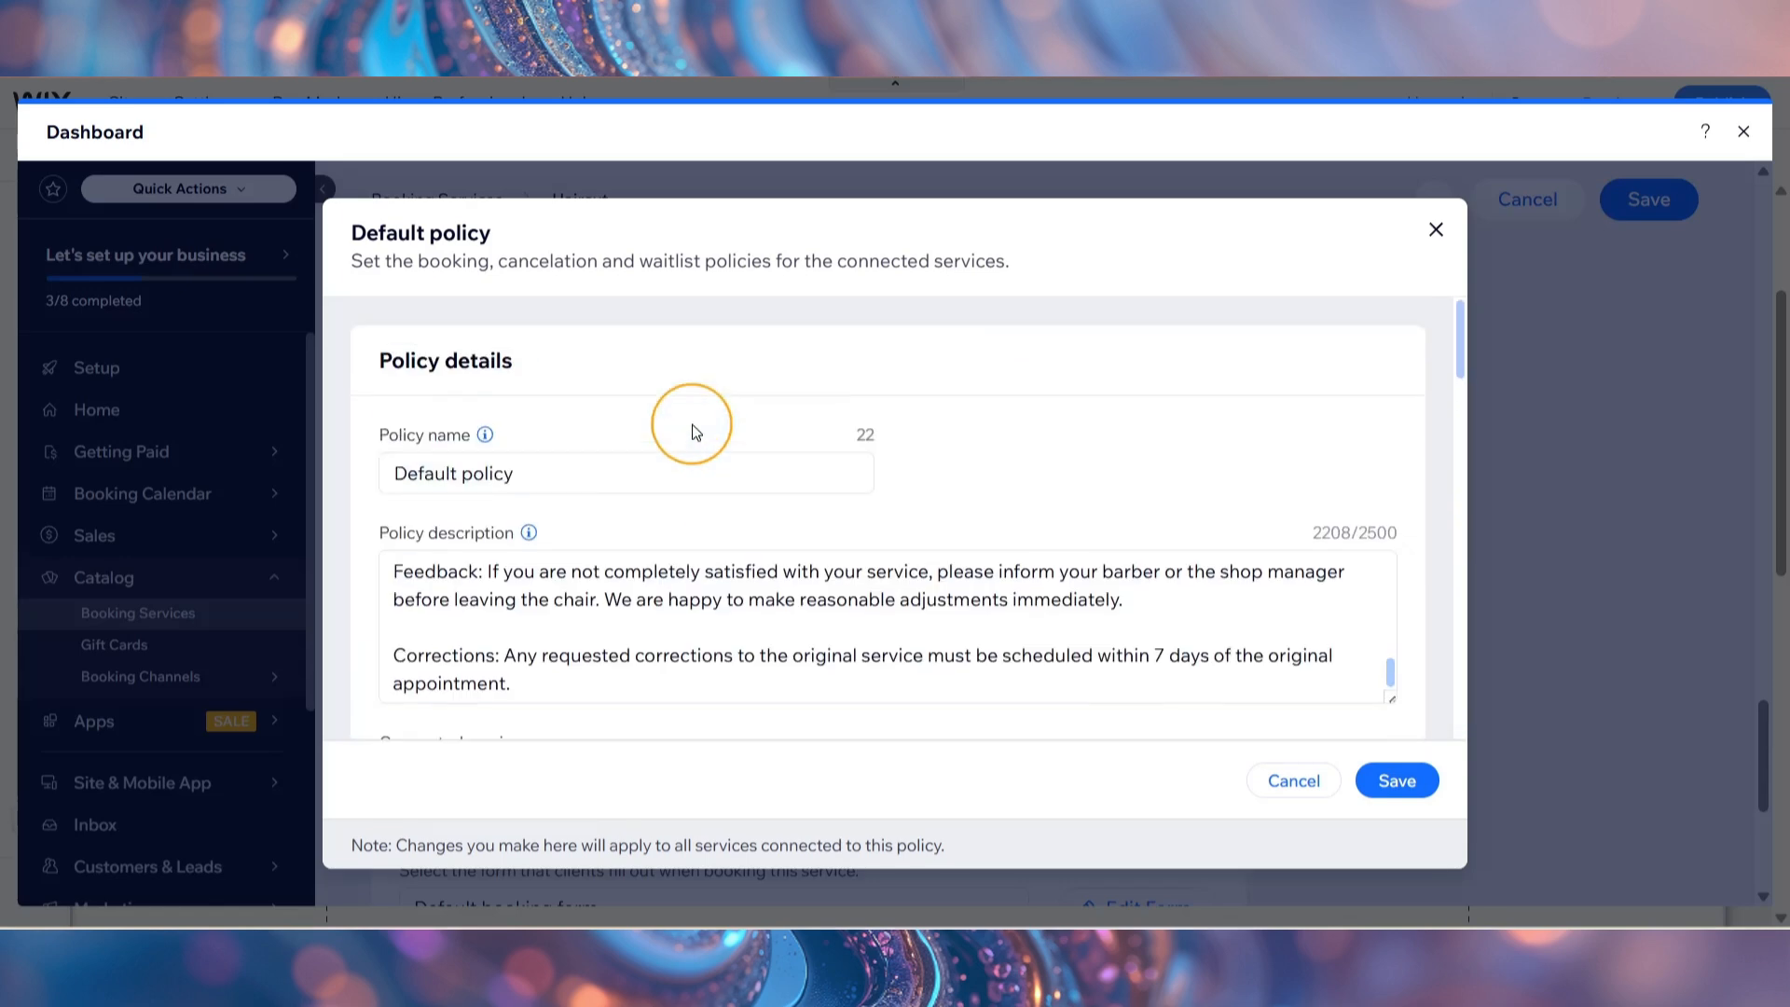
scroll(779, 533, down, 4)
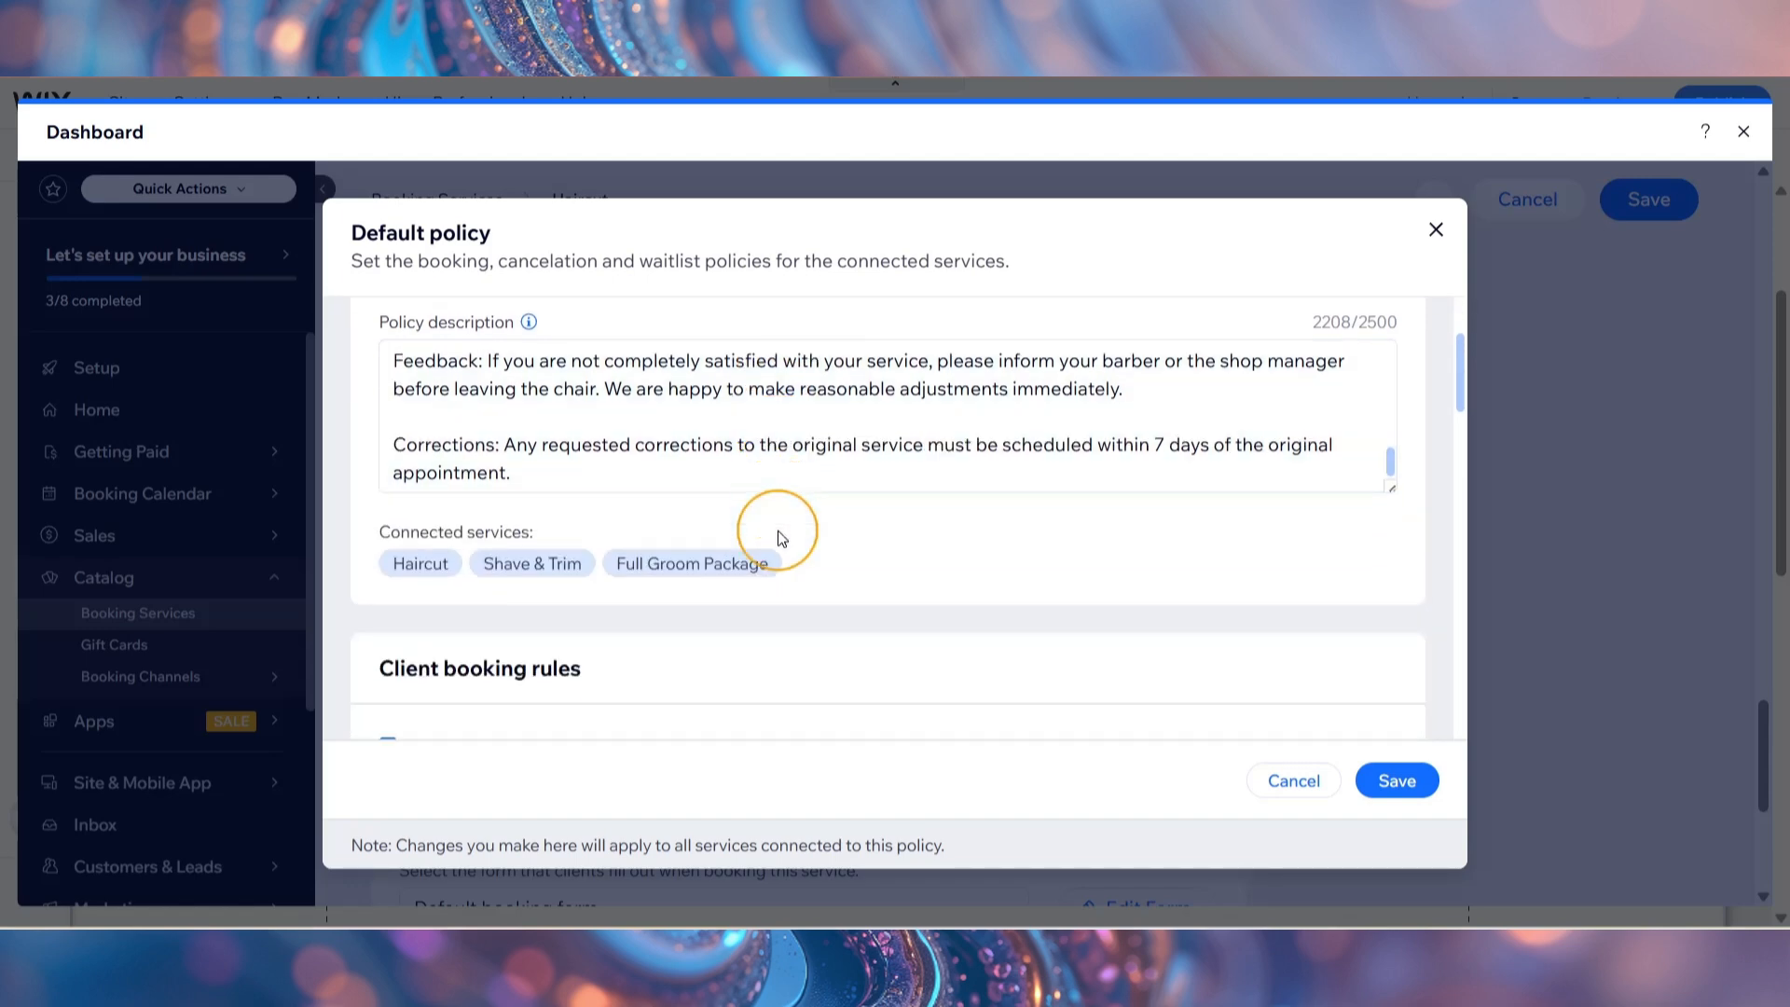
scroll(779, 537, down, 8)
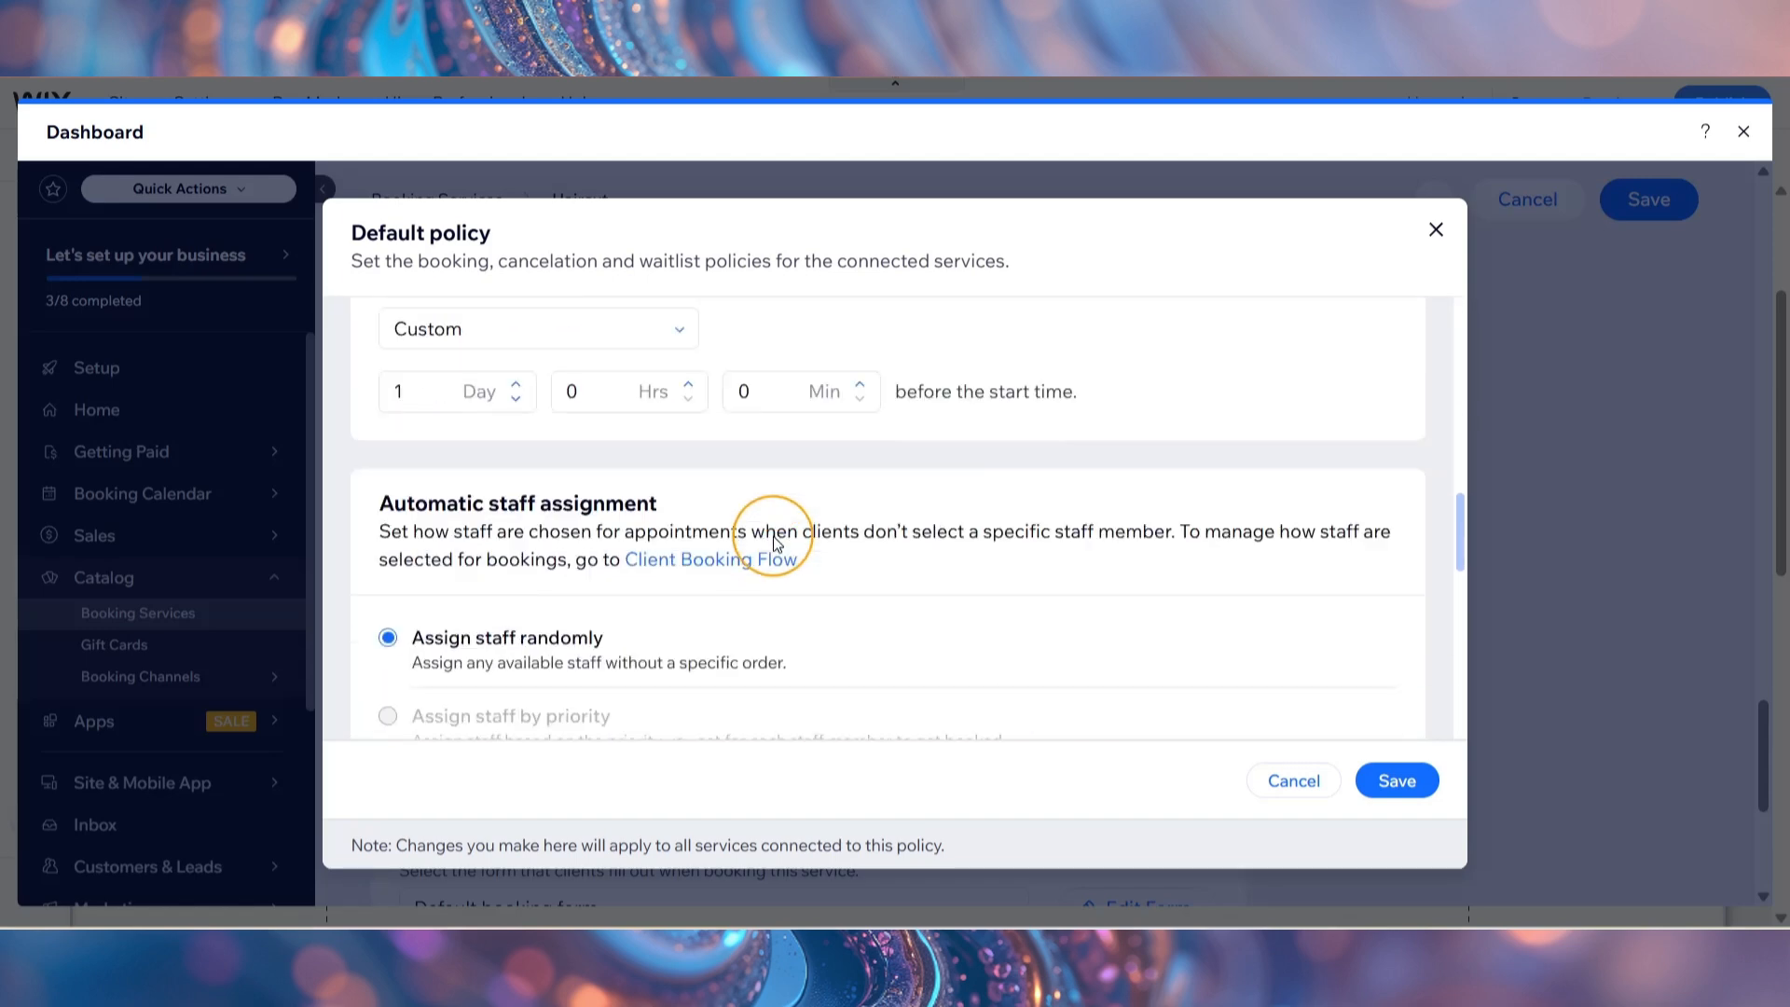
Check the default policy's remaining payment and intake form sections, and save the policy changes
scroll(774, 541, down, 8)
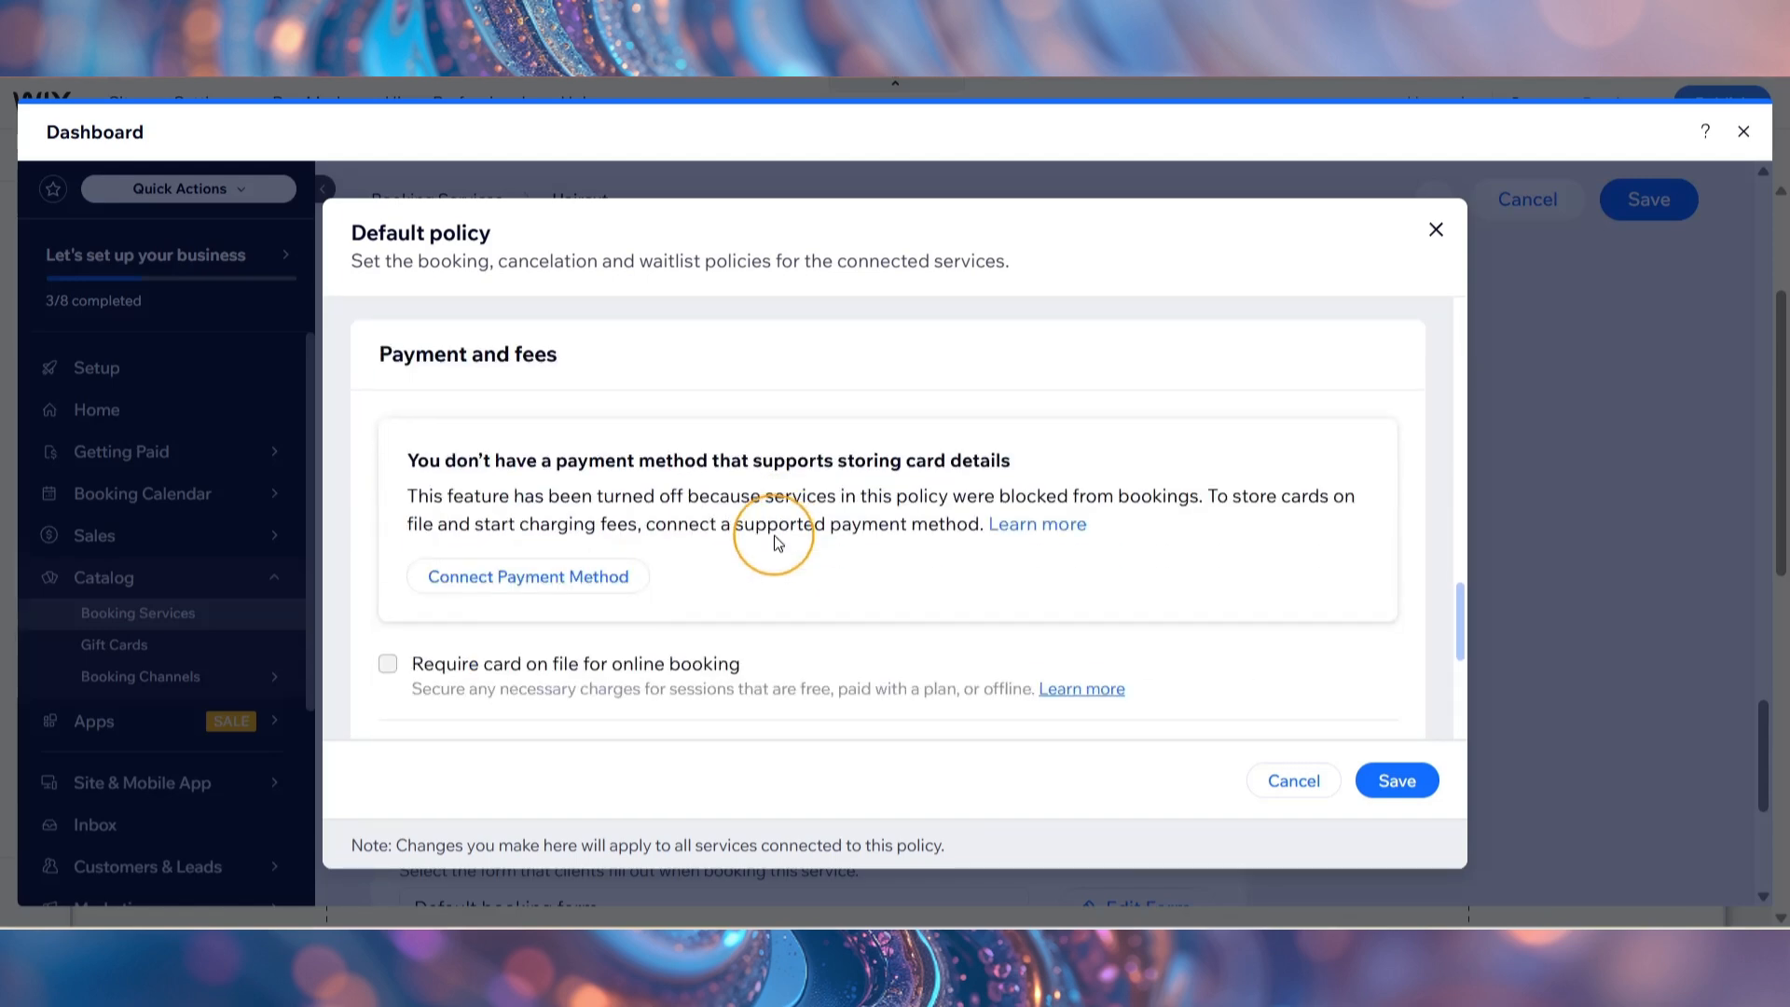
scroll(774, 539, down, 2)
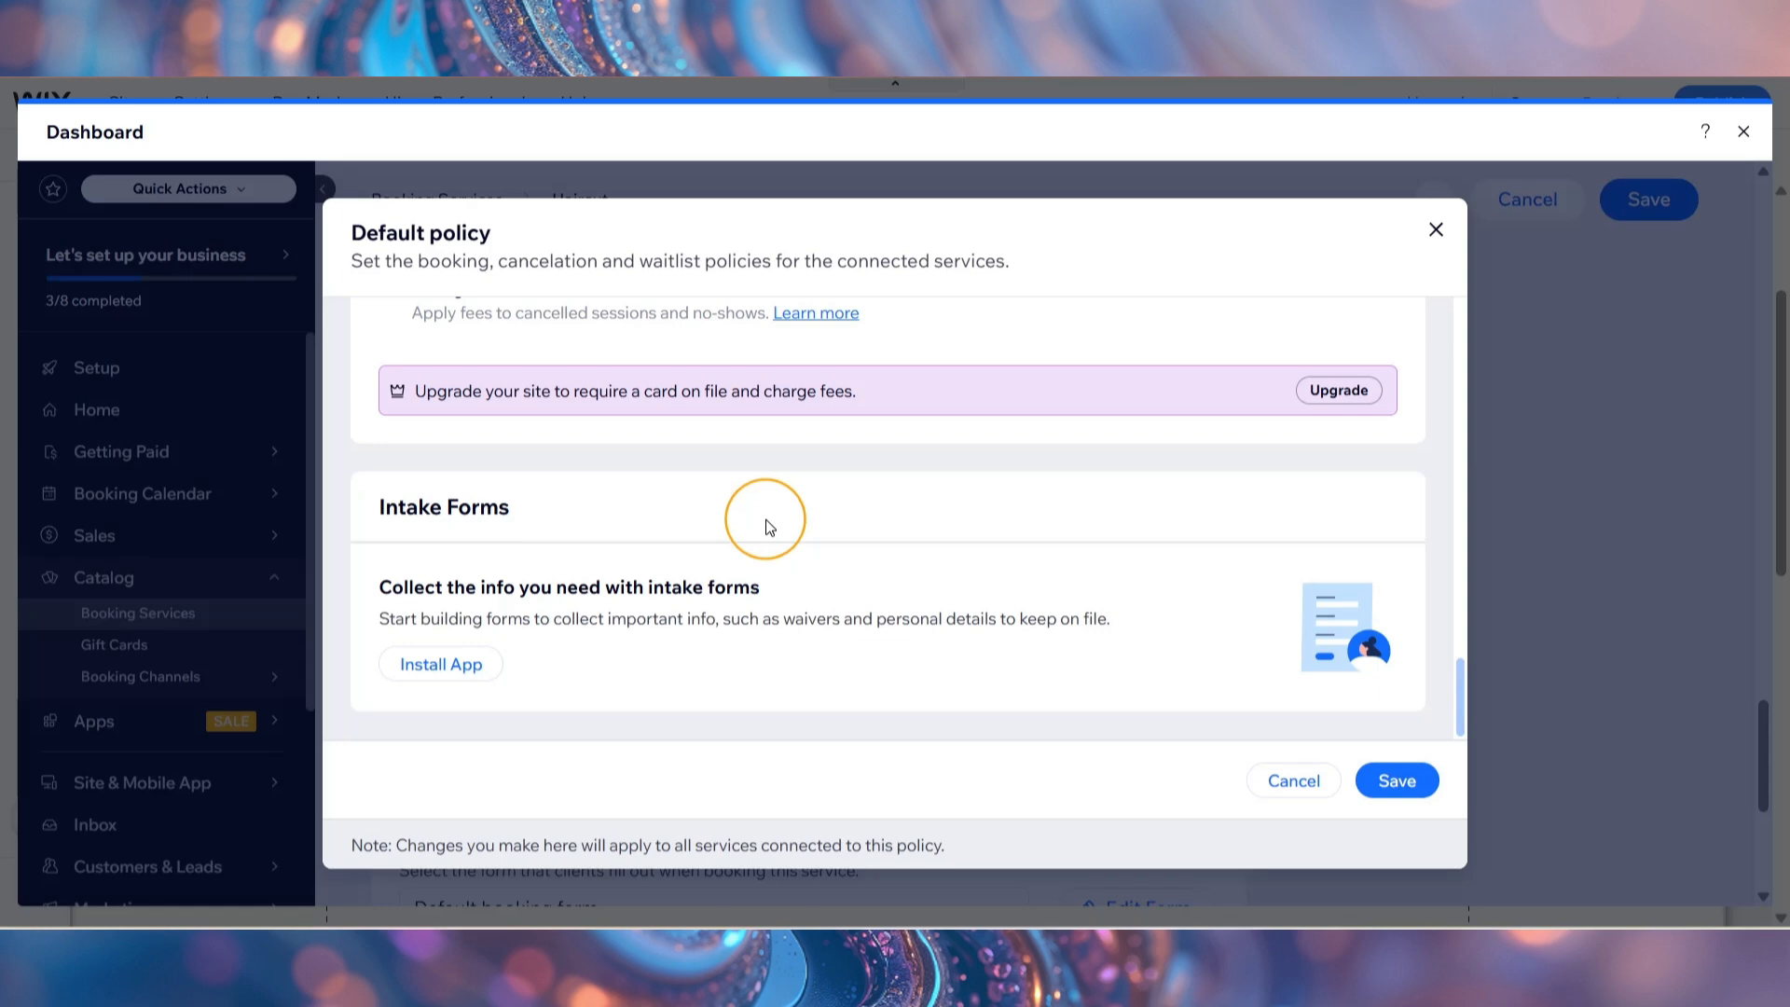
click(1397, 788)
click(1426, 774)
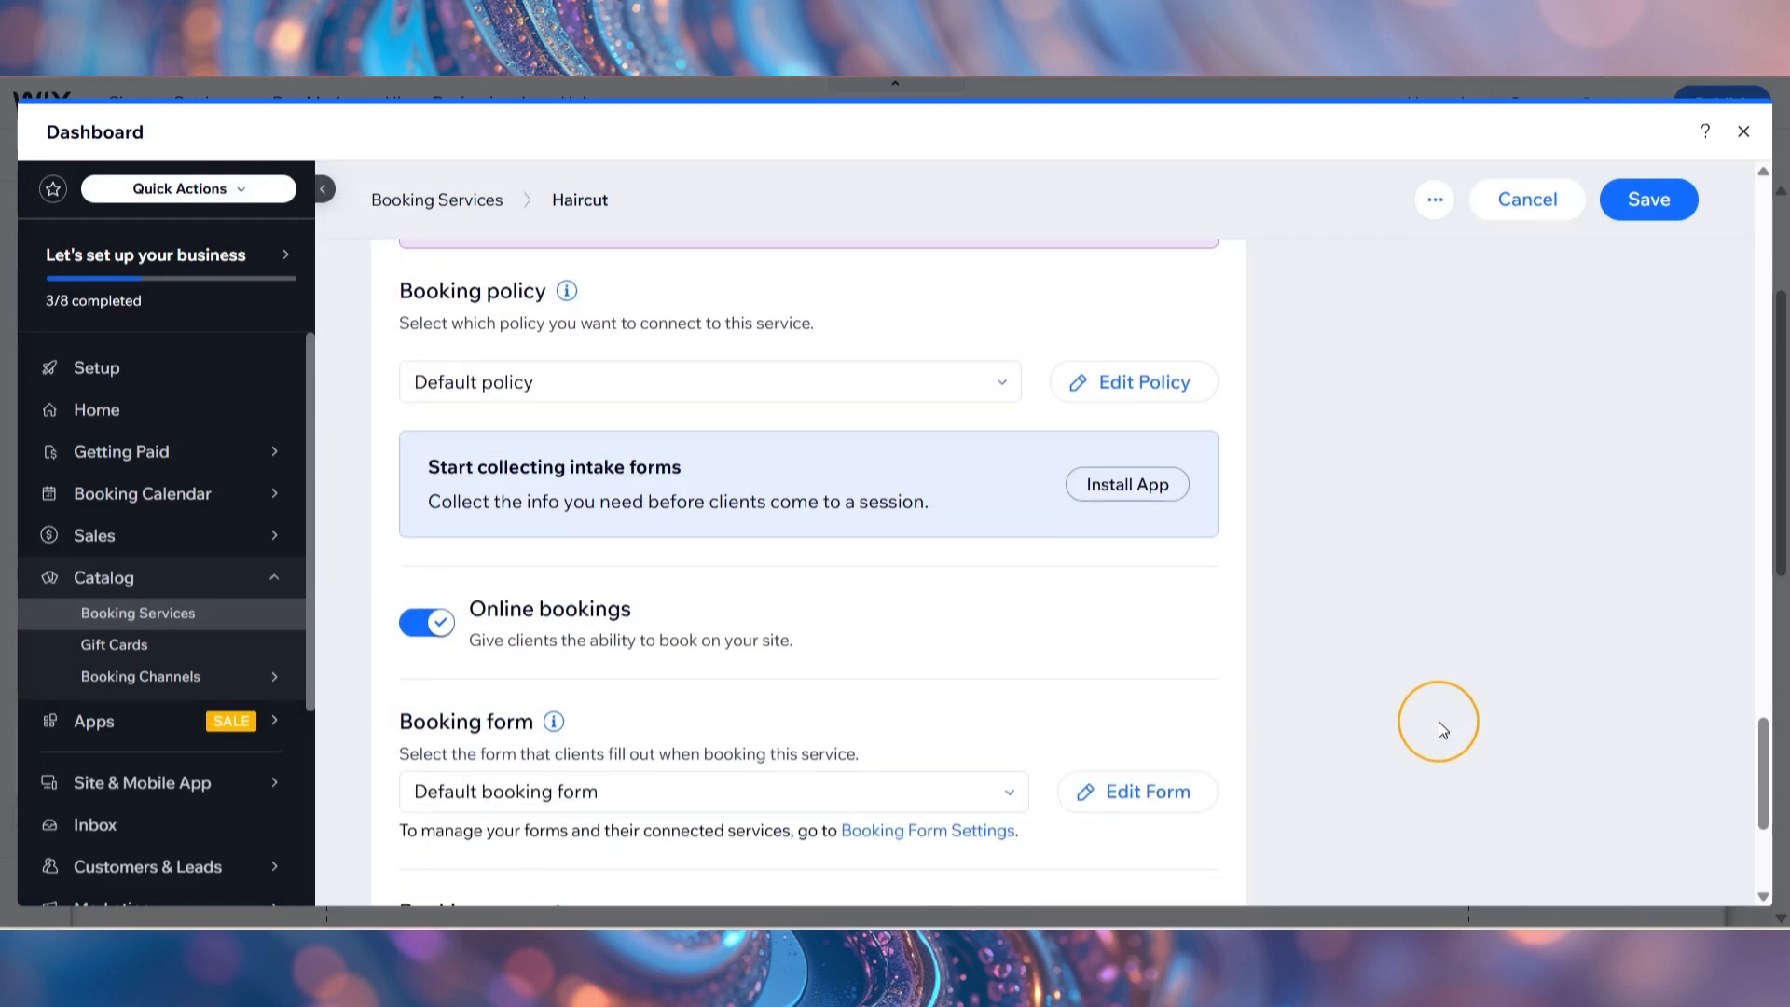
Review the Haircut service's booking form and booking request options, and recheck its service details, pricing, location and assigned staff
scroll(1429, 725, down, 1)
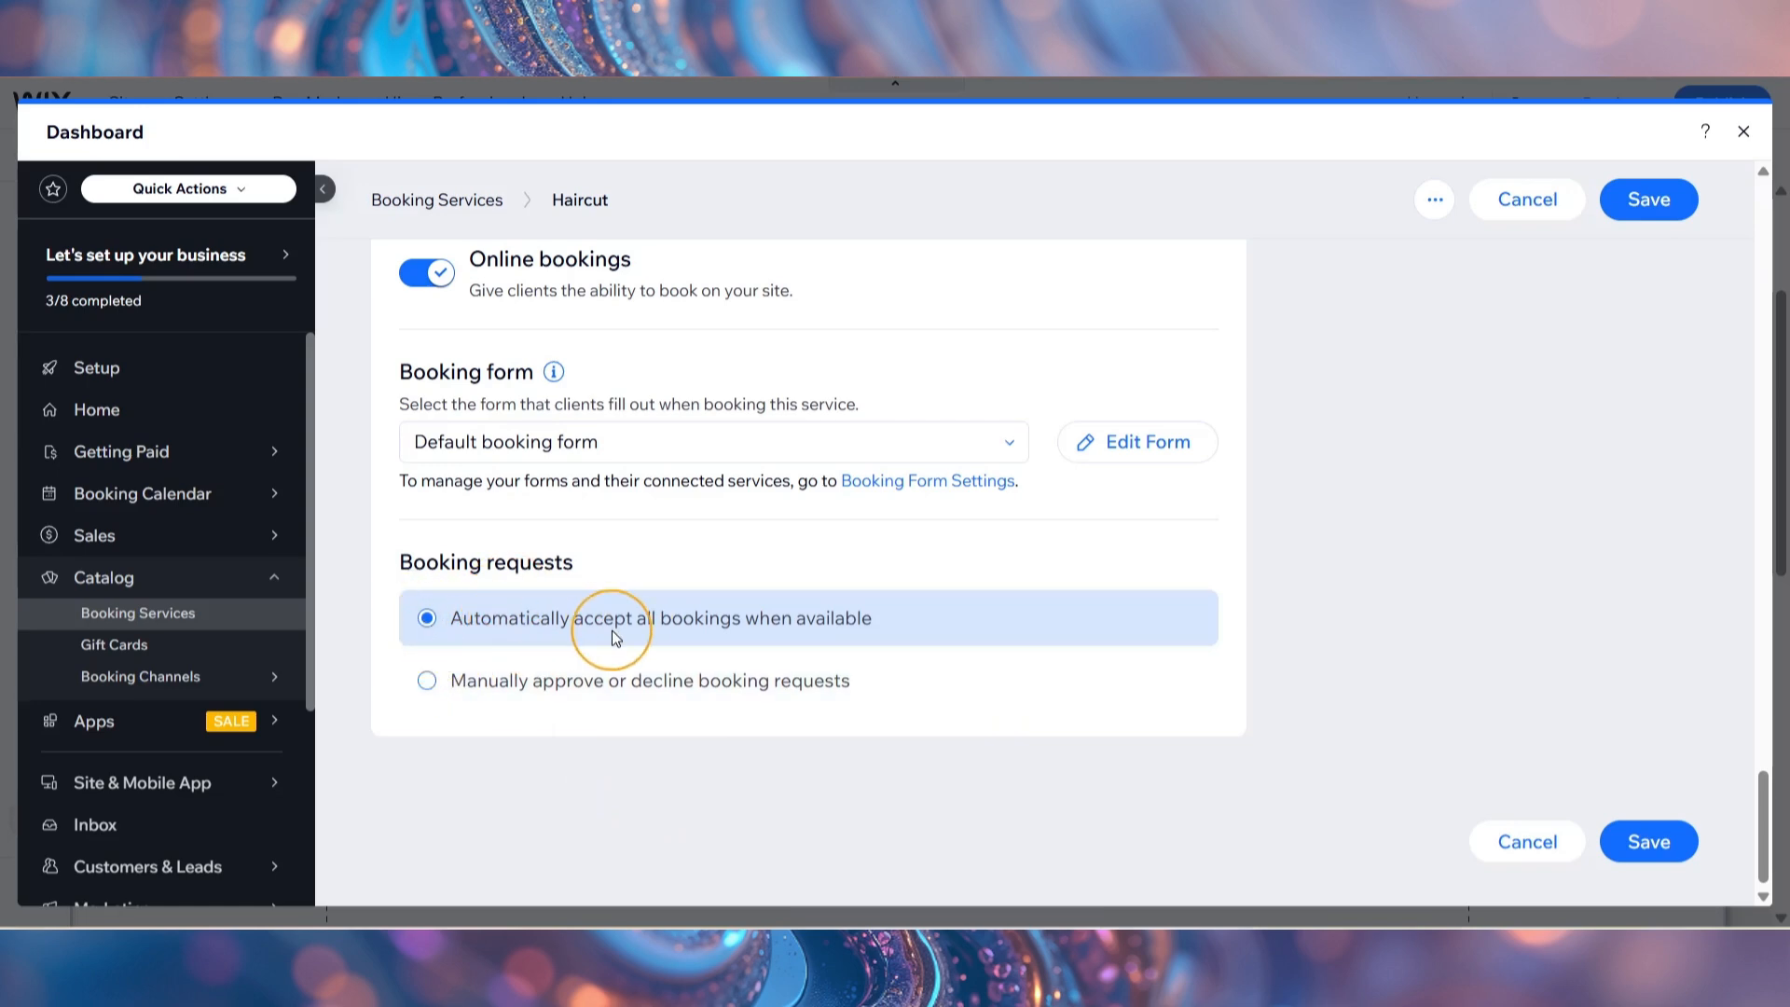
scroll(928, 634, up, 10)
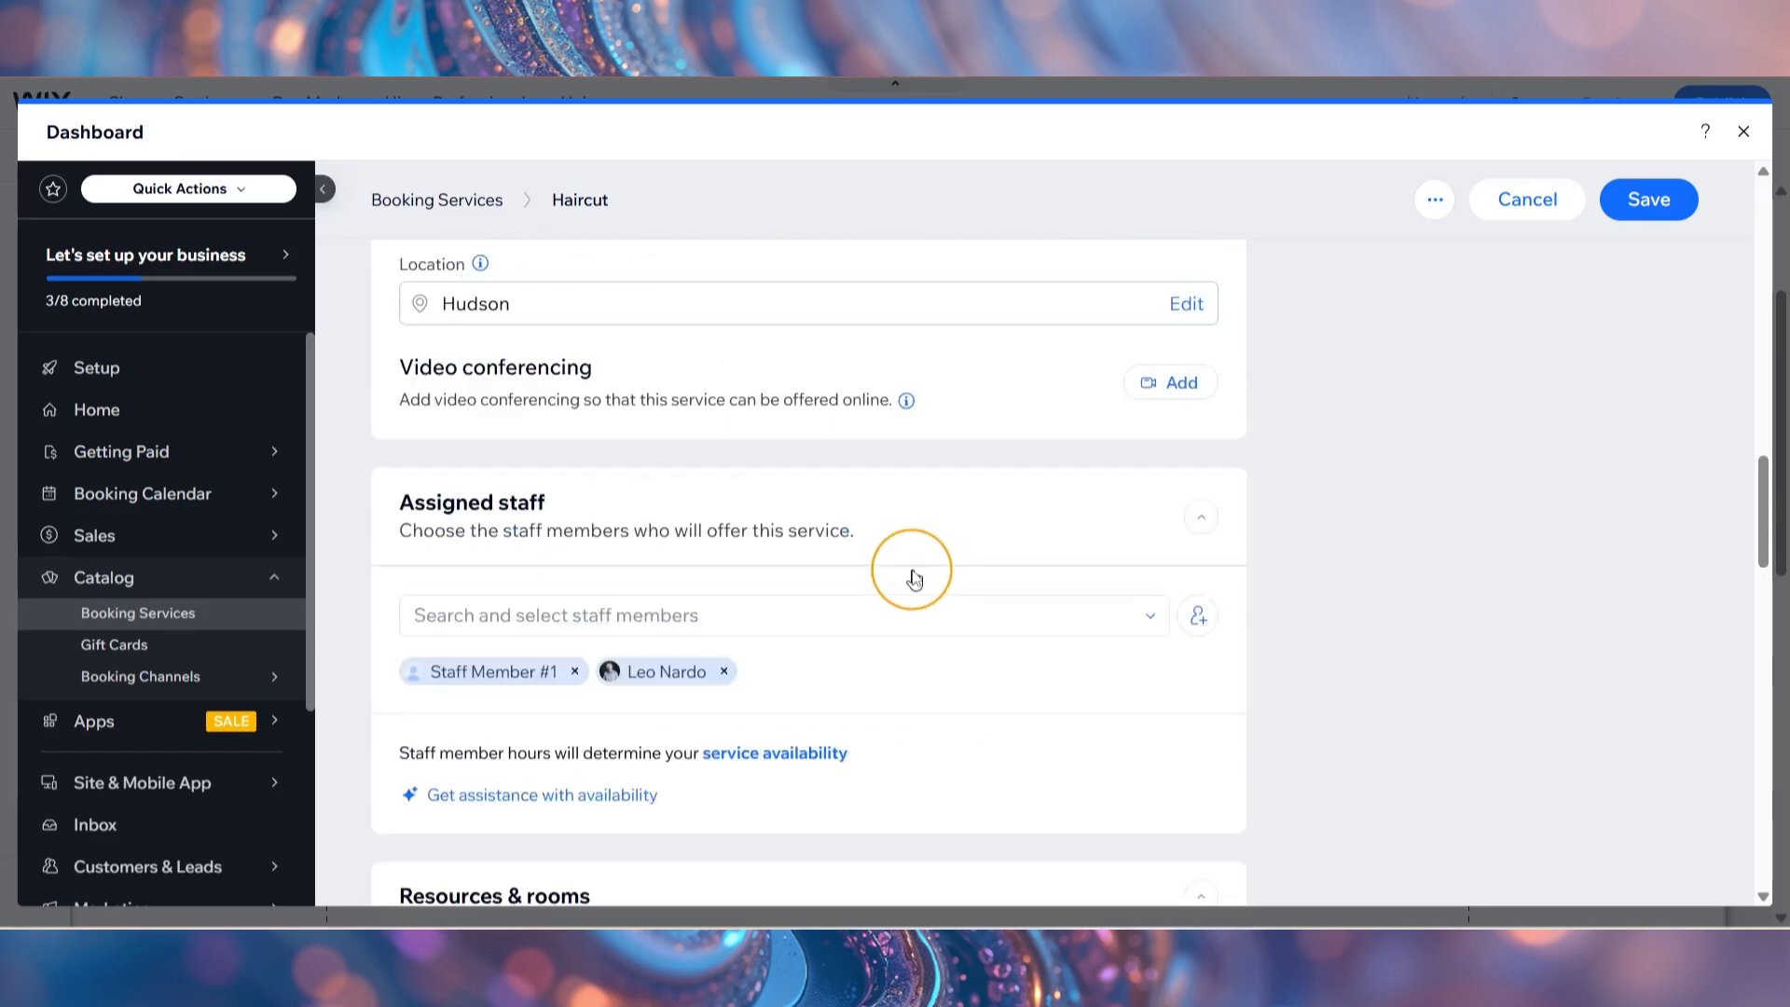
scroll(913, 578, up, 10)
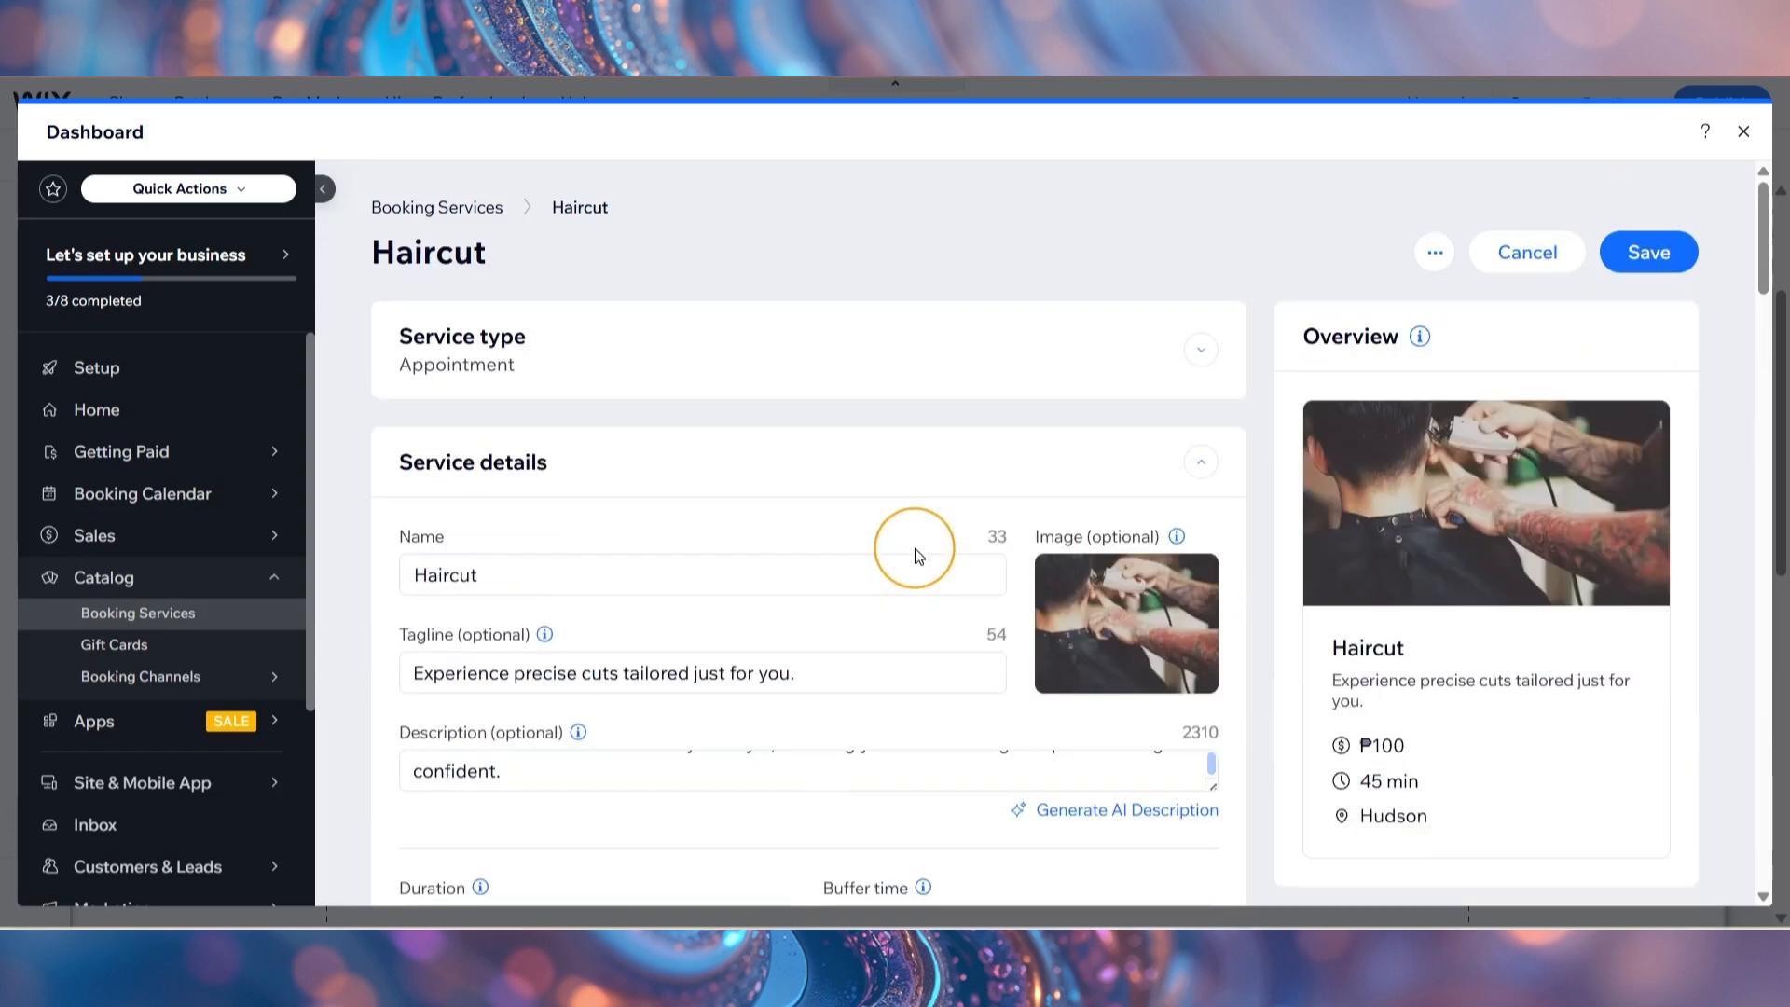
scroll(917, 548, down, 3)
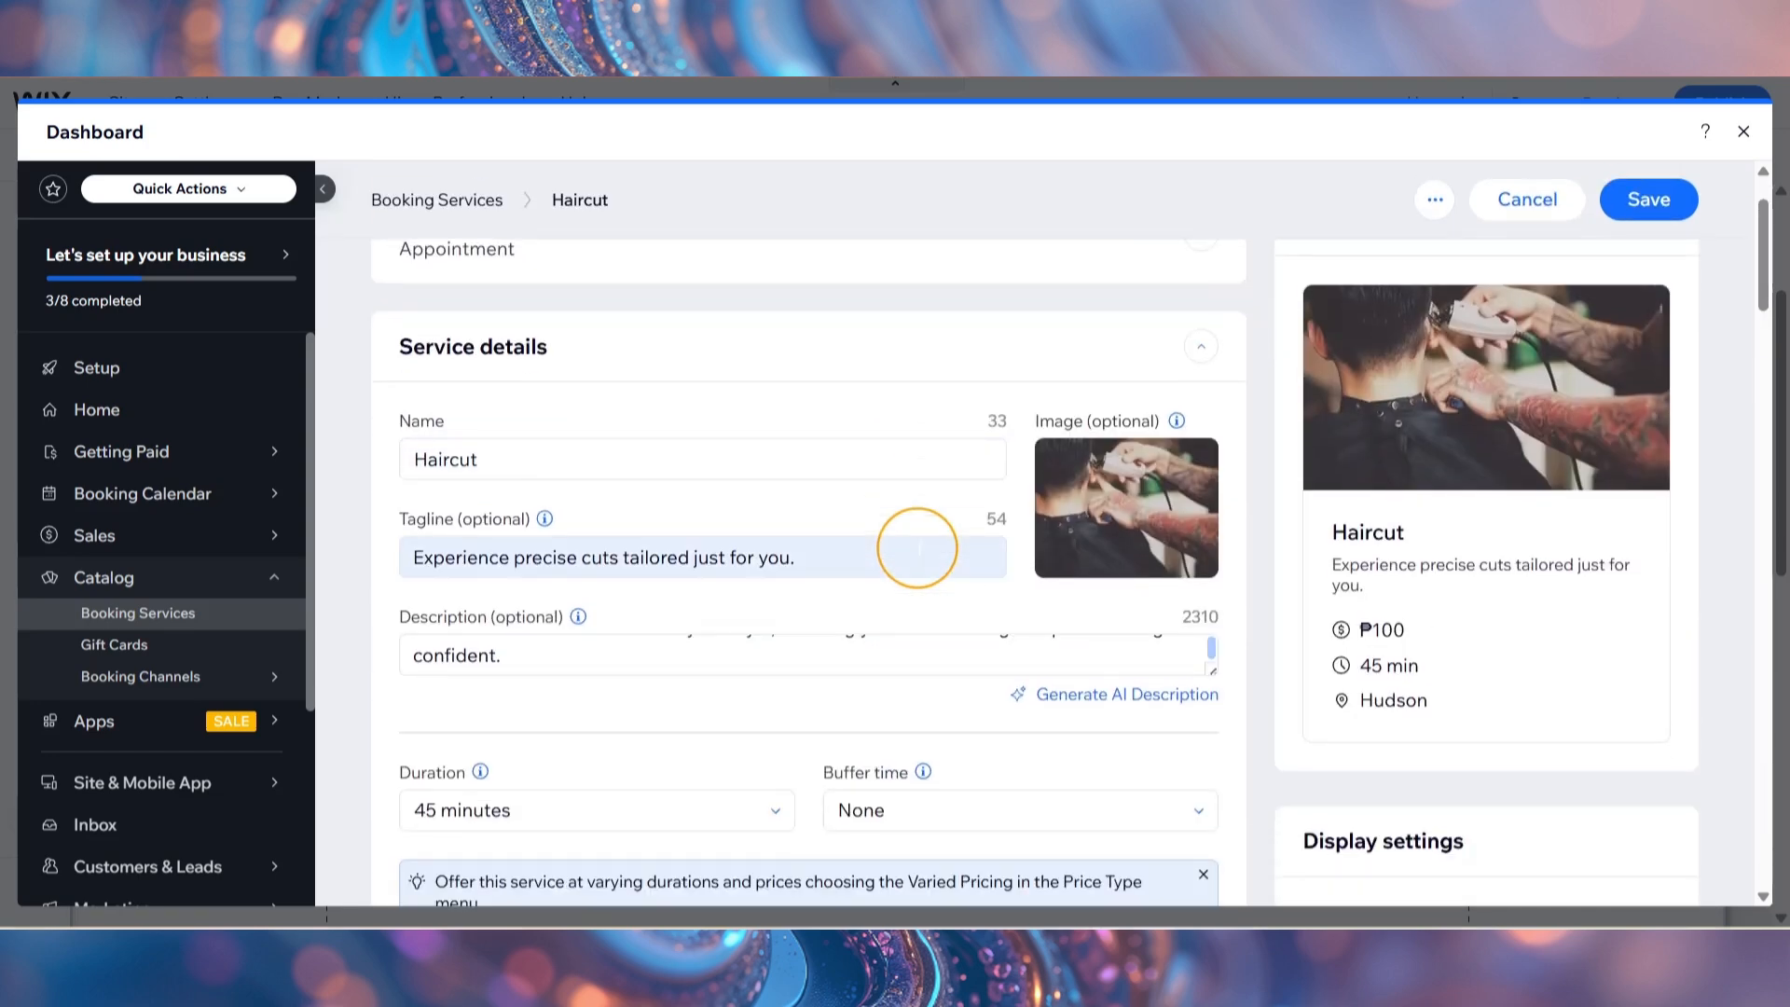
scroll(917, 550, down, 9)
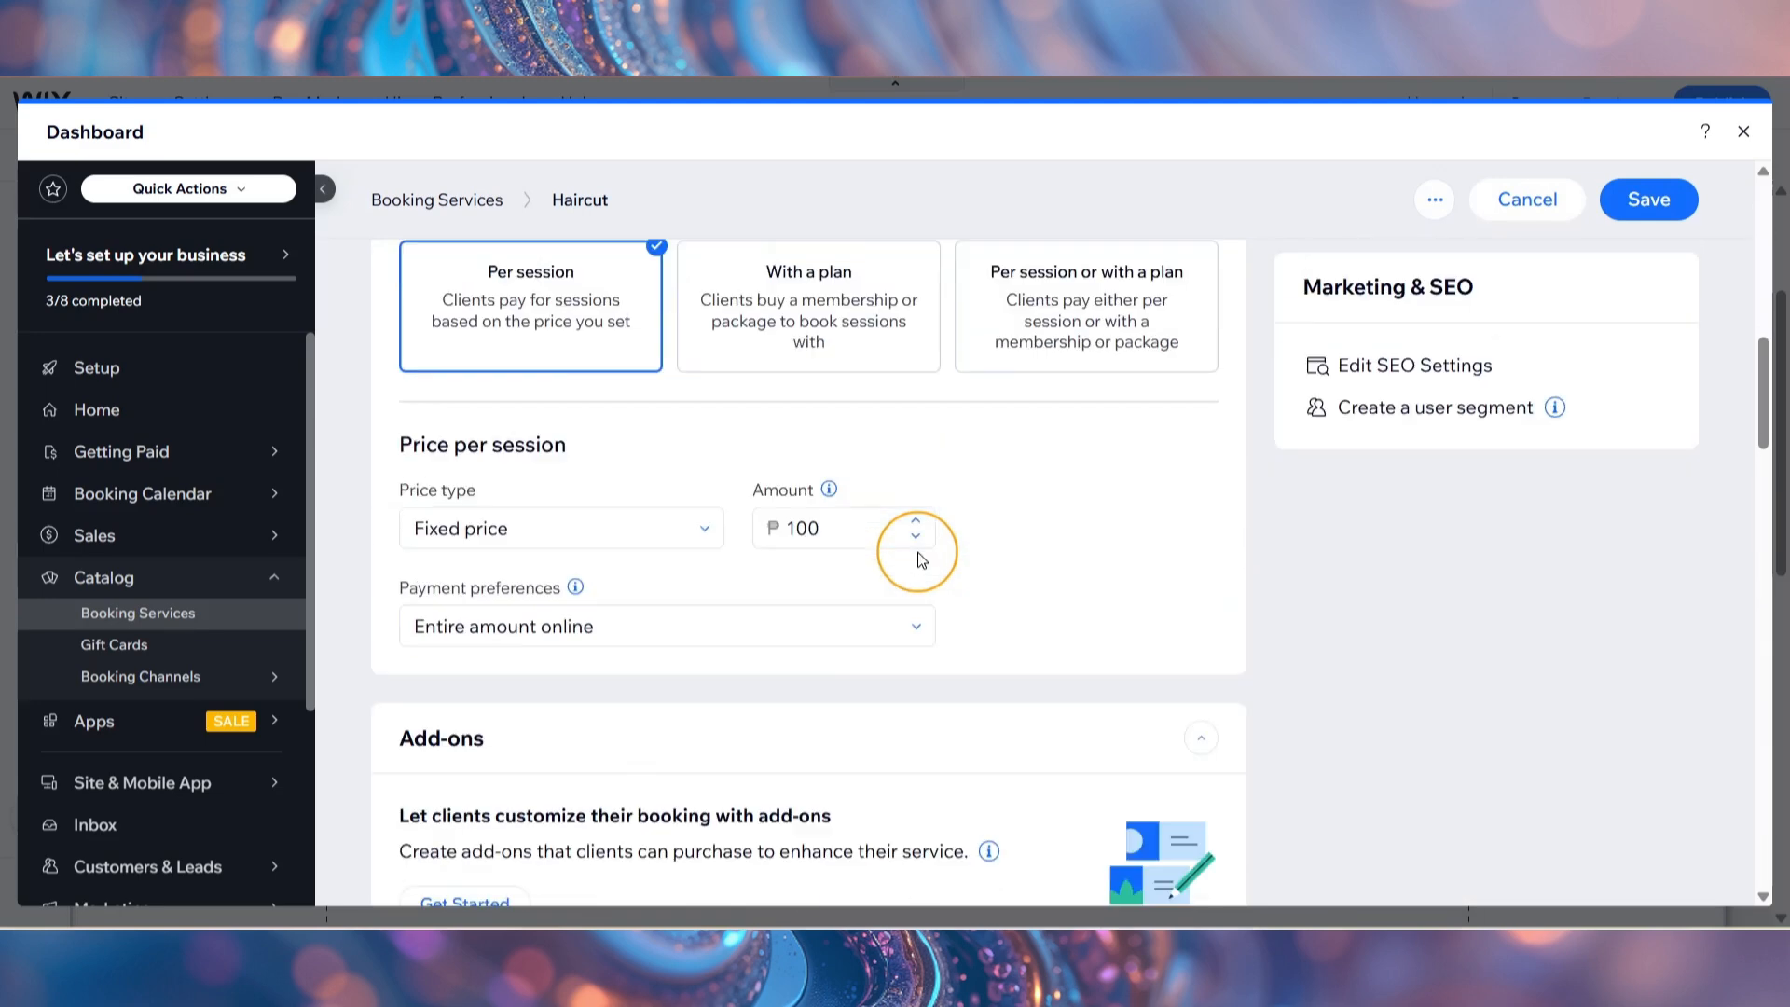
scroll(919, 560, down, 12)
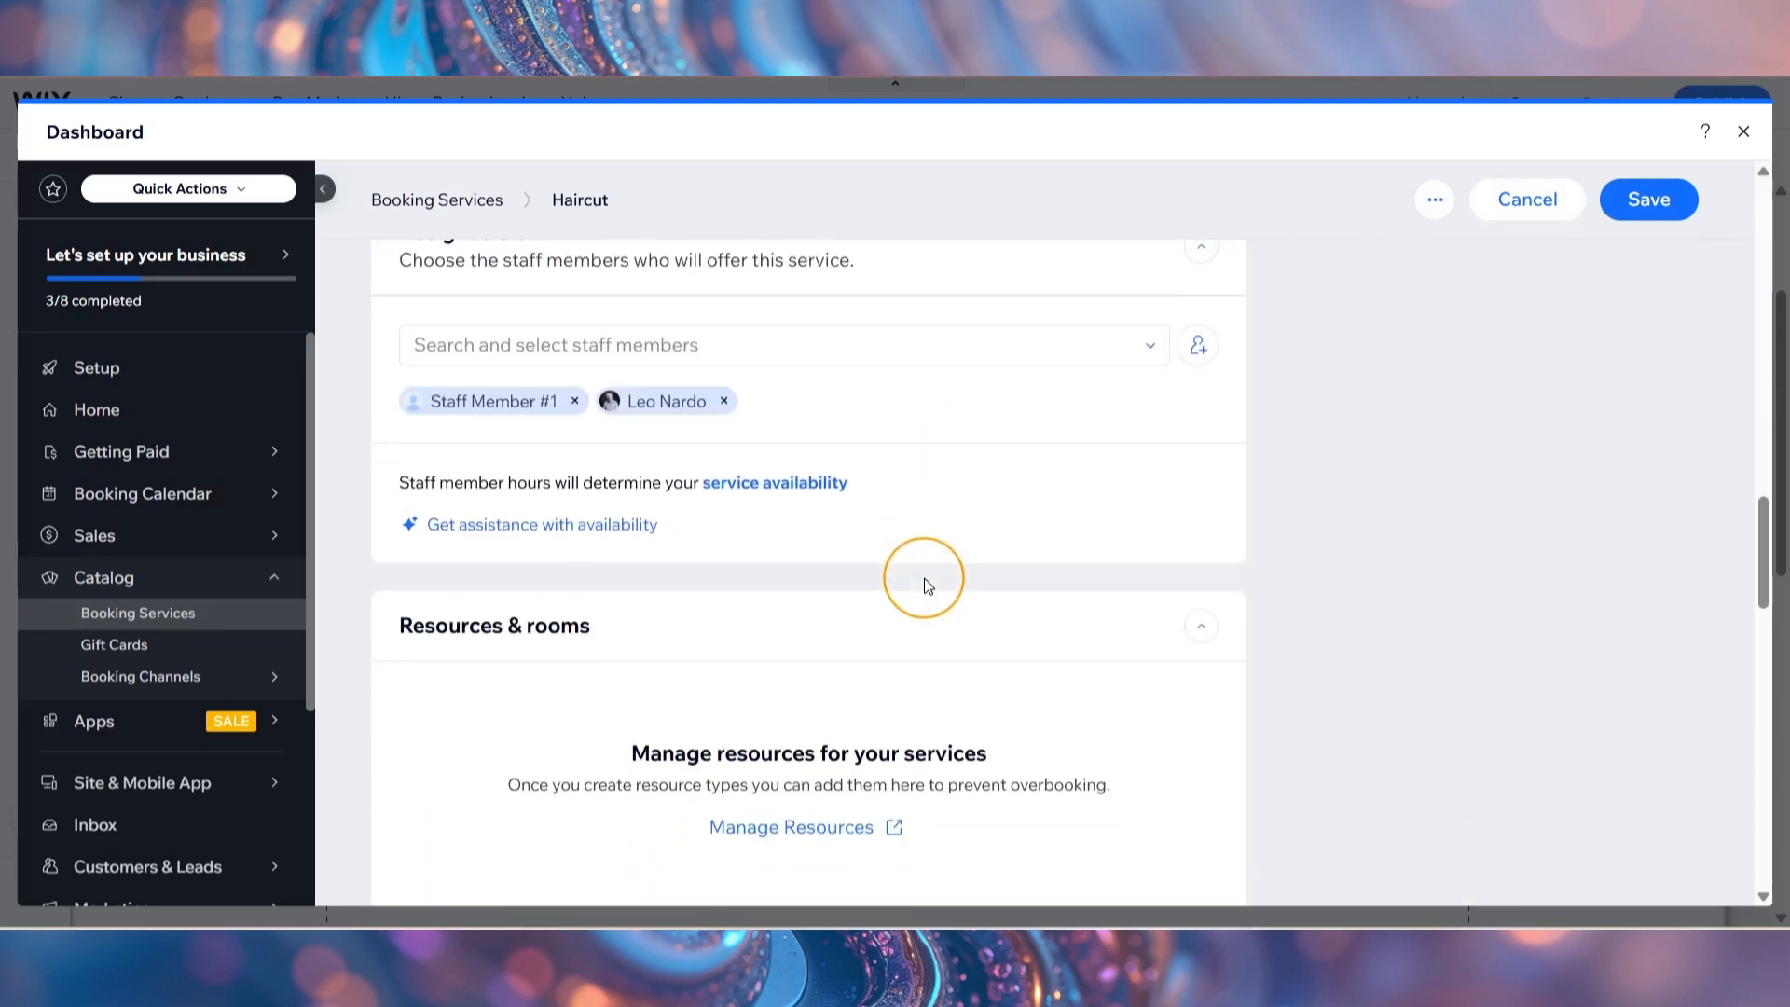
scroll(926, 582, down, 12)
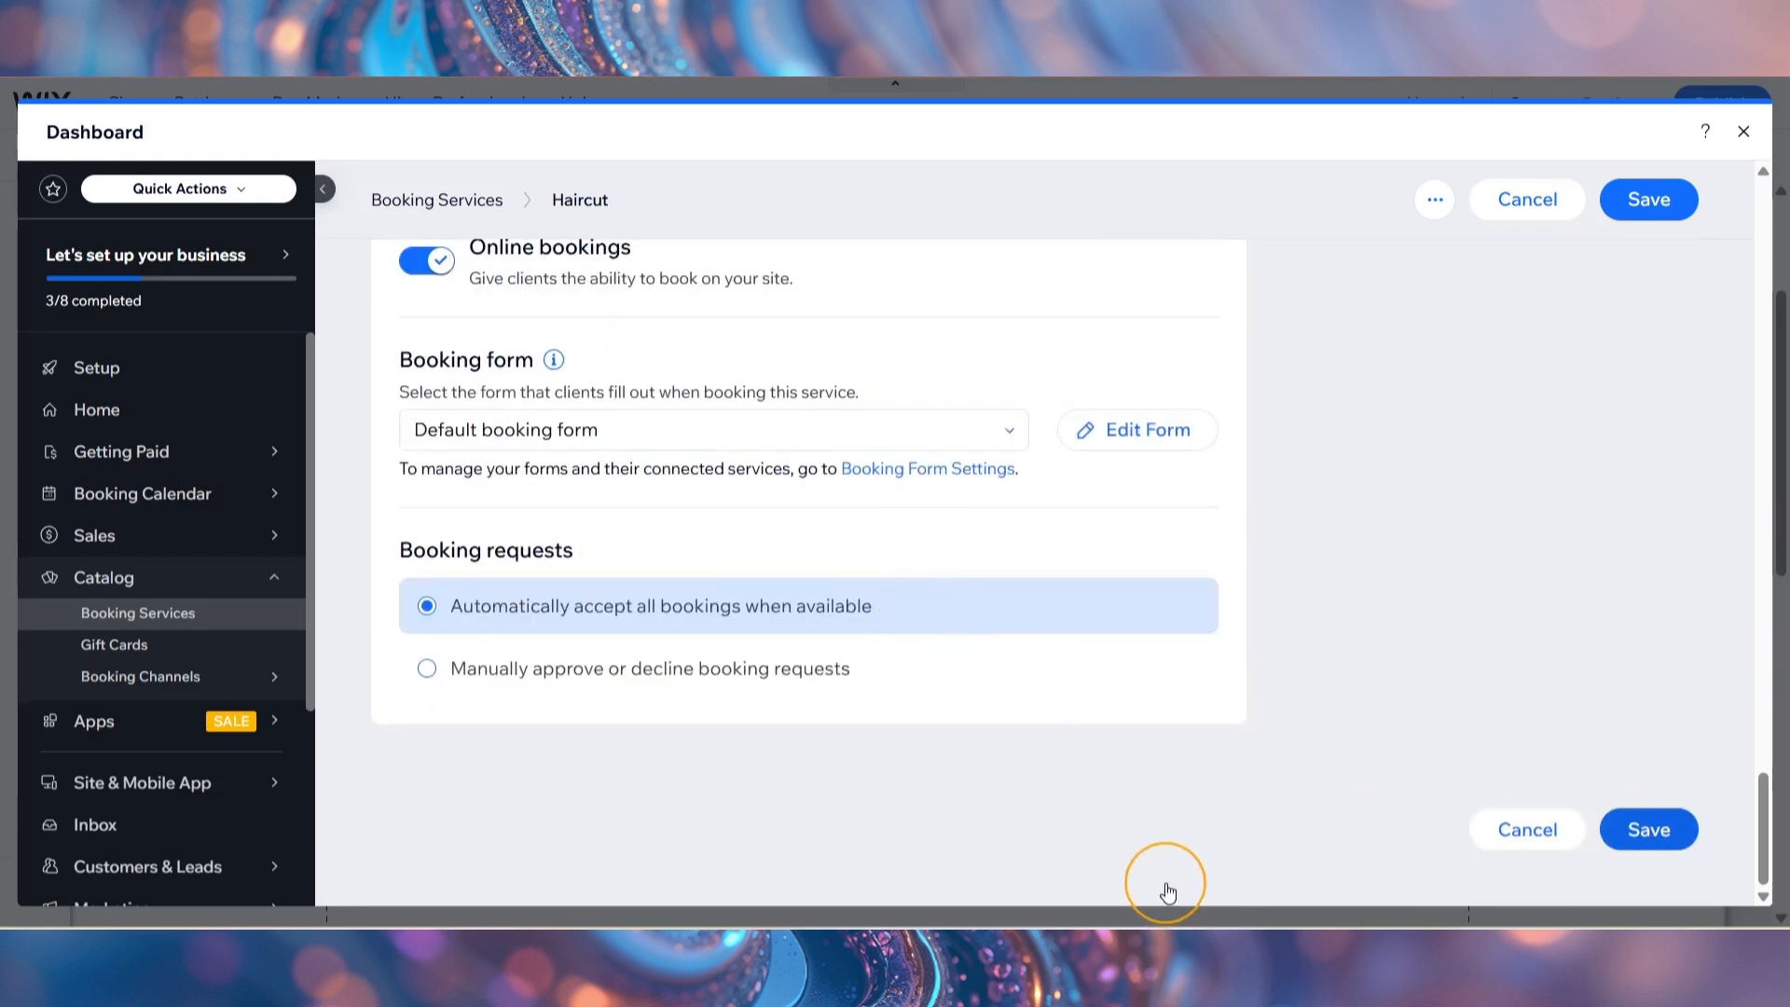
Save the Haircut service and check its entry in the booking services list
click(1657, 832)
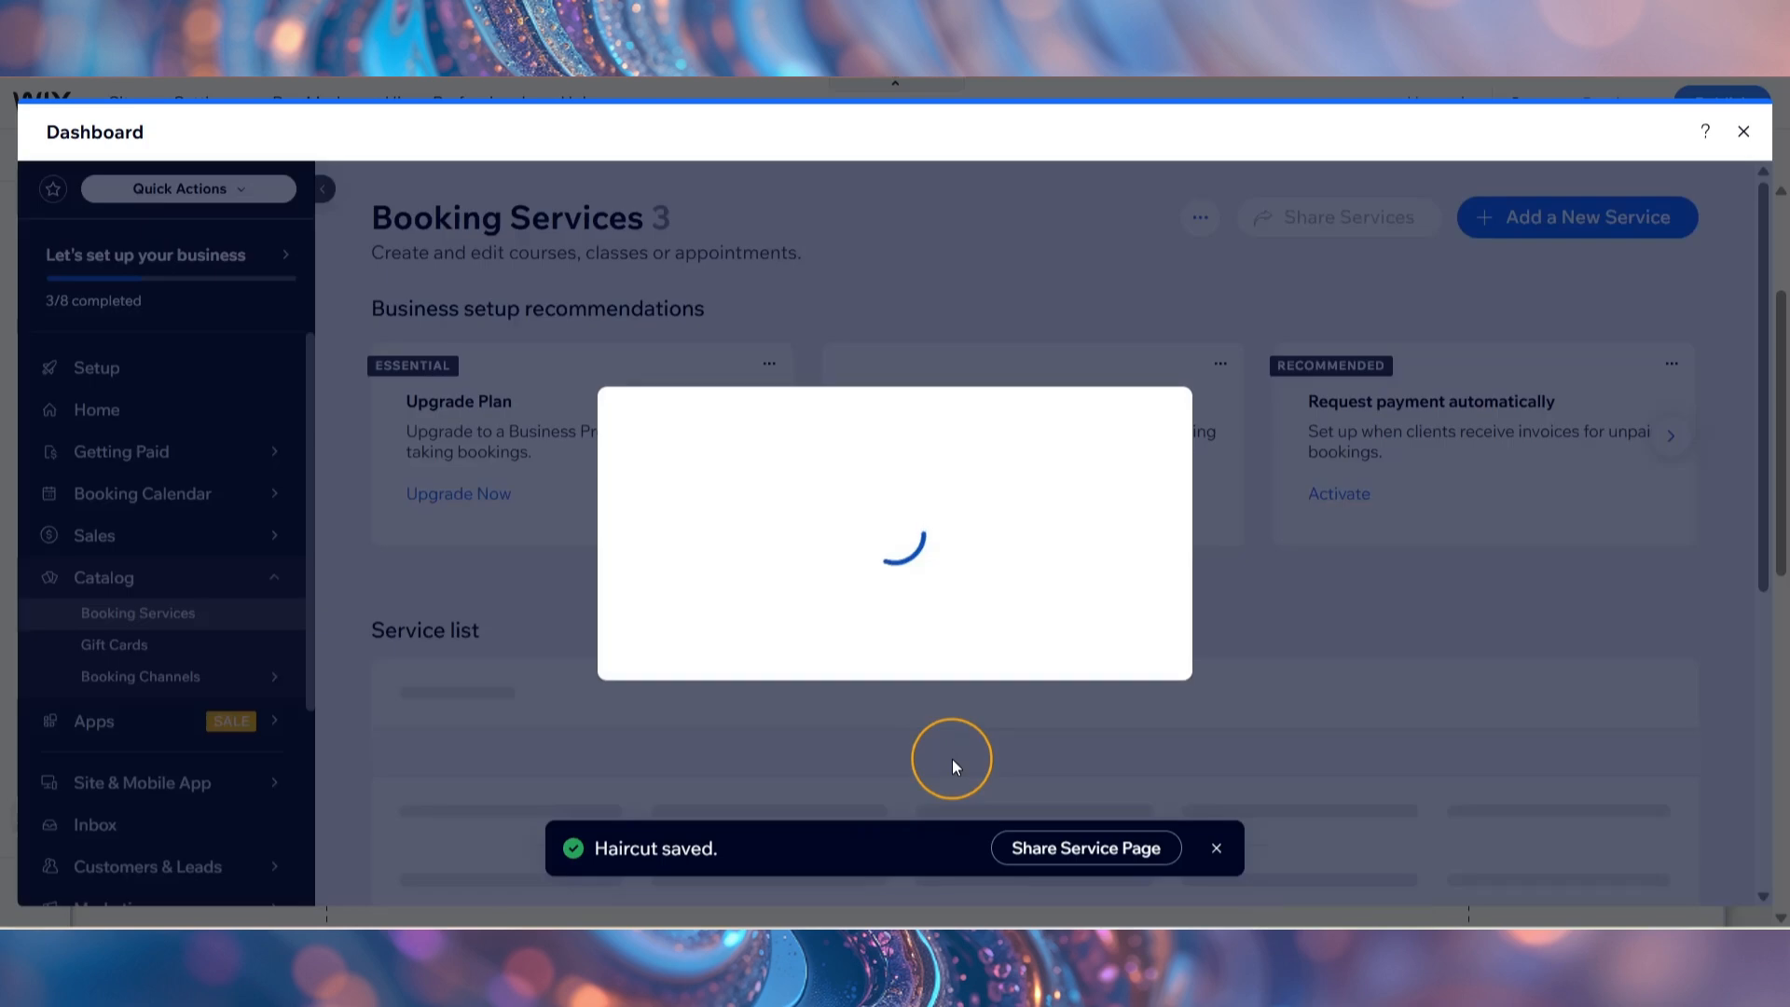
scroll(1350, 646, down, 2)
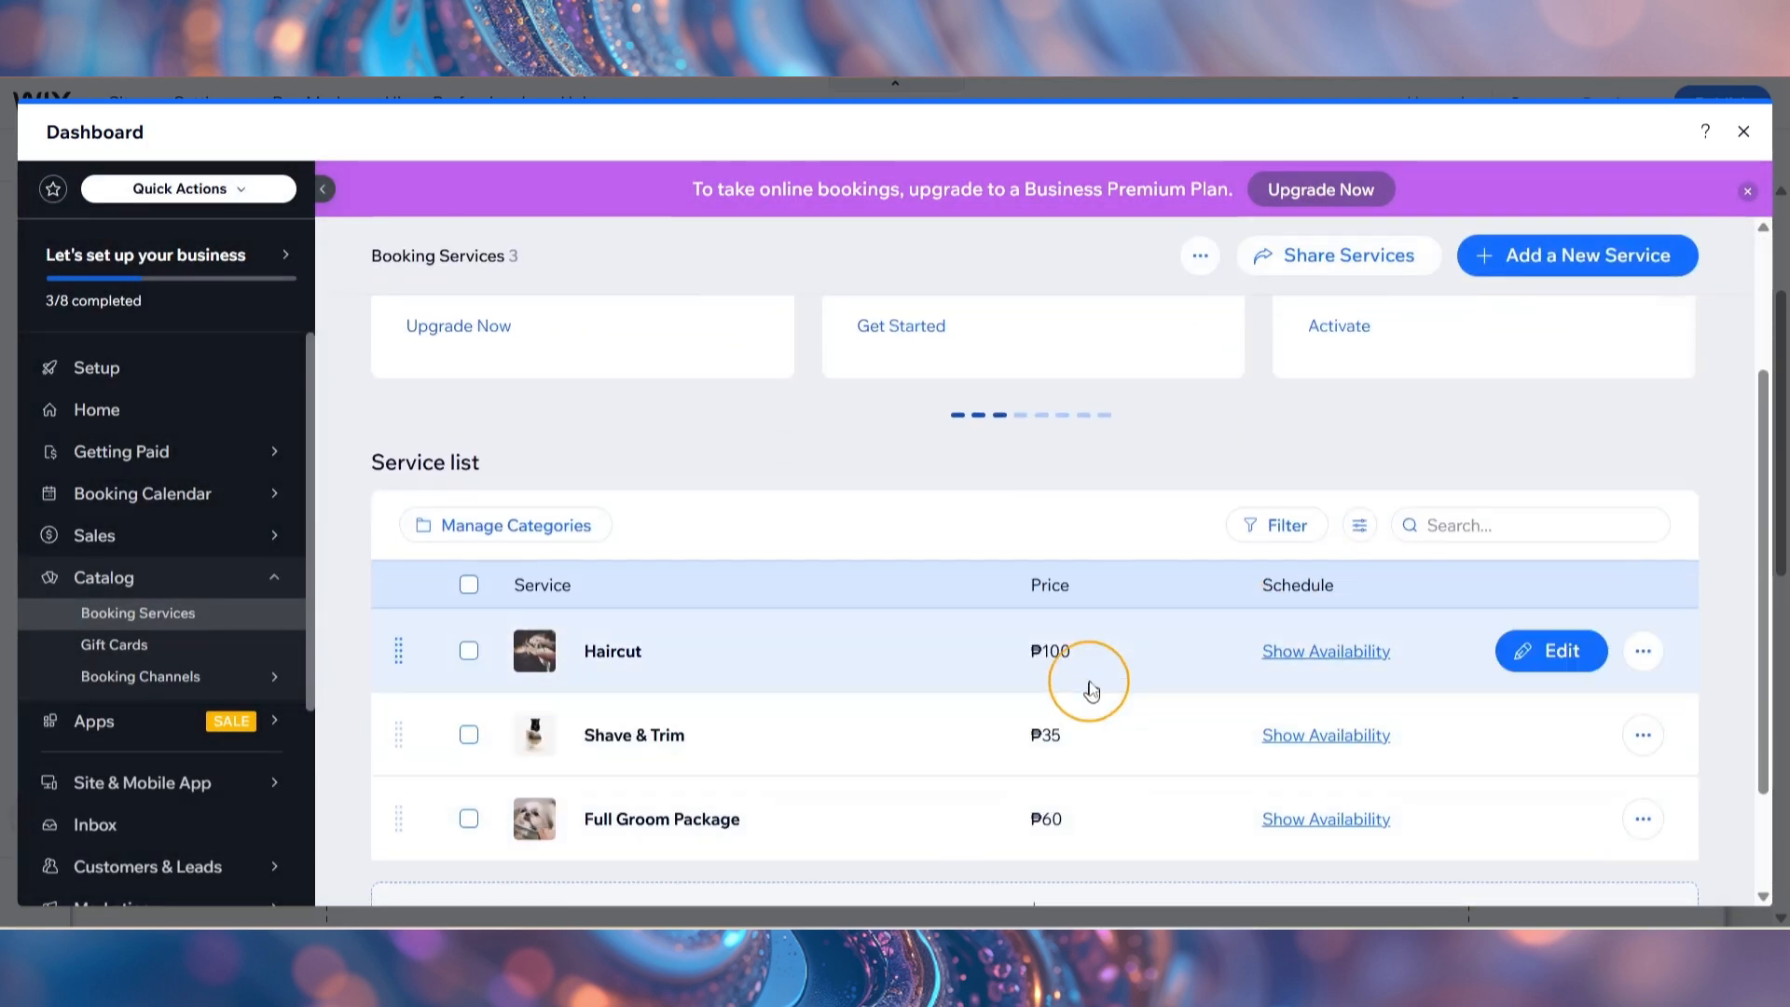
scroll(1090, 679, up, 2)
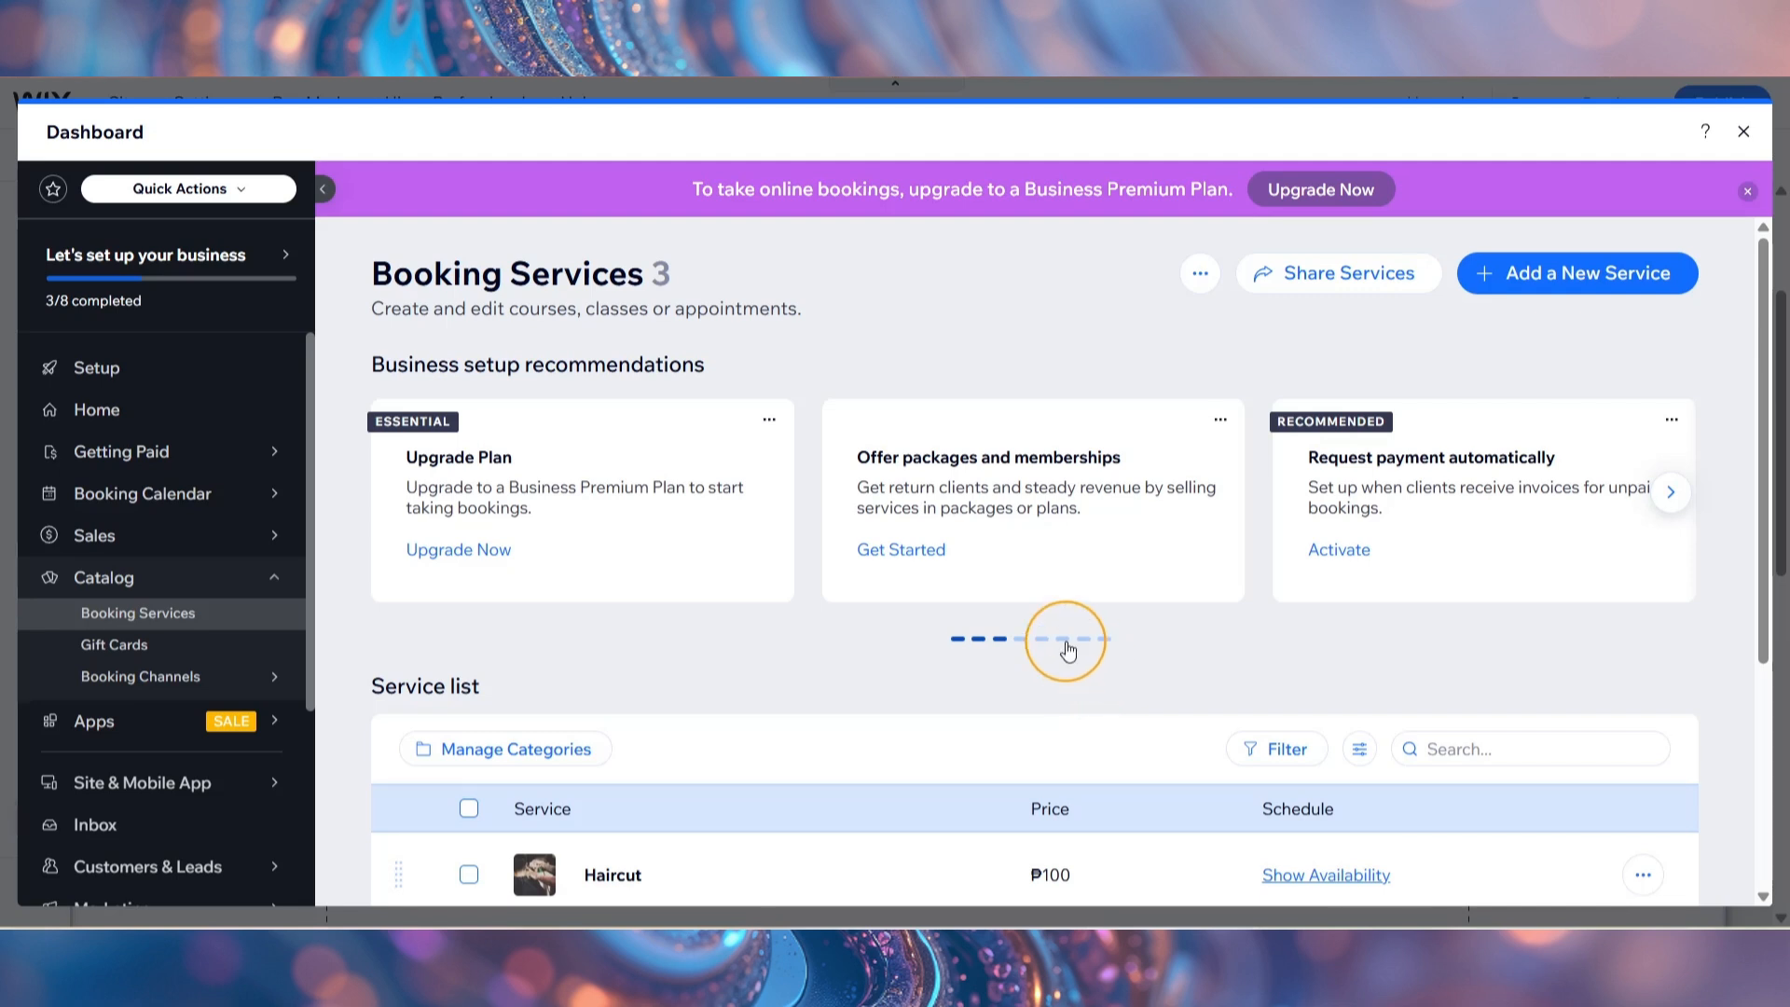